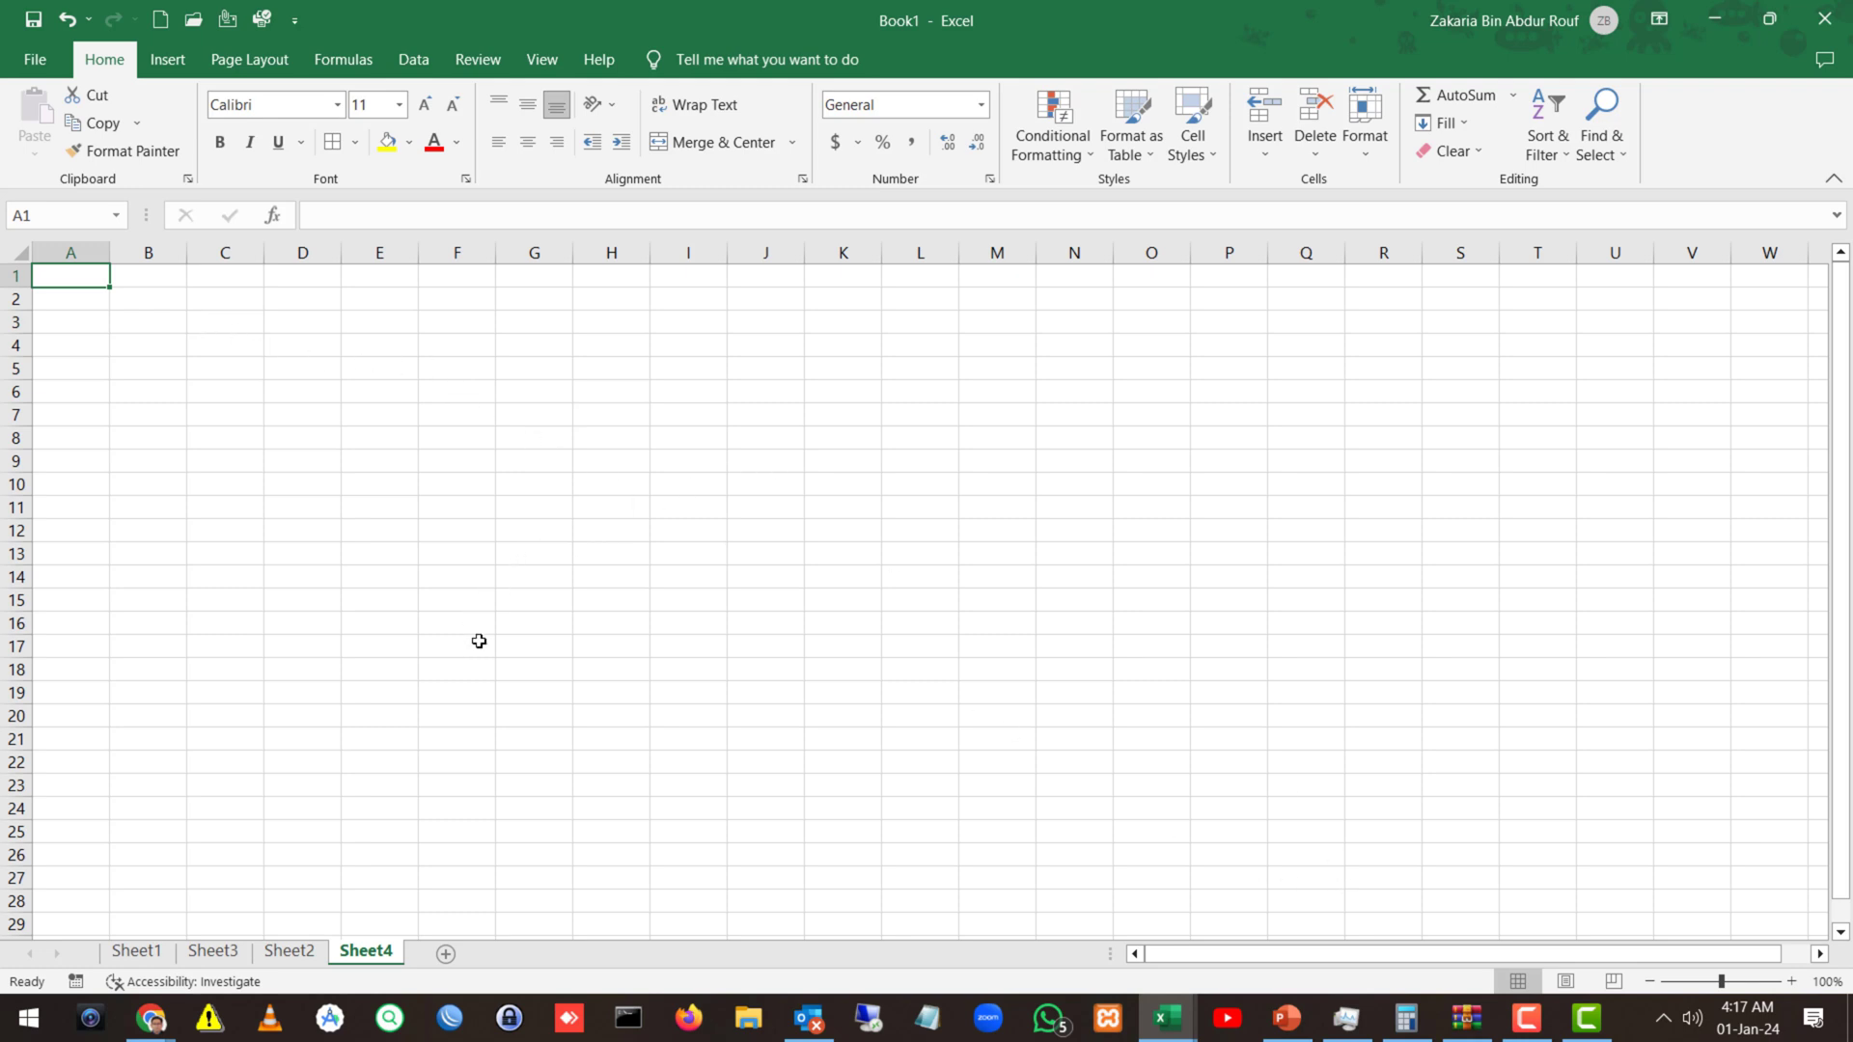
Zoom the blank worksheet in to 150%.
{"action": "left_click", "coordinate": [1792, 981]}
{"action": "left_click", "coordinate": [1792, 981]}
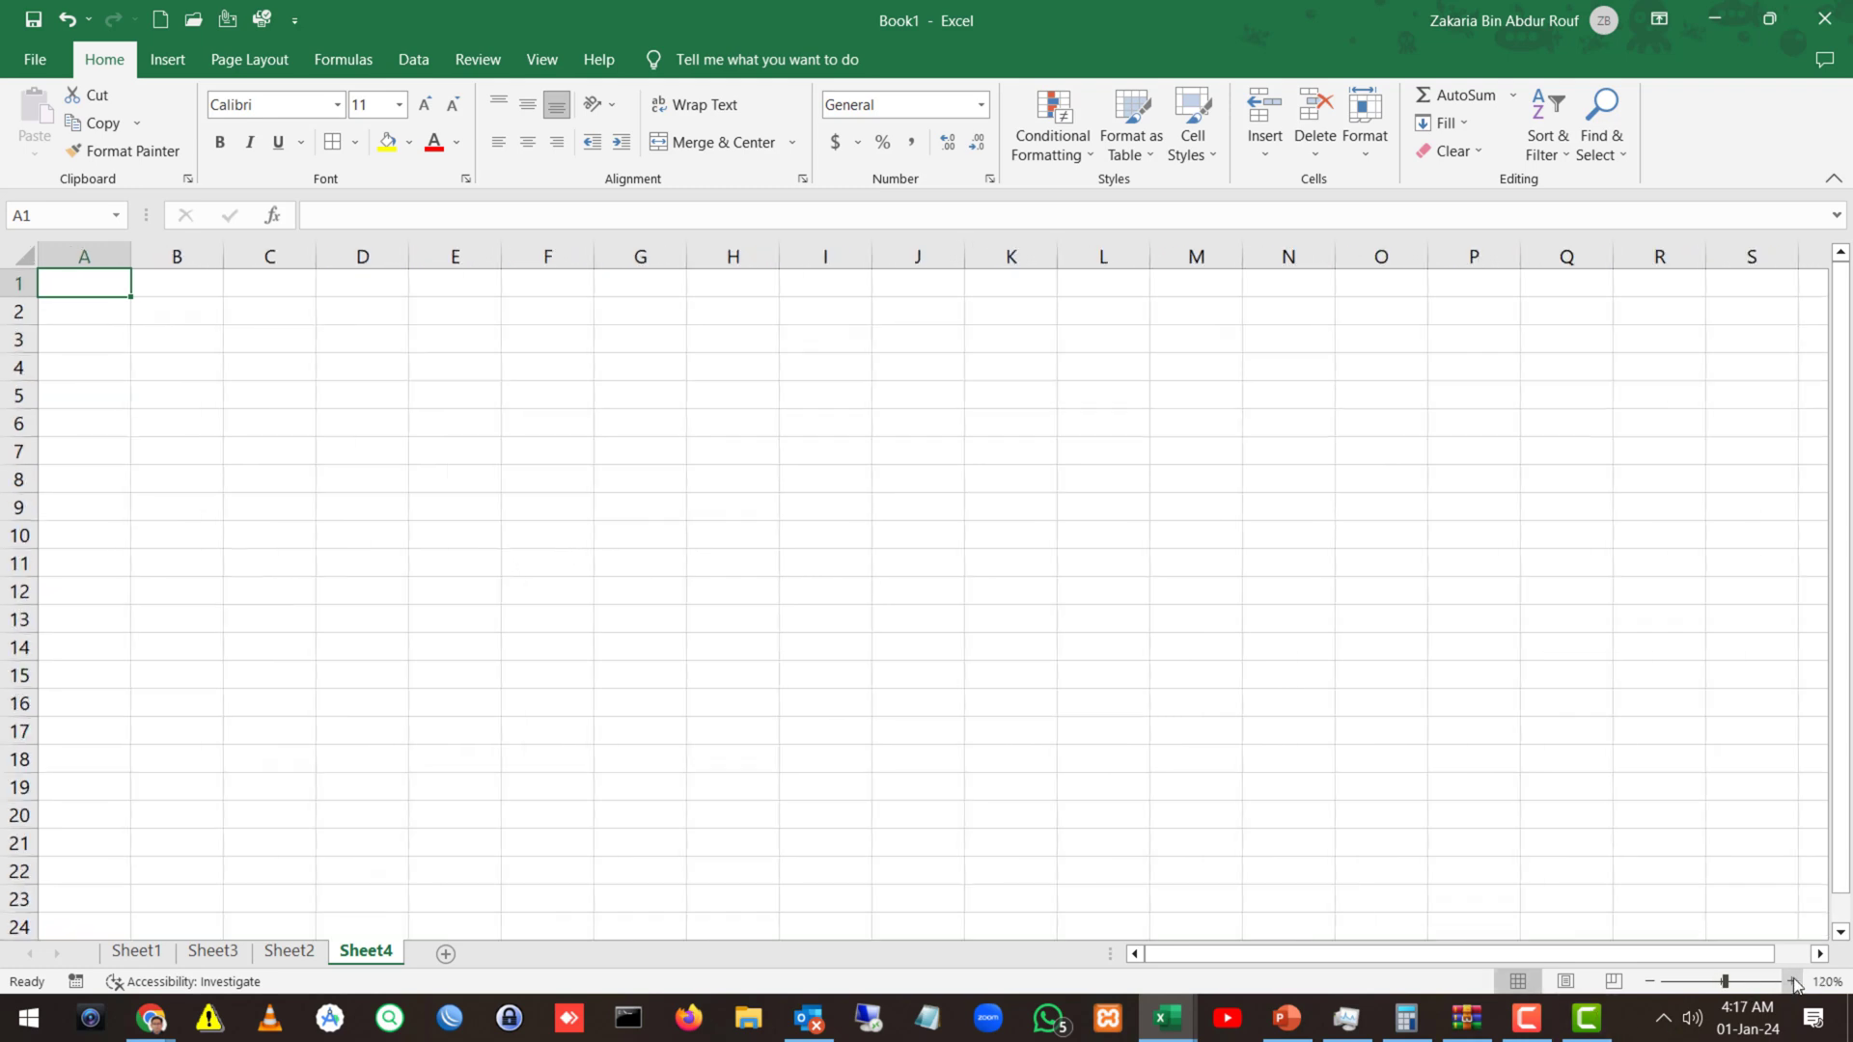
{"action": "left_click", "coordinate": [1792, 981]}
{"action": "left_click", "coordinate": [1792, 982]}
{"action": "left_click", "coordinate": [1791, 981]}
{"action": "left_click", "coordinate": [488, 542]}
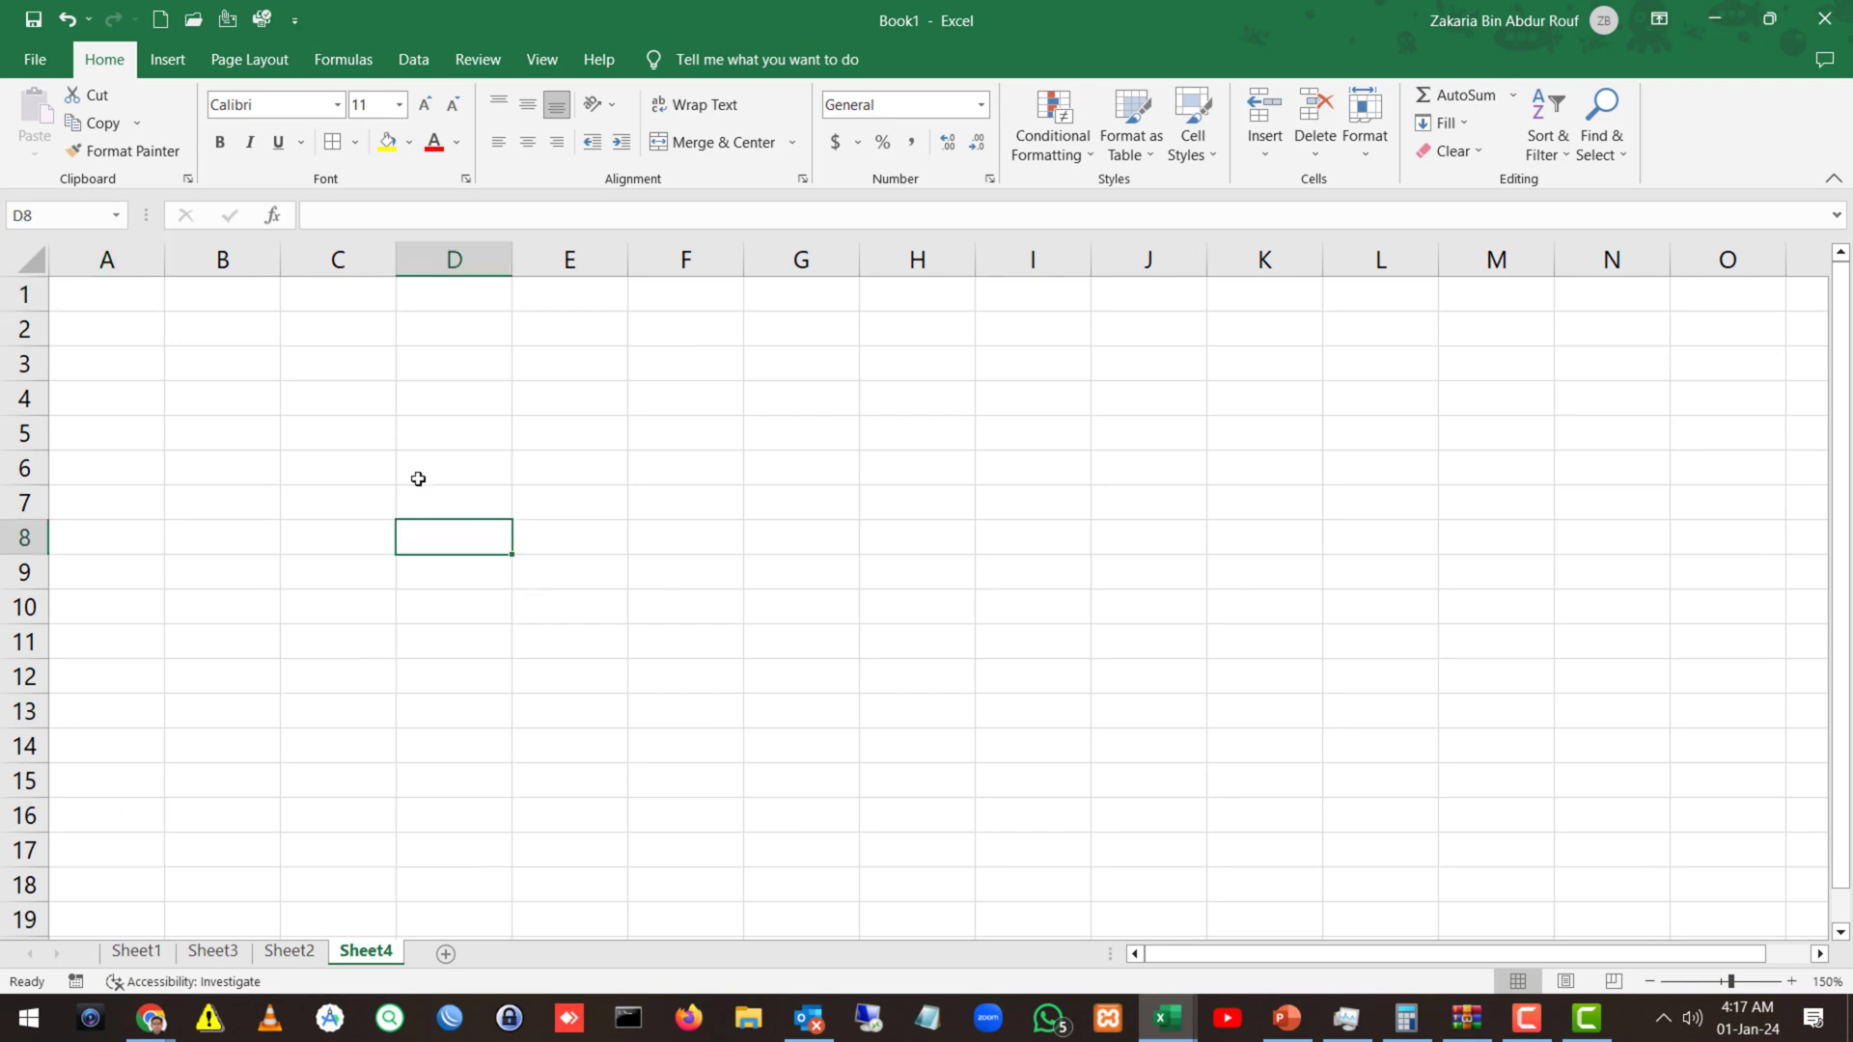
Enter the title 'Employee Salary Sheet' in cell B2.
{"action": "left_click", "coordinate": [200, 327]}
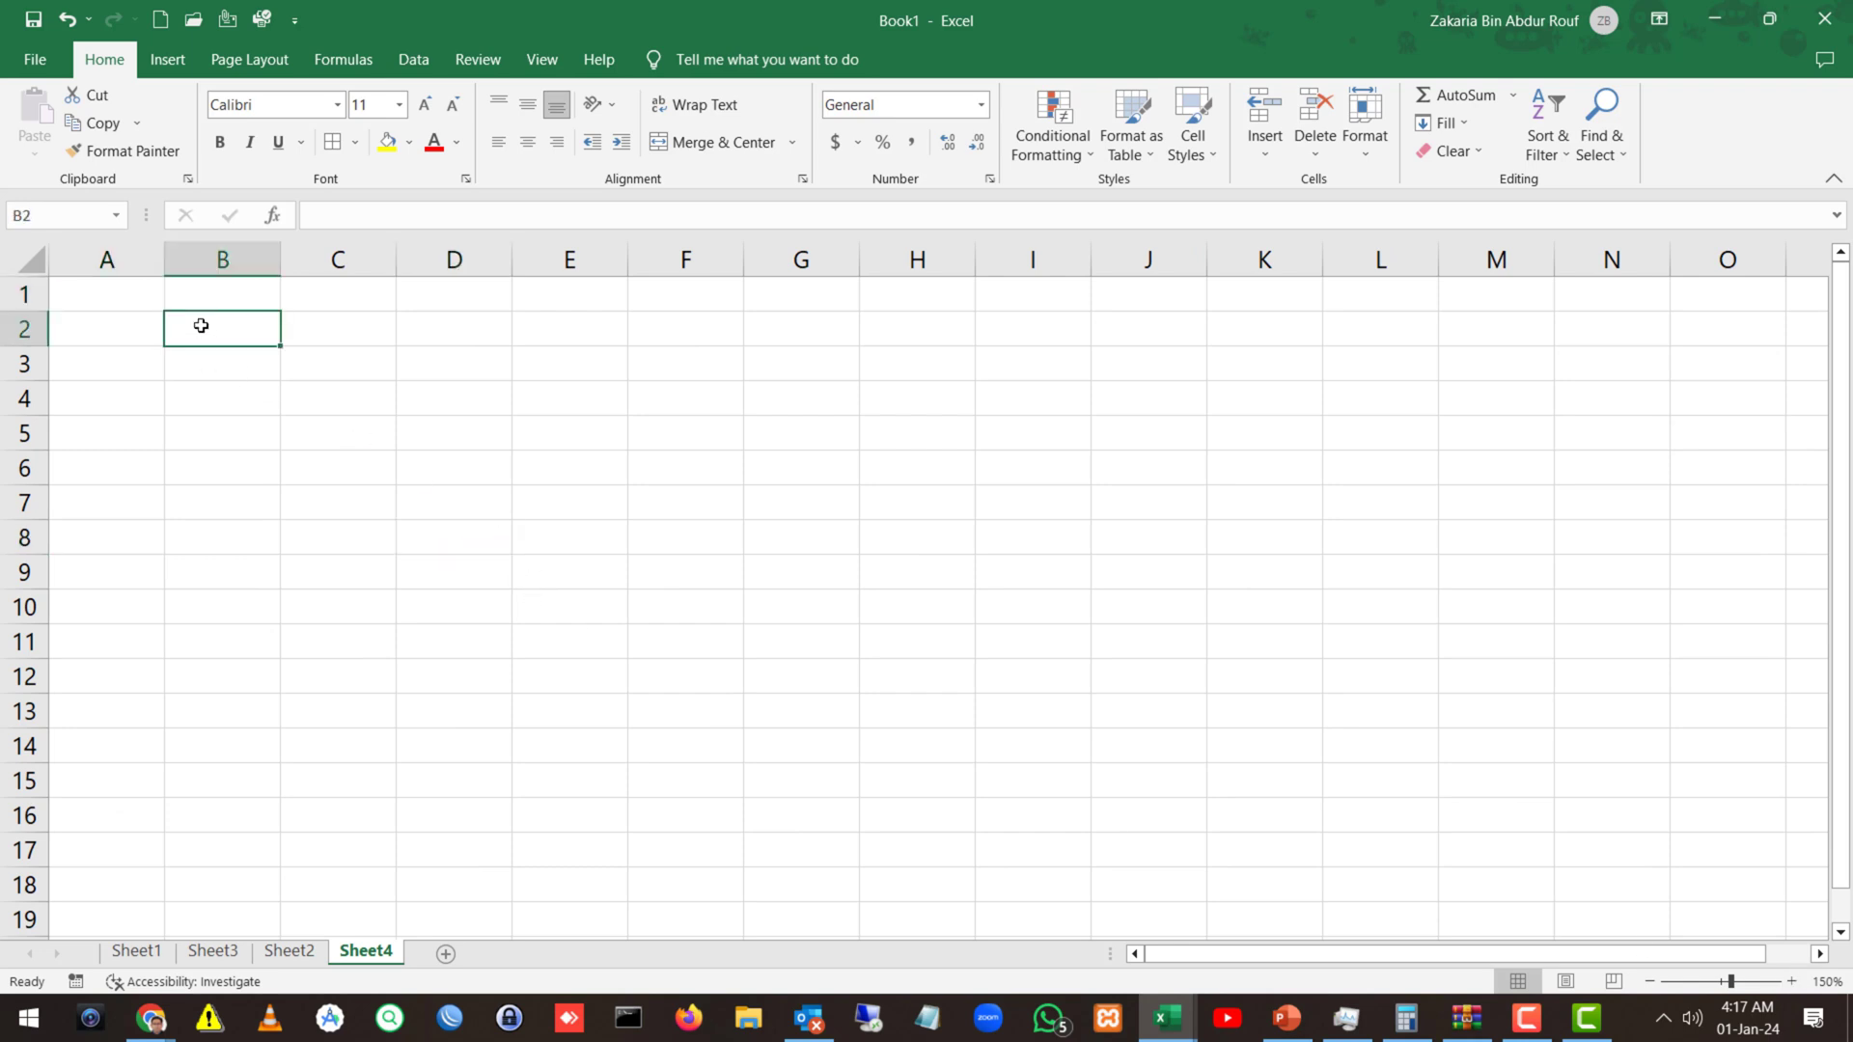
{"action": "type", "text": "Employ"}
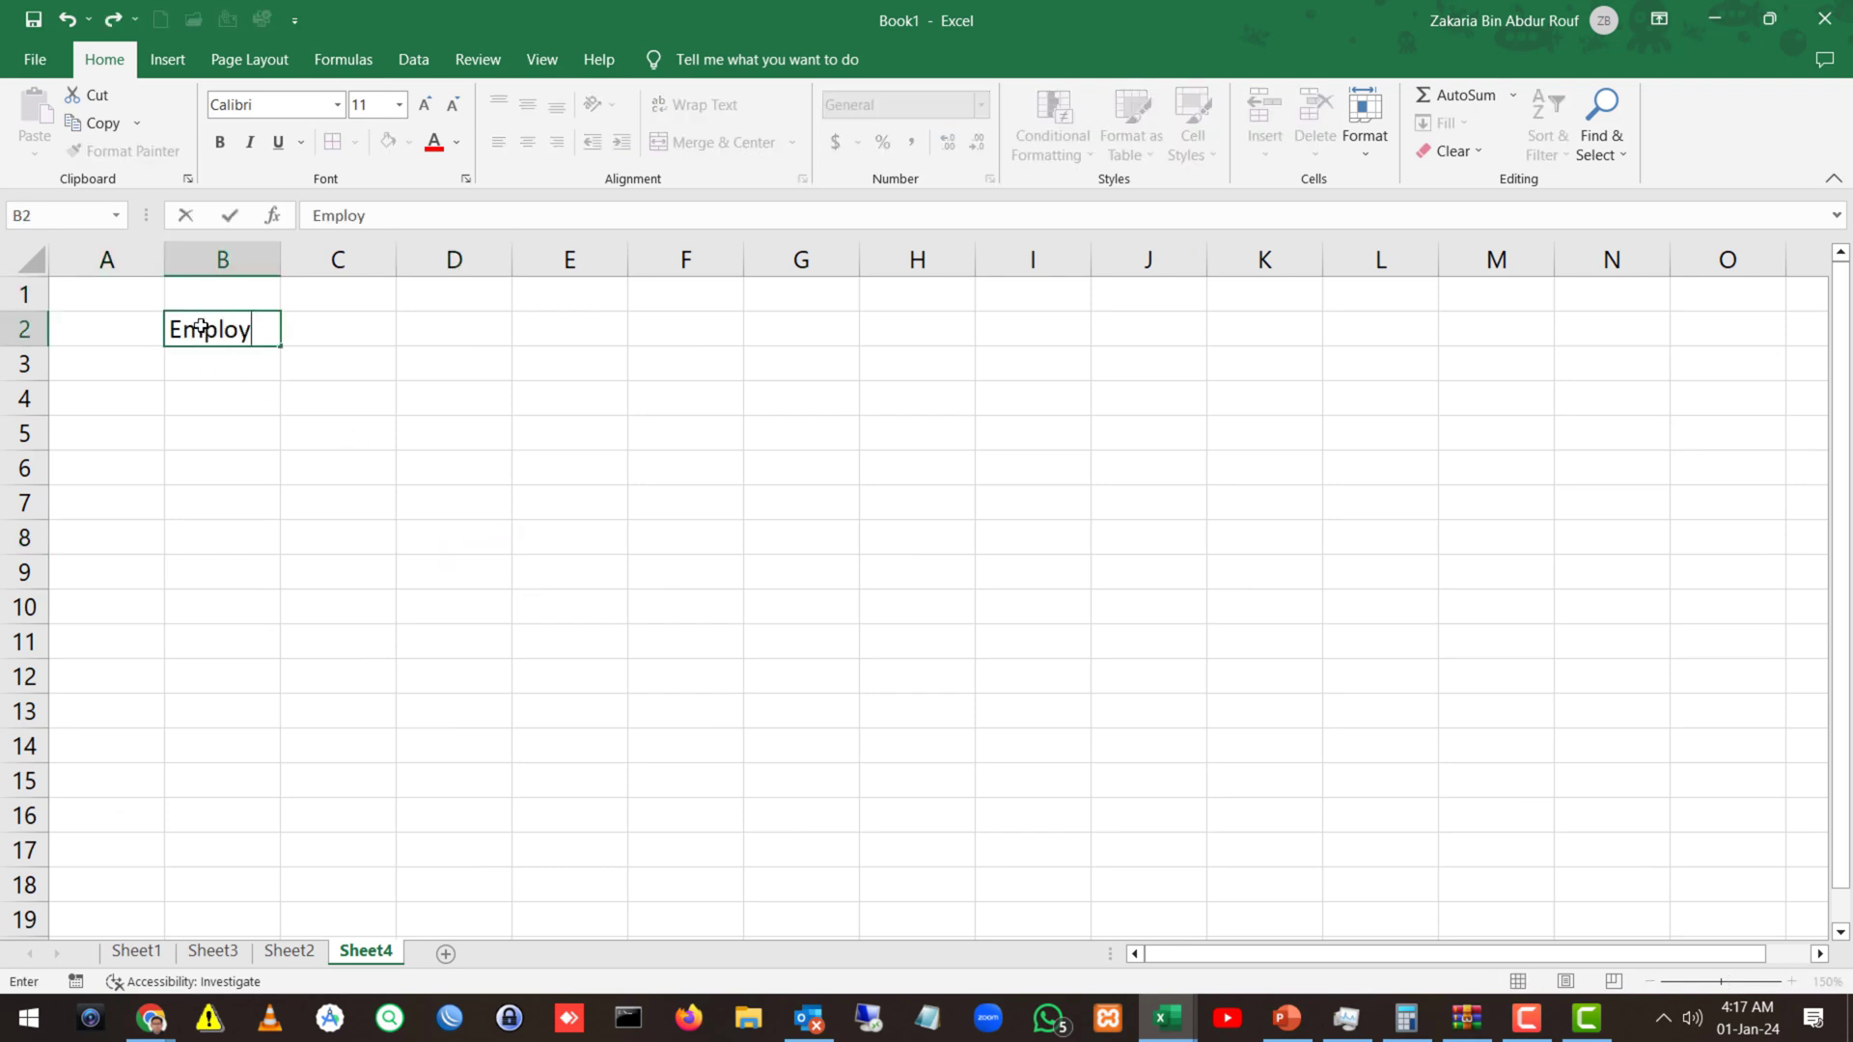
{"action": "type", "text": "ee Salary Sheet"}
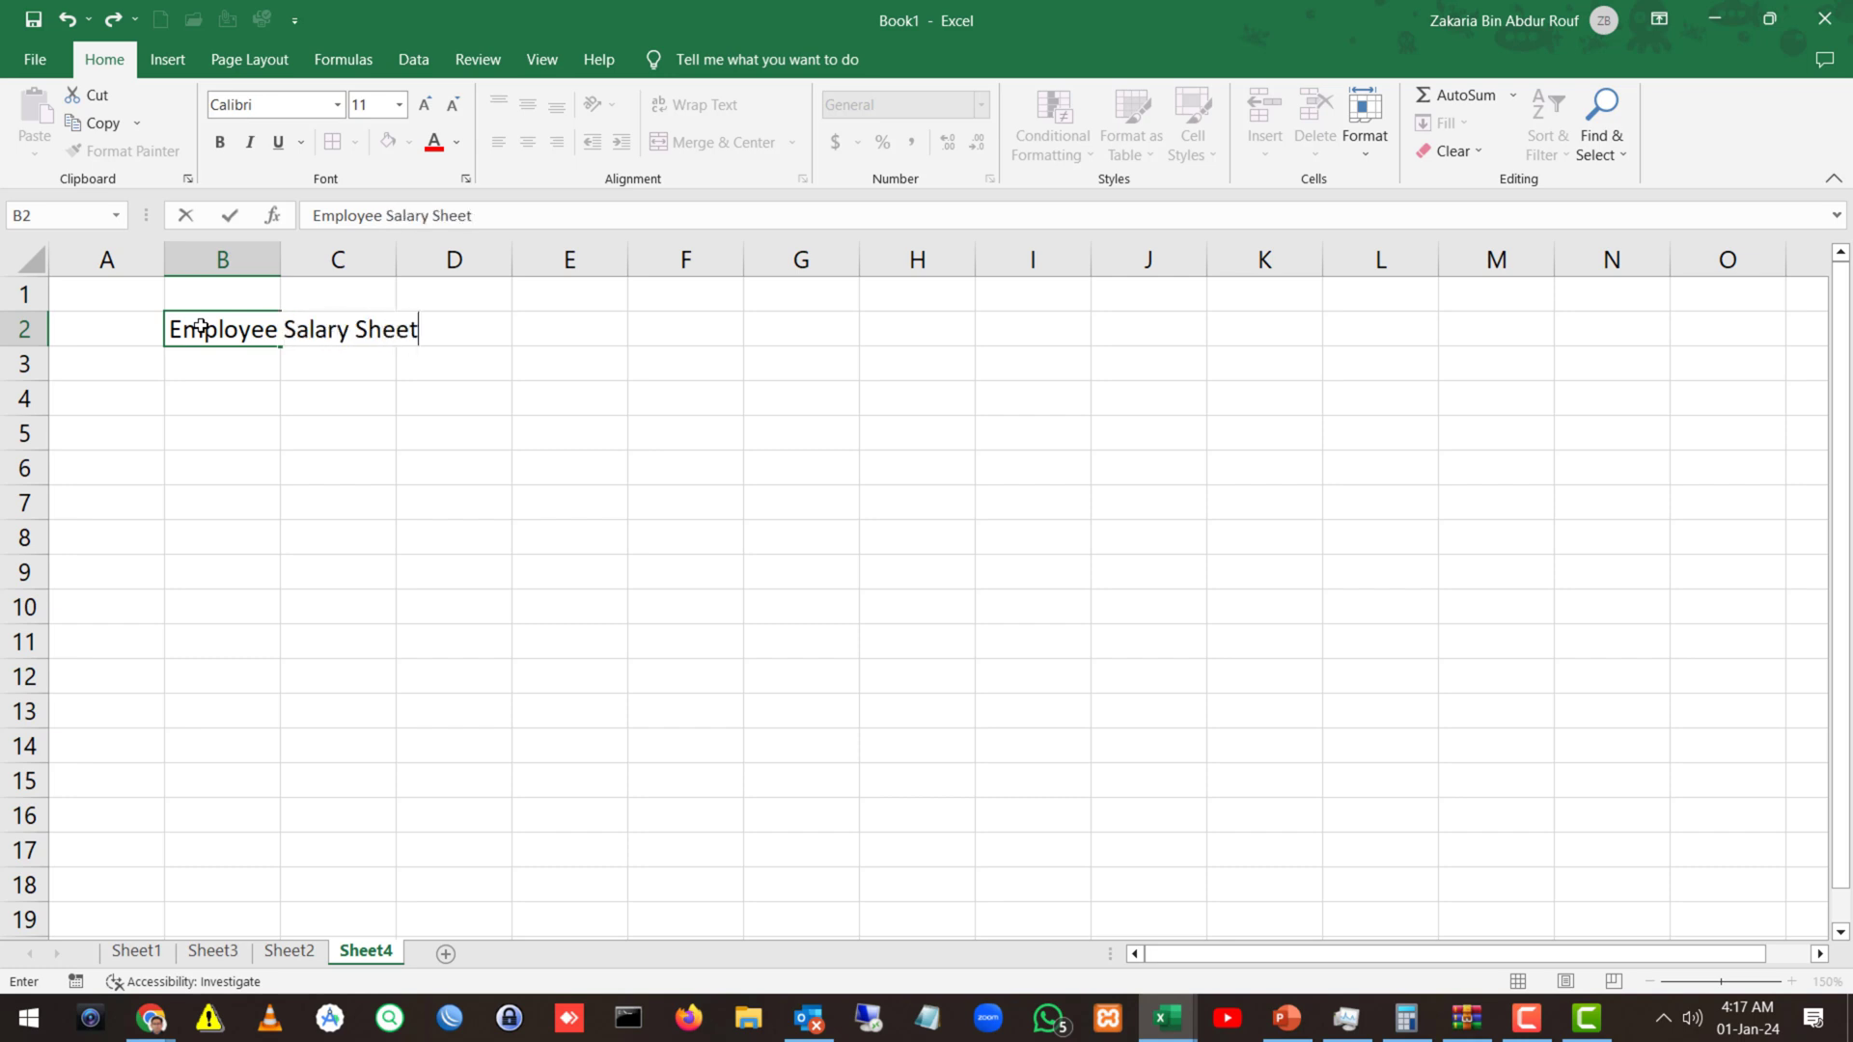
{"action": "key", "text": "Return"}
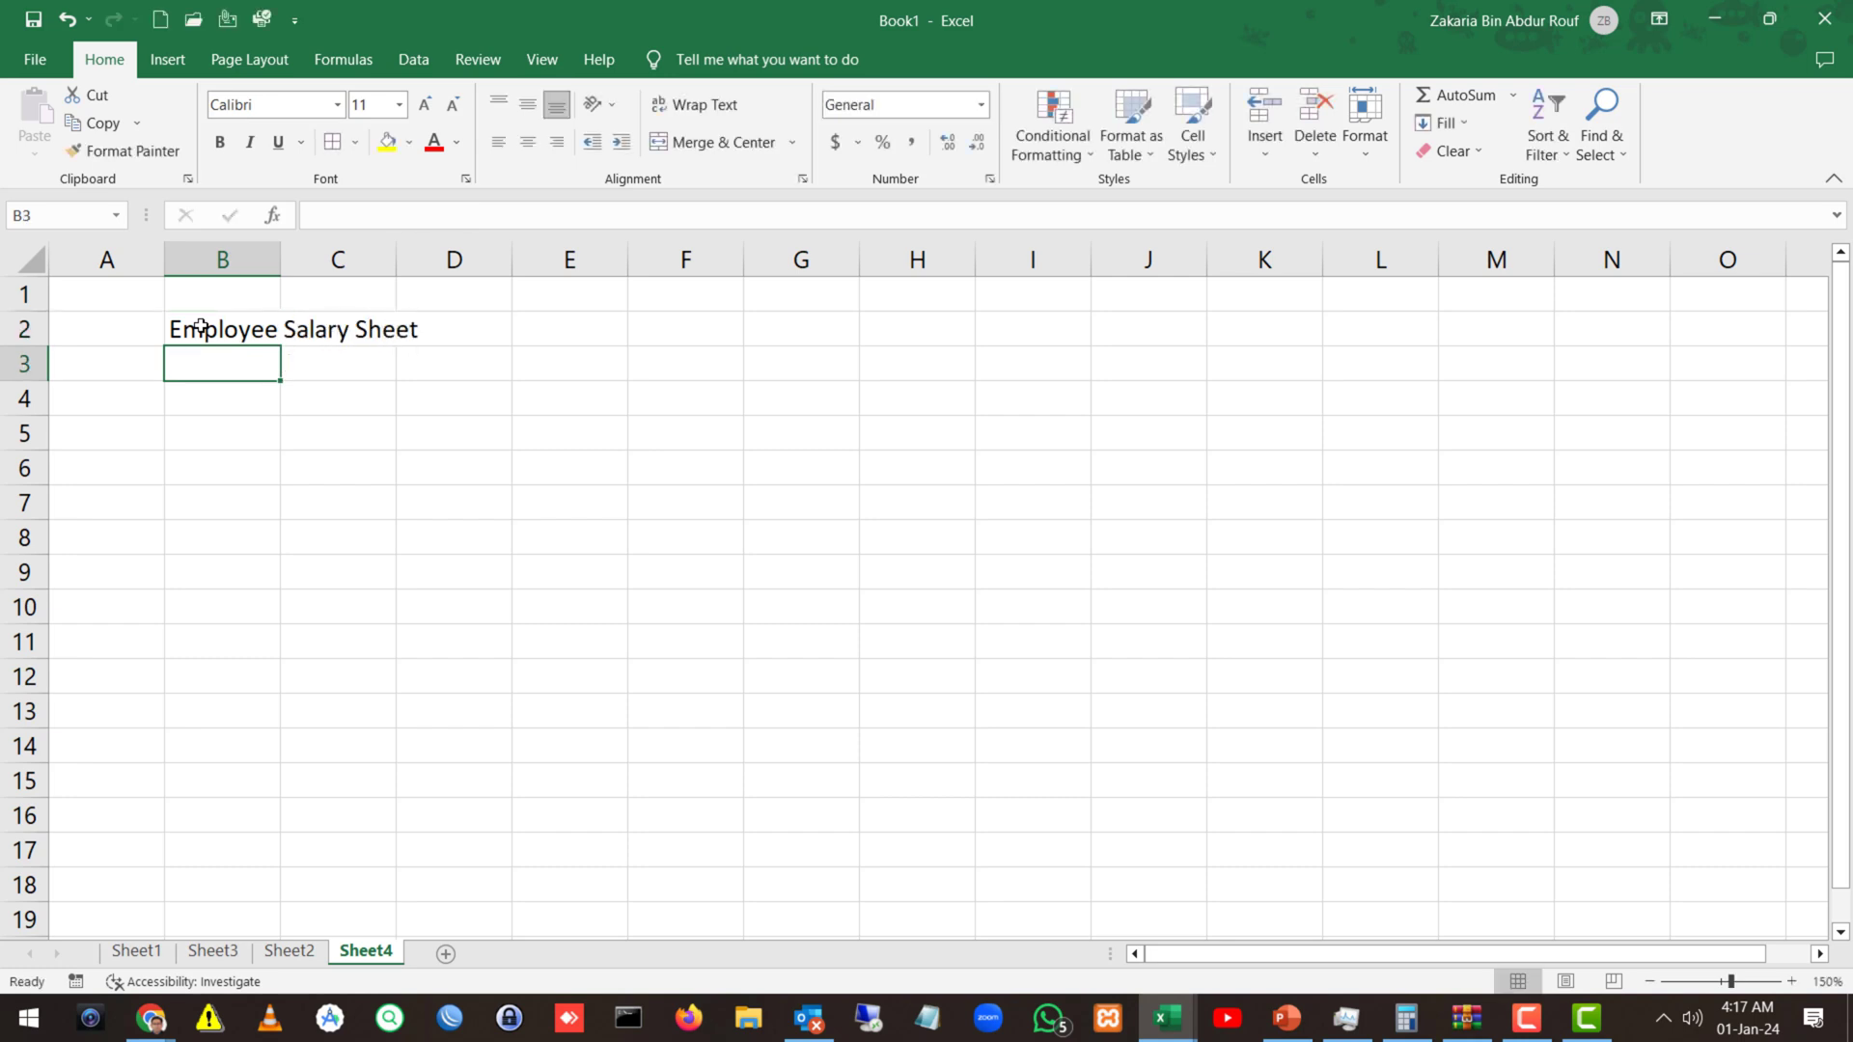
Make the B2 title bold and set its font to Bahnschrift.
{"action": "left_click", "coordinate": [200, 328]}
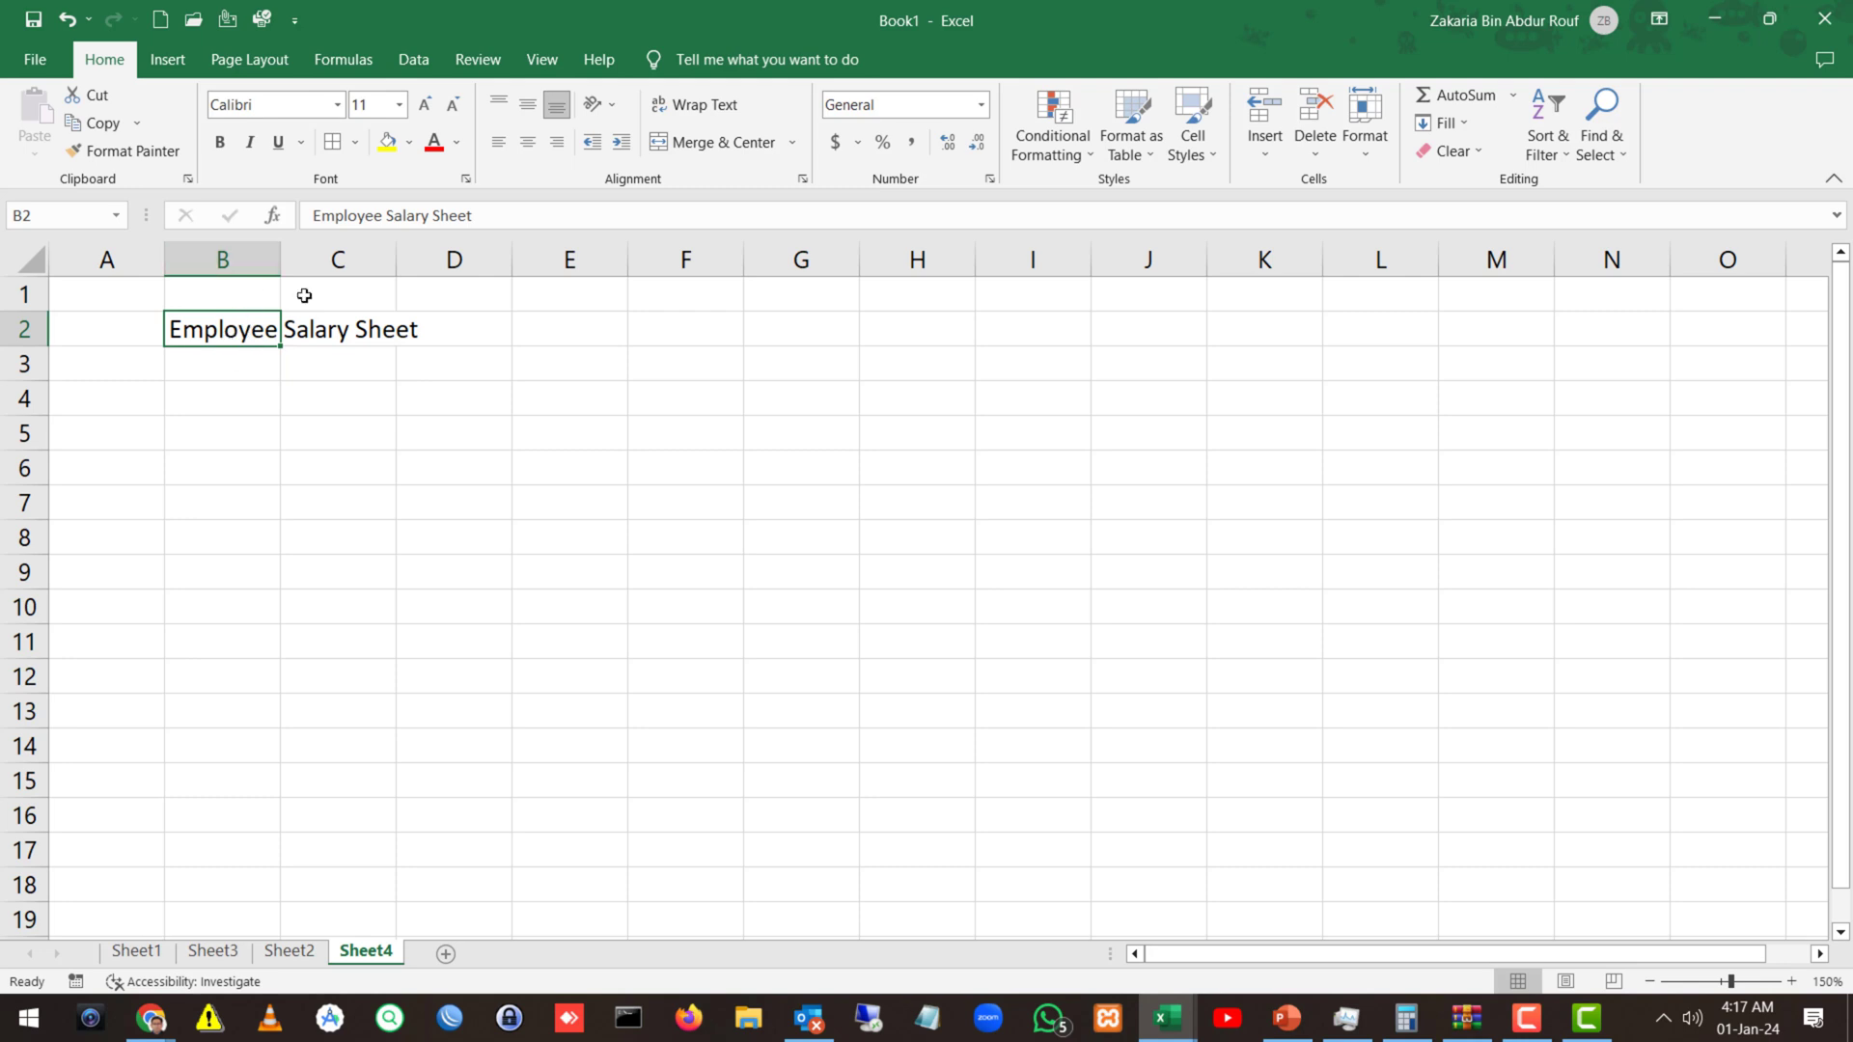
{"action": "left_click", "coordinate": [220, 142]}
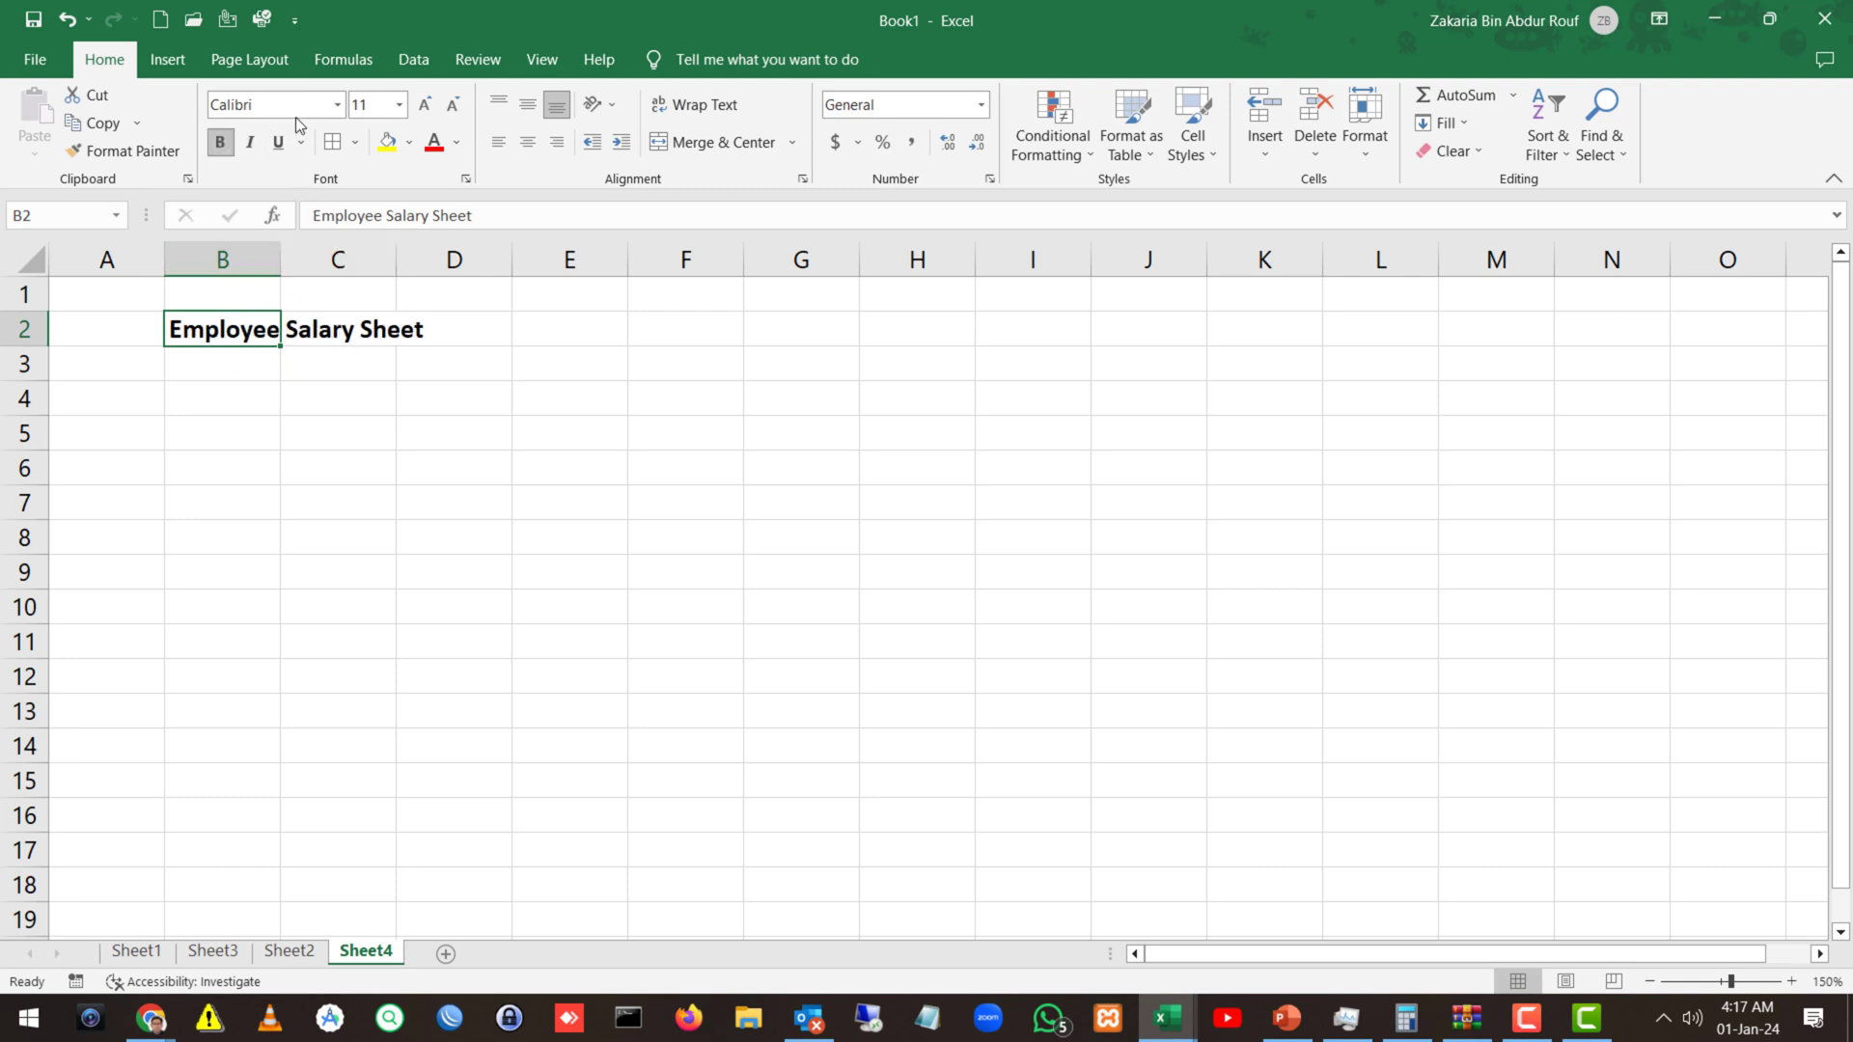
{"action": "left_click", "coordinate": [338, 104]}
{"action": "left_click", "coordinate": [322, 391]}
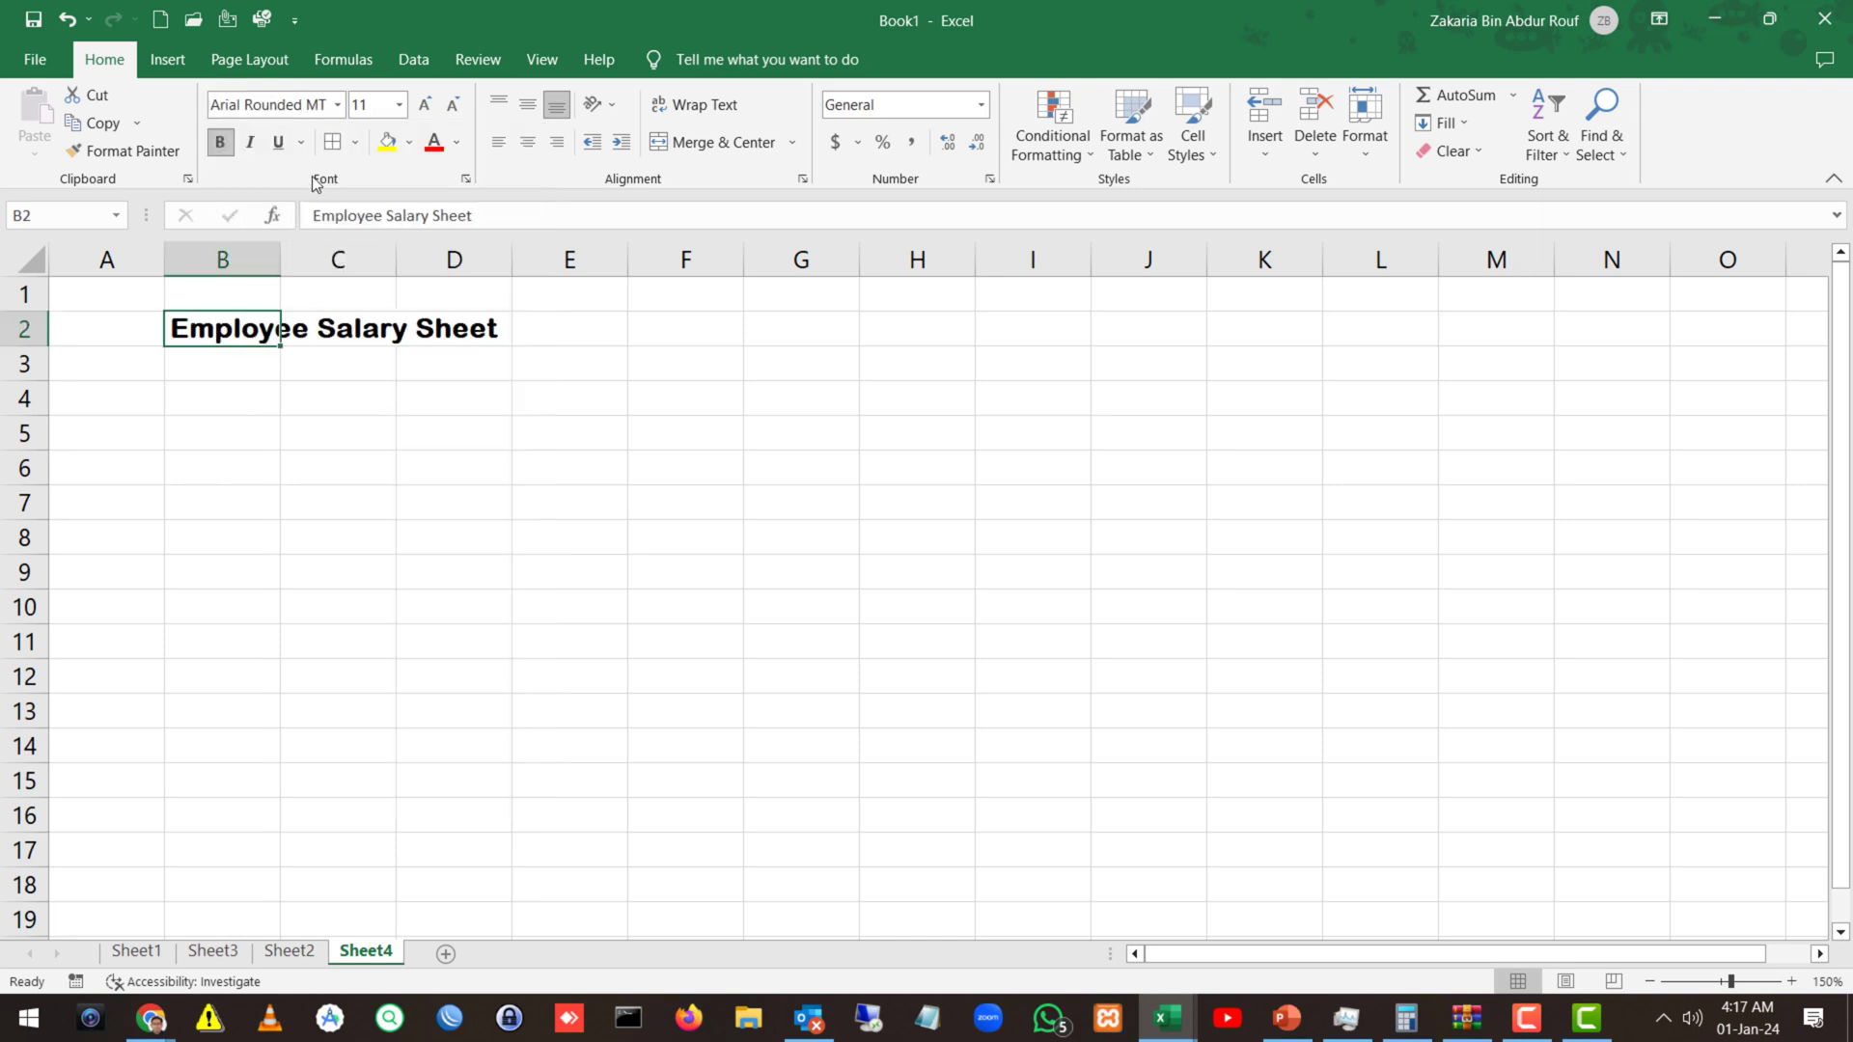
{"action": "left_click", "coordinate": [337, 106]}
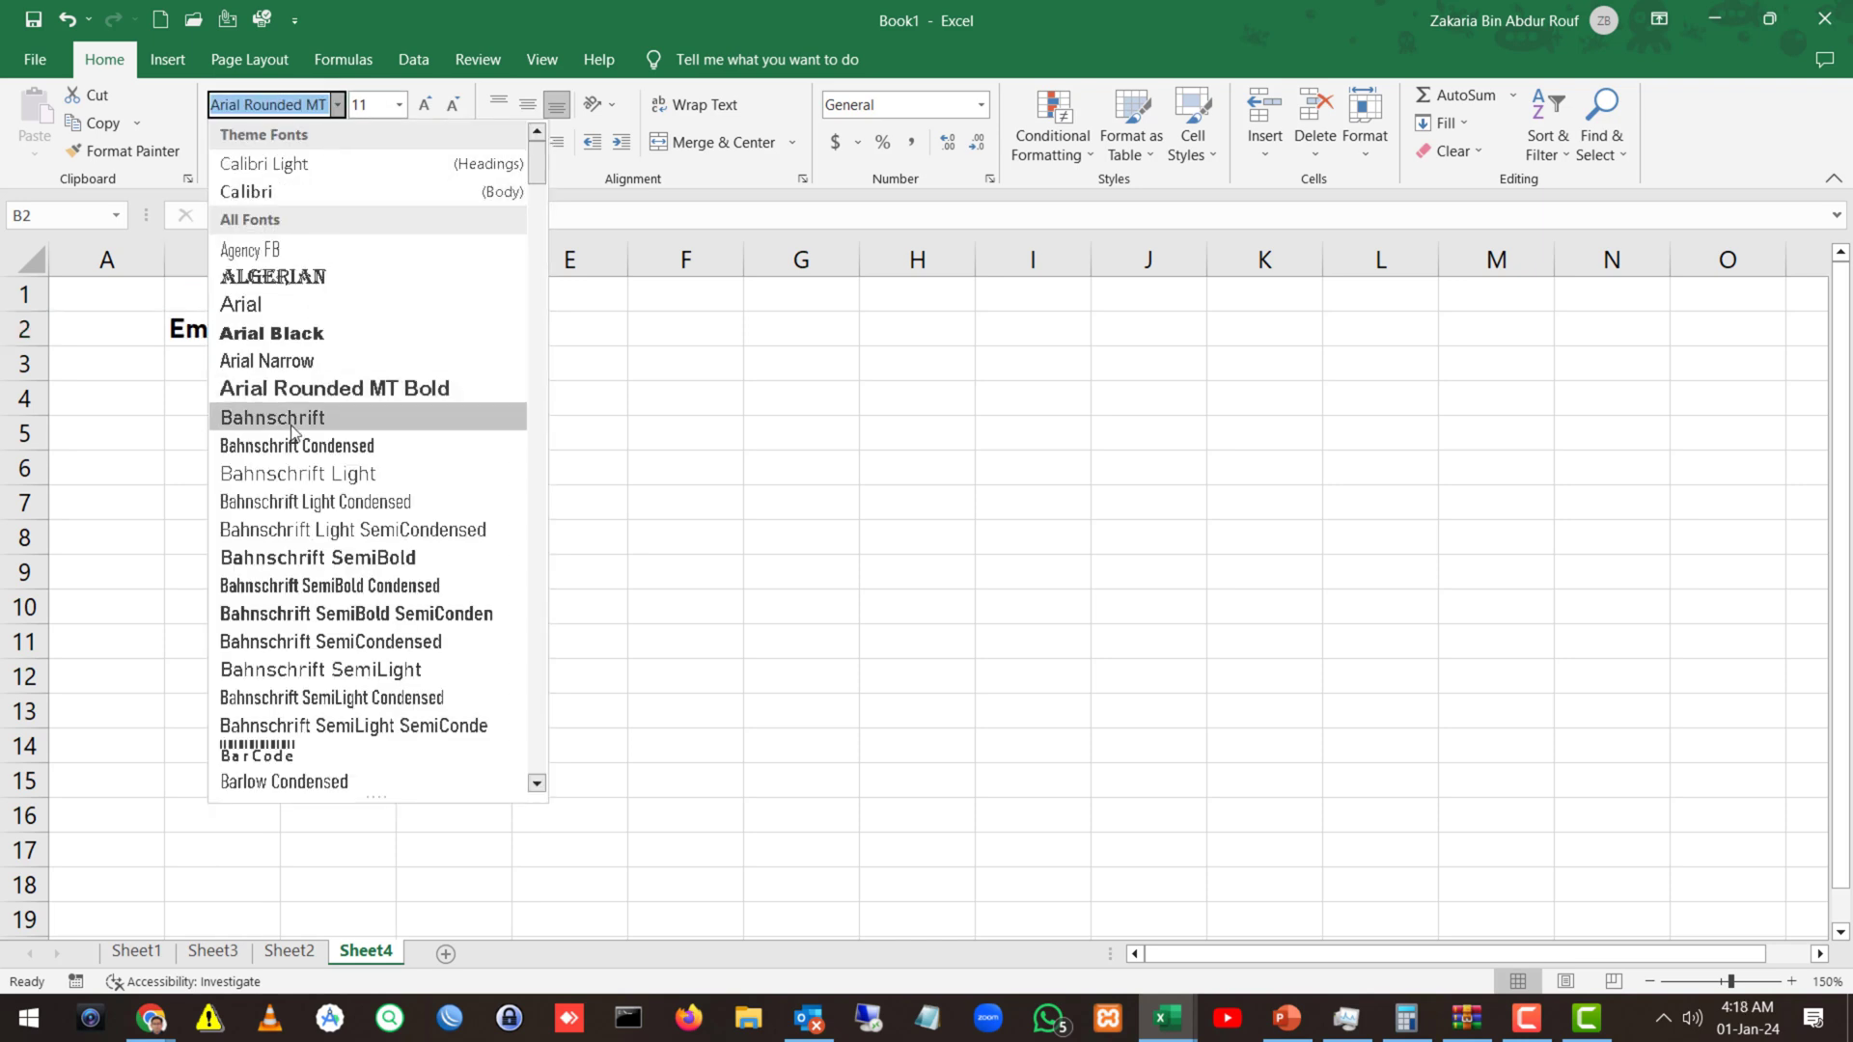
{"action": "left_click", "coordinate": [309, 415]}
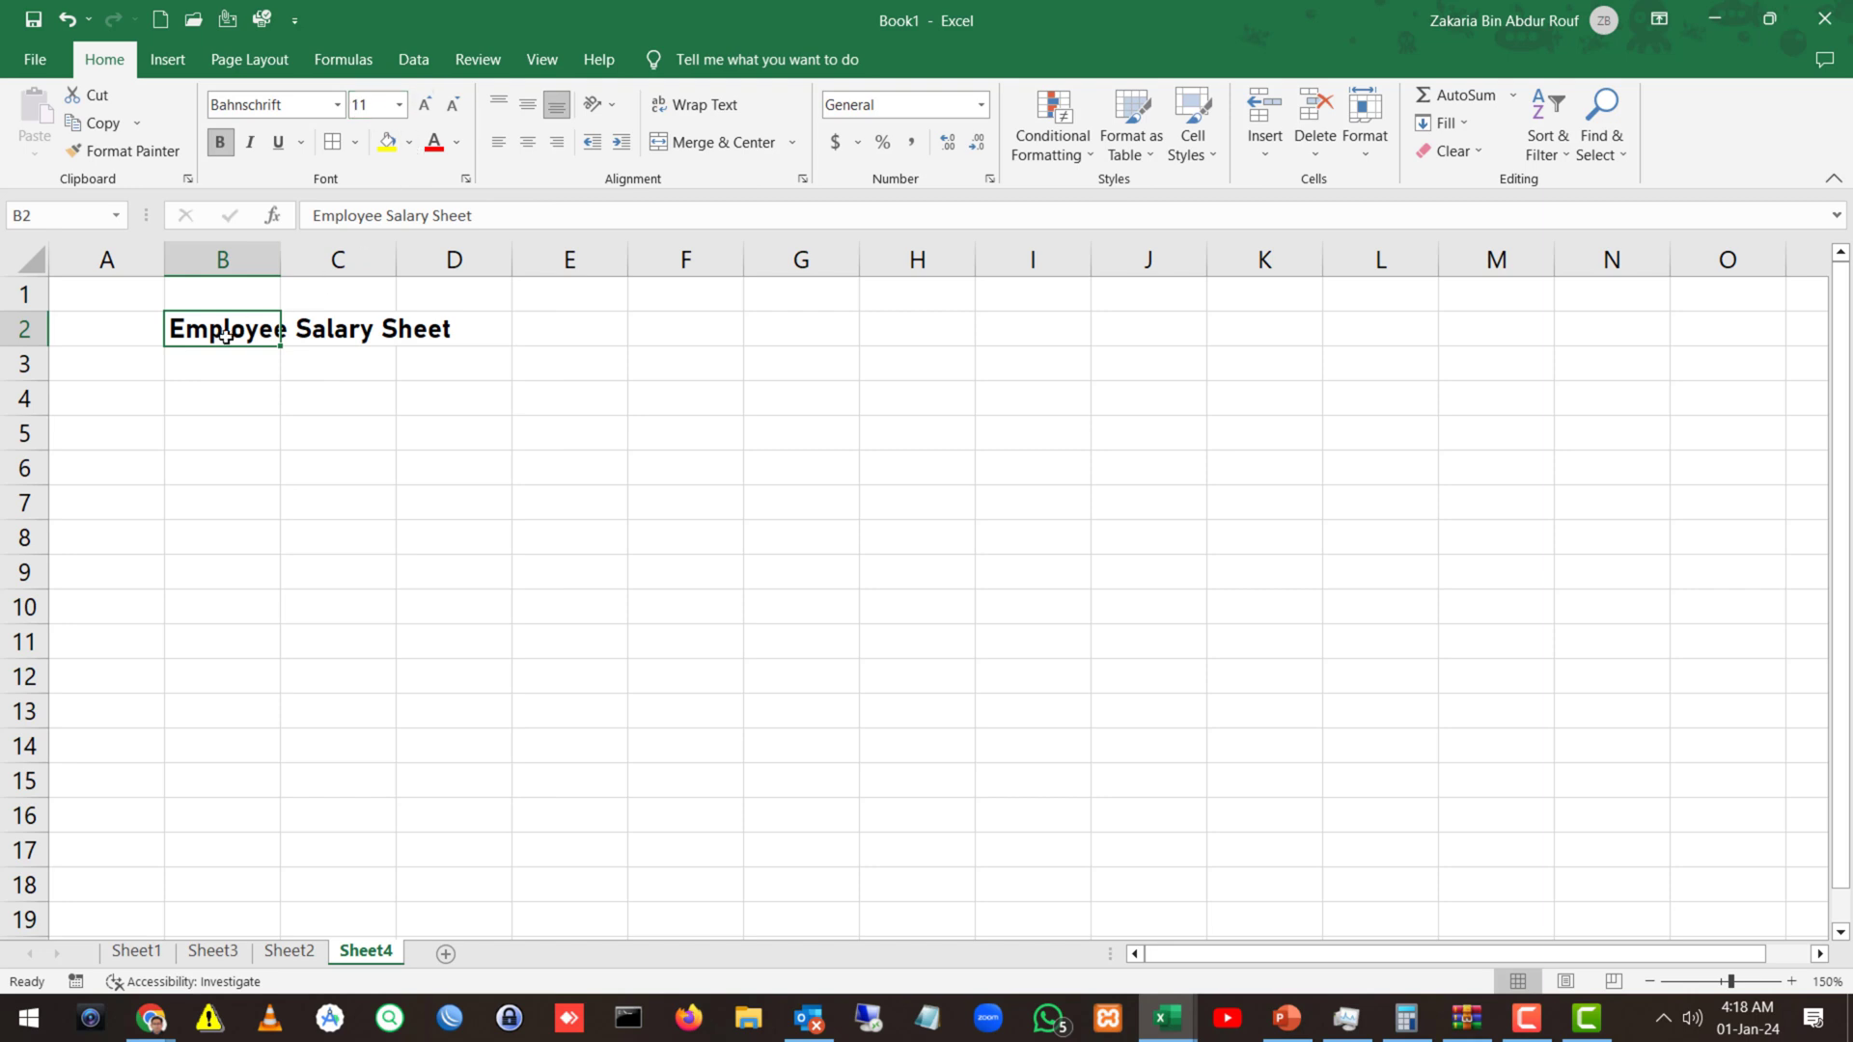
{"action": "left_click", "coordinate": [368, 392]}
{"action": "left_click", "coordinate": [221, 372]}
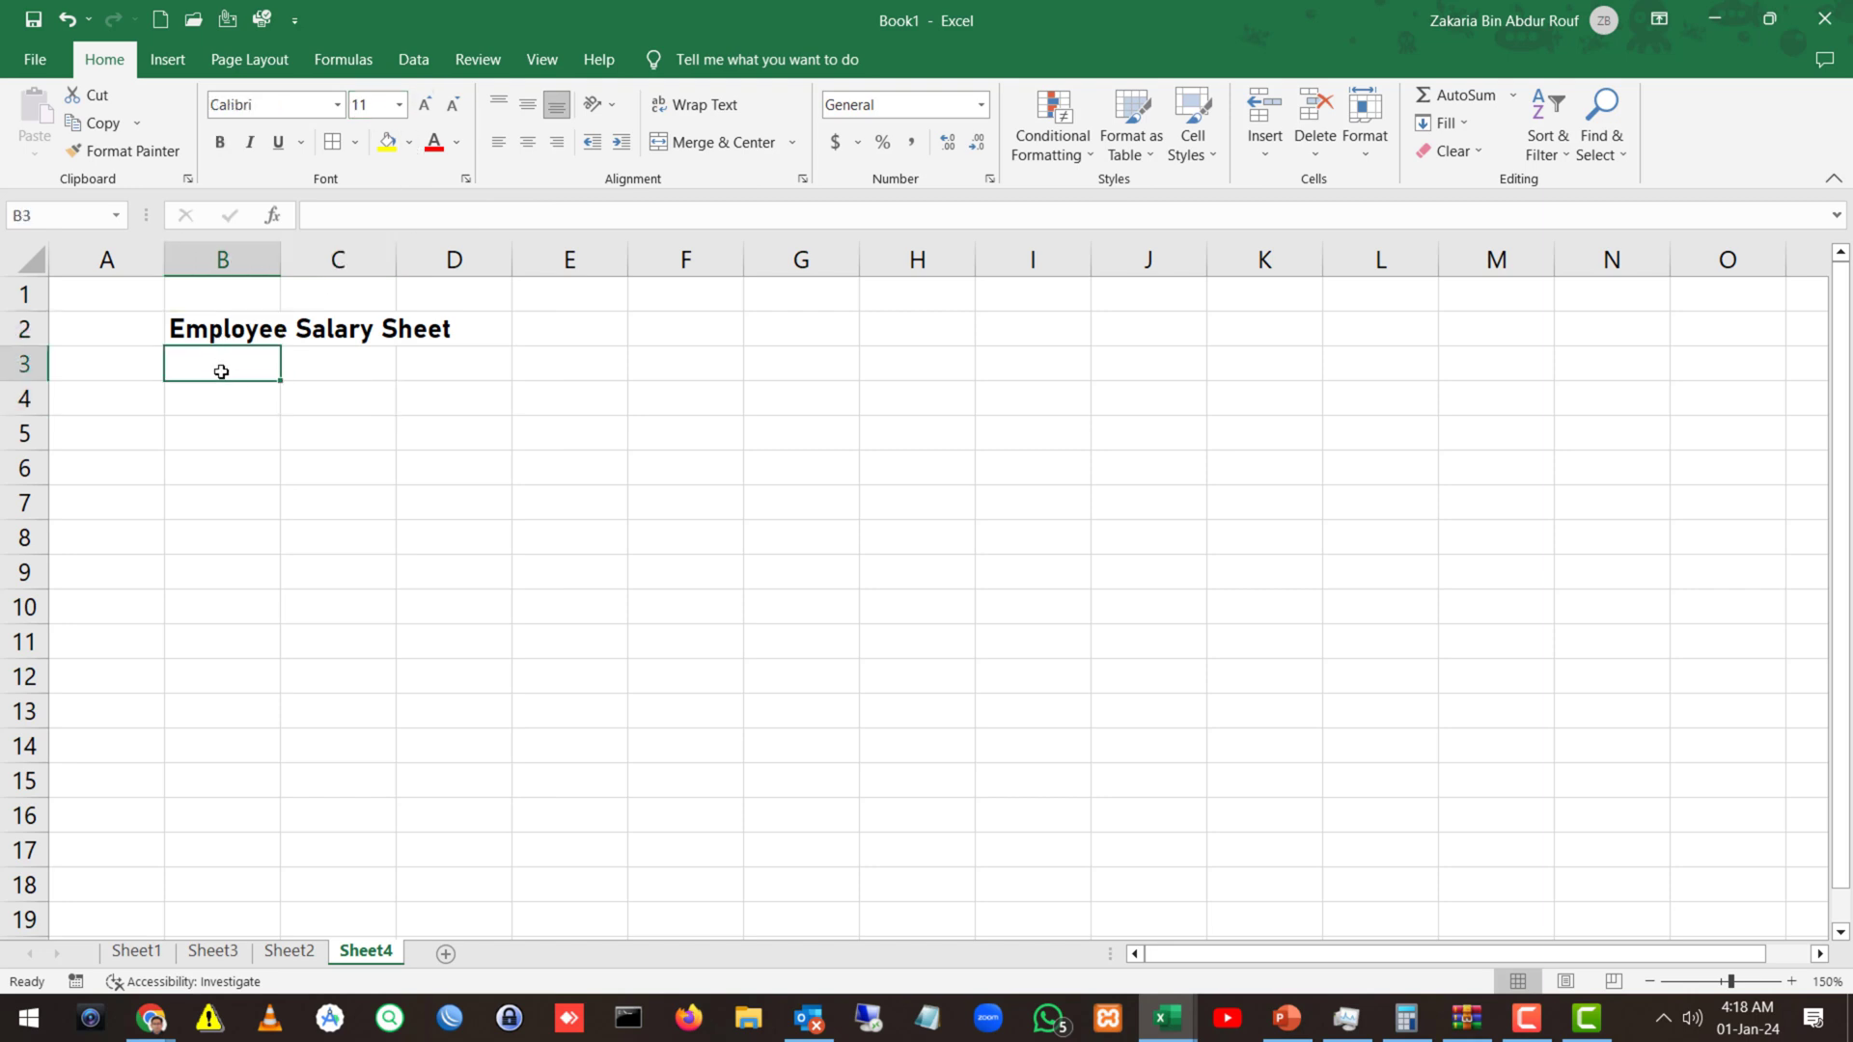
Enter headers Employee ID, Name, Contact Number and Designation in B3:E3.
{"action": "type", "text": "Emp"}
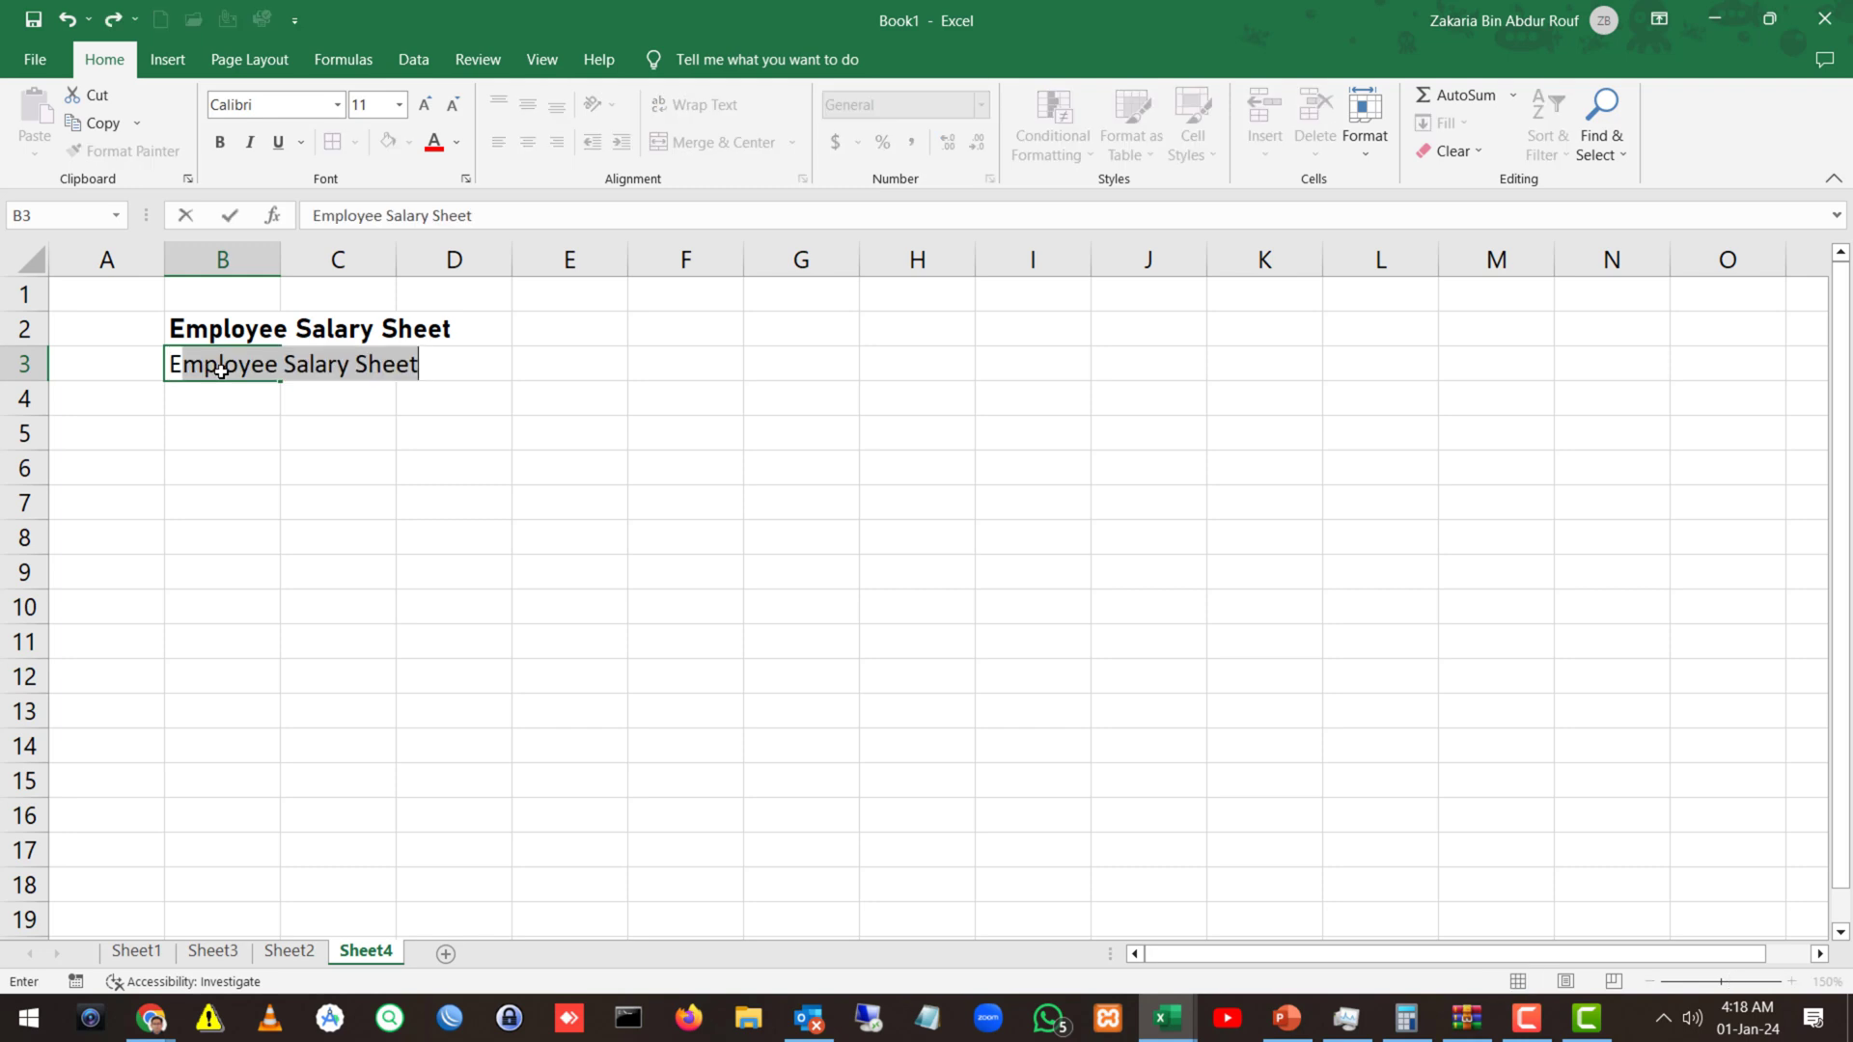
{"action": "type", "text": "l."}
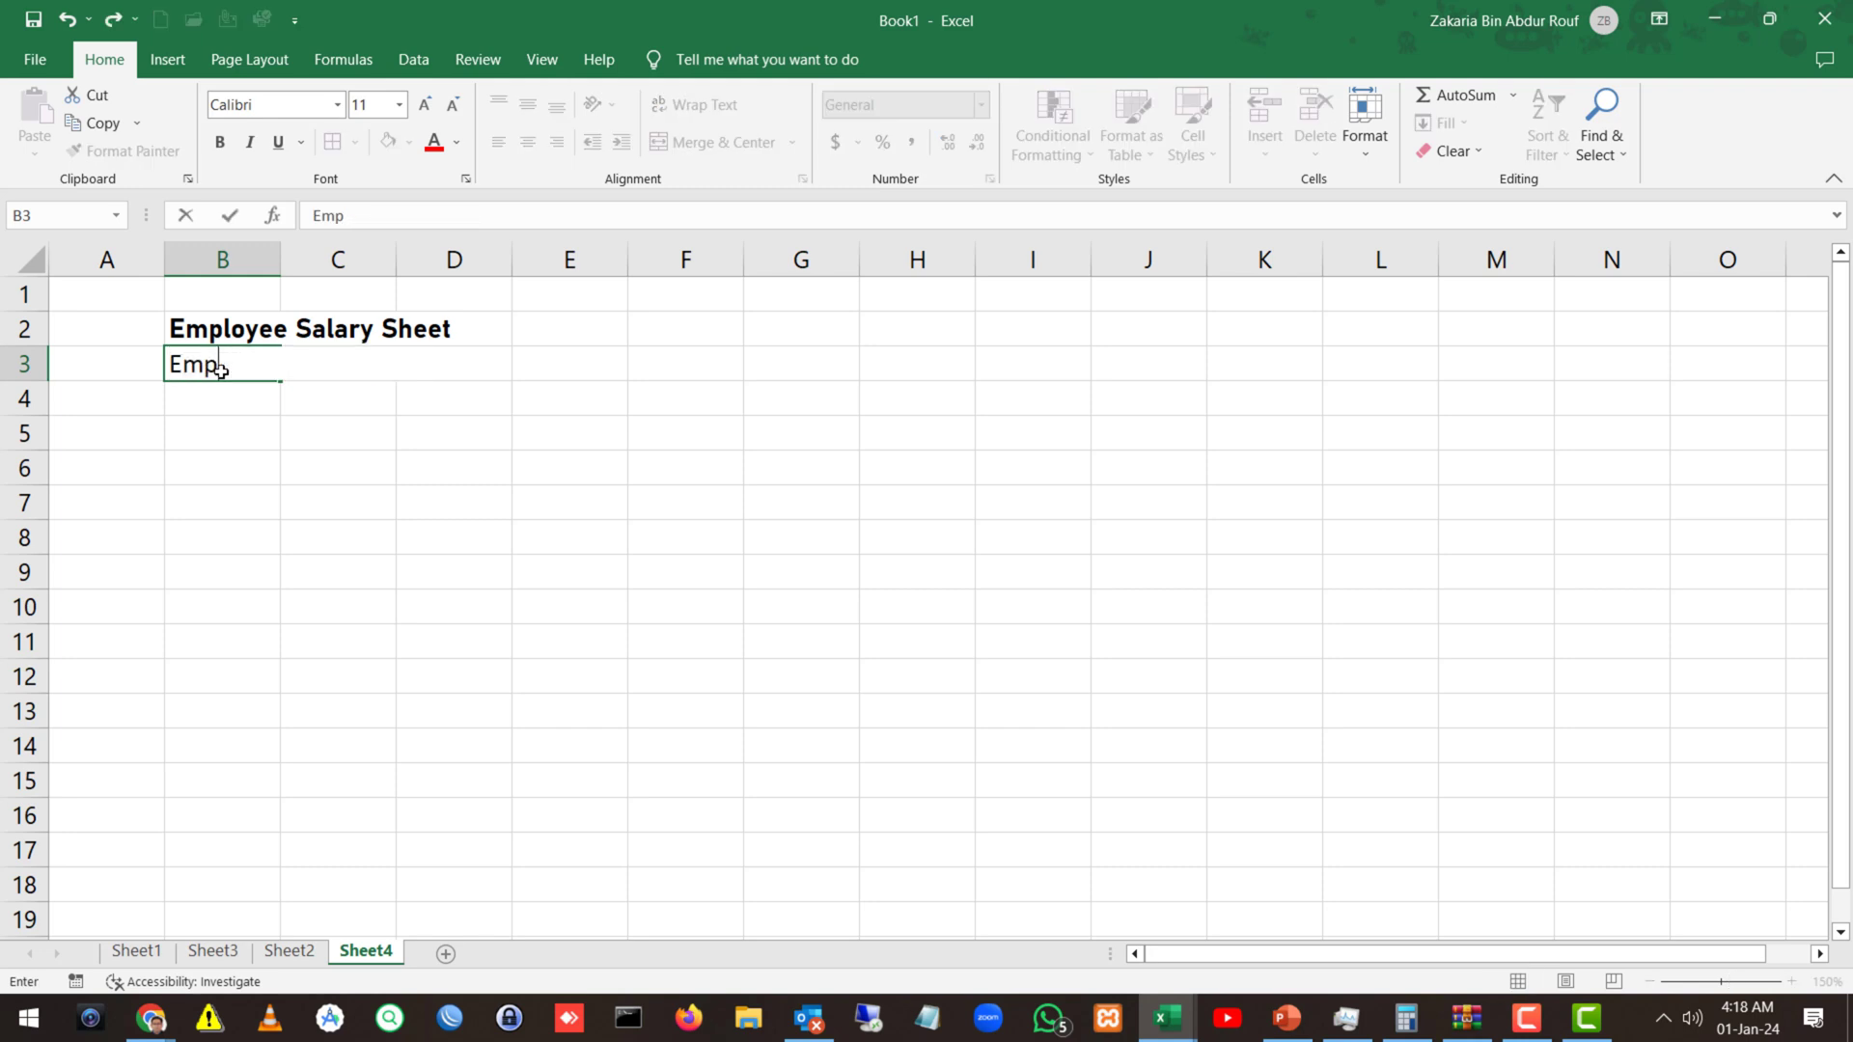
{"action": "key", "text": "BackSpace"}
{"action": "type", "text": "plo"}
{"action": "key", "text": "BackSpace"}
{"action": "key", "text": "BackSpace"}
{"action": "key", "text": "BackSpace"}
{"action": "type", "text": "louee"}
{"action": "key", "text": "BackSpace"}
{"action": "key", "text": "BackSpace"}
{"action": "key", "text": "BackSpace"}
{"action": "type", "text": "yee ID"}
{"action": "key", "text": "Tab"}
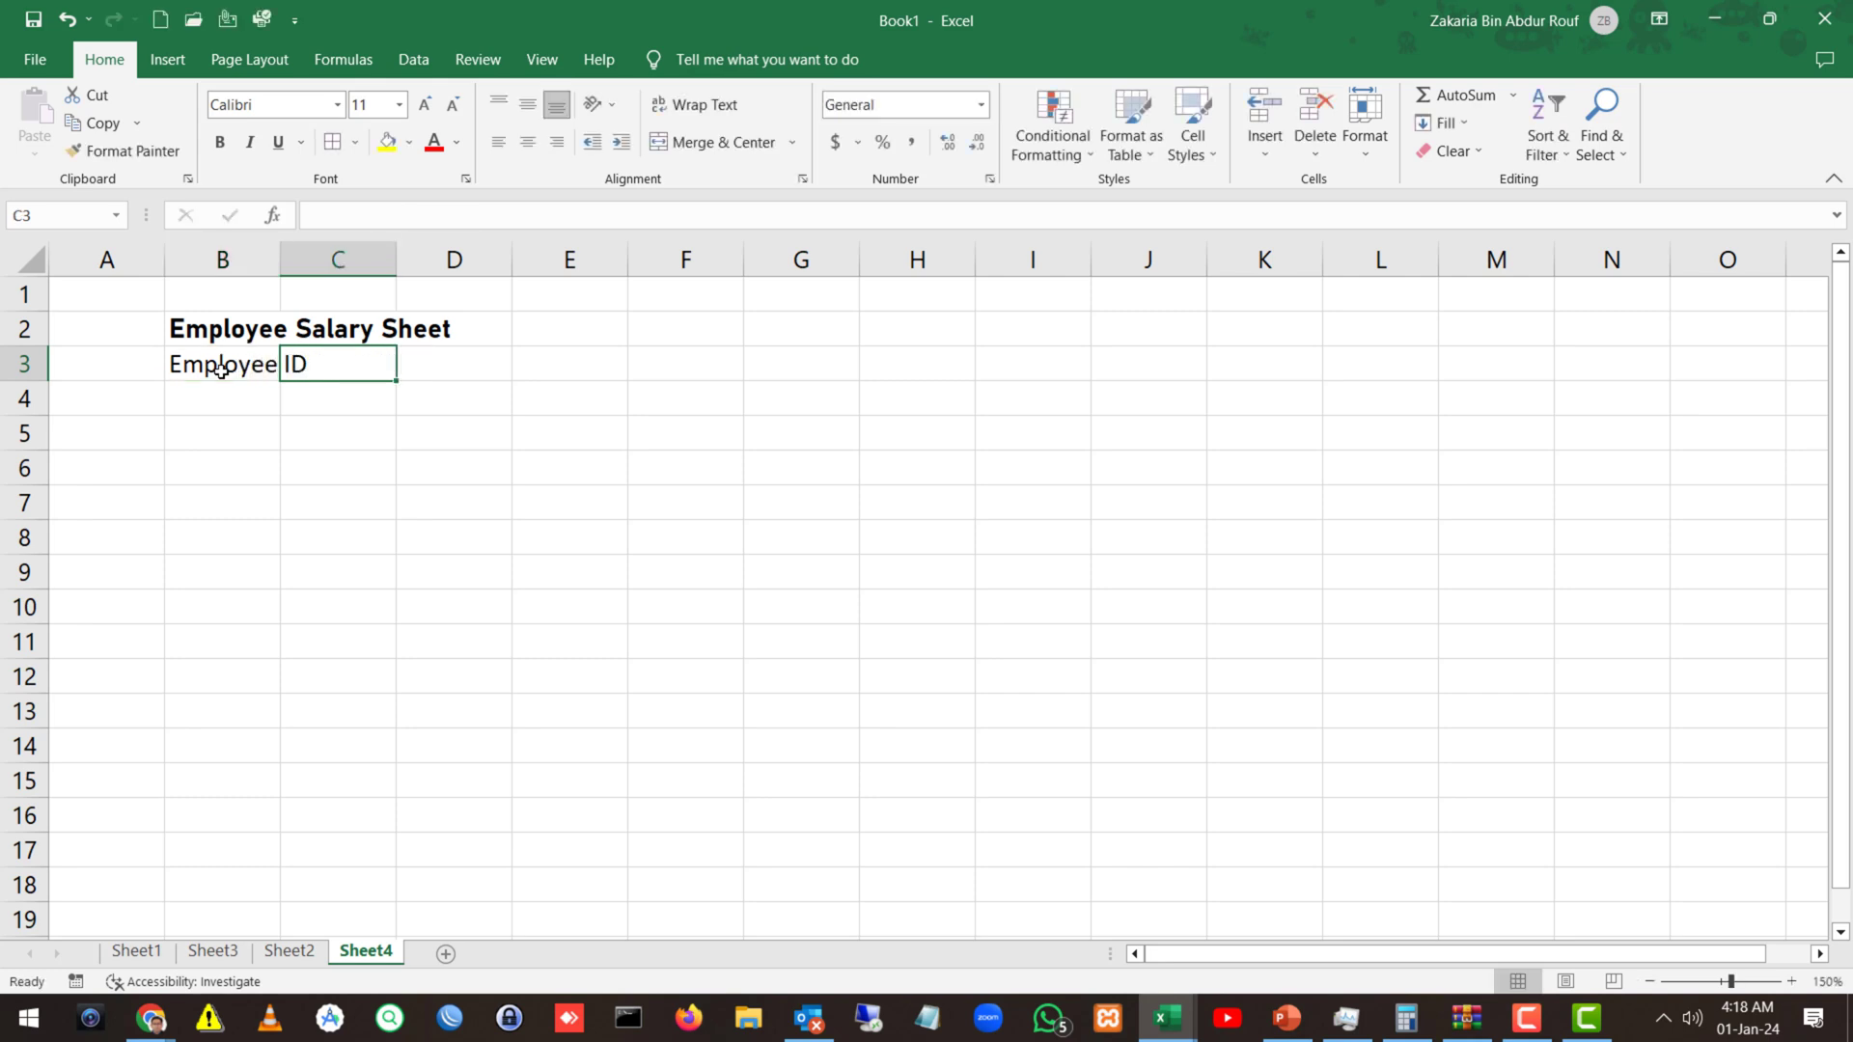
{"action": "type", "text": "Name"}
{"action": "key", "text": "Tab"}
{"action": "type", "text": "Con"}
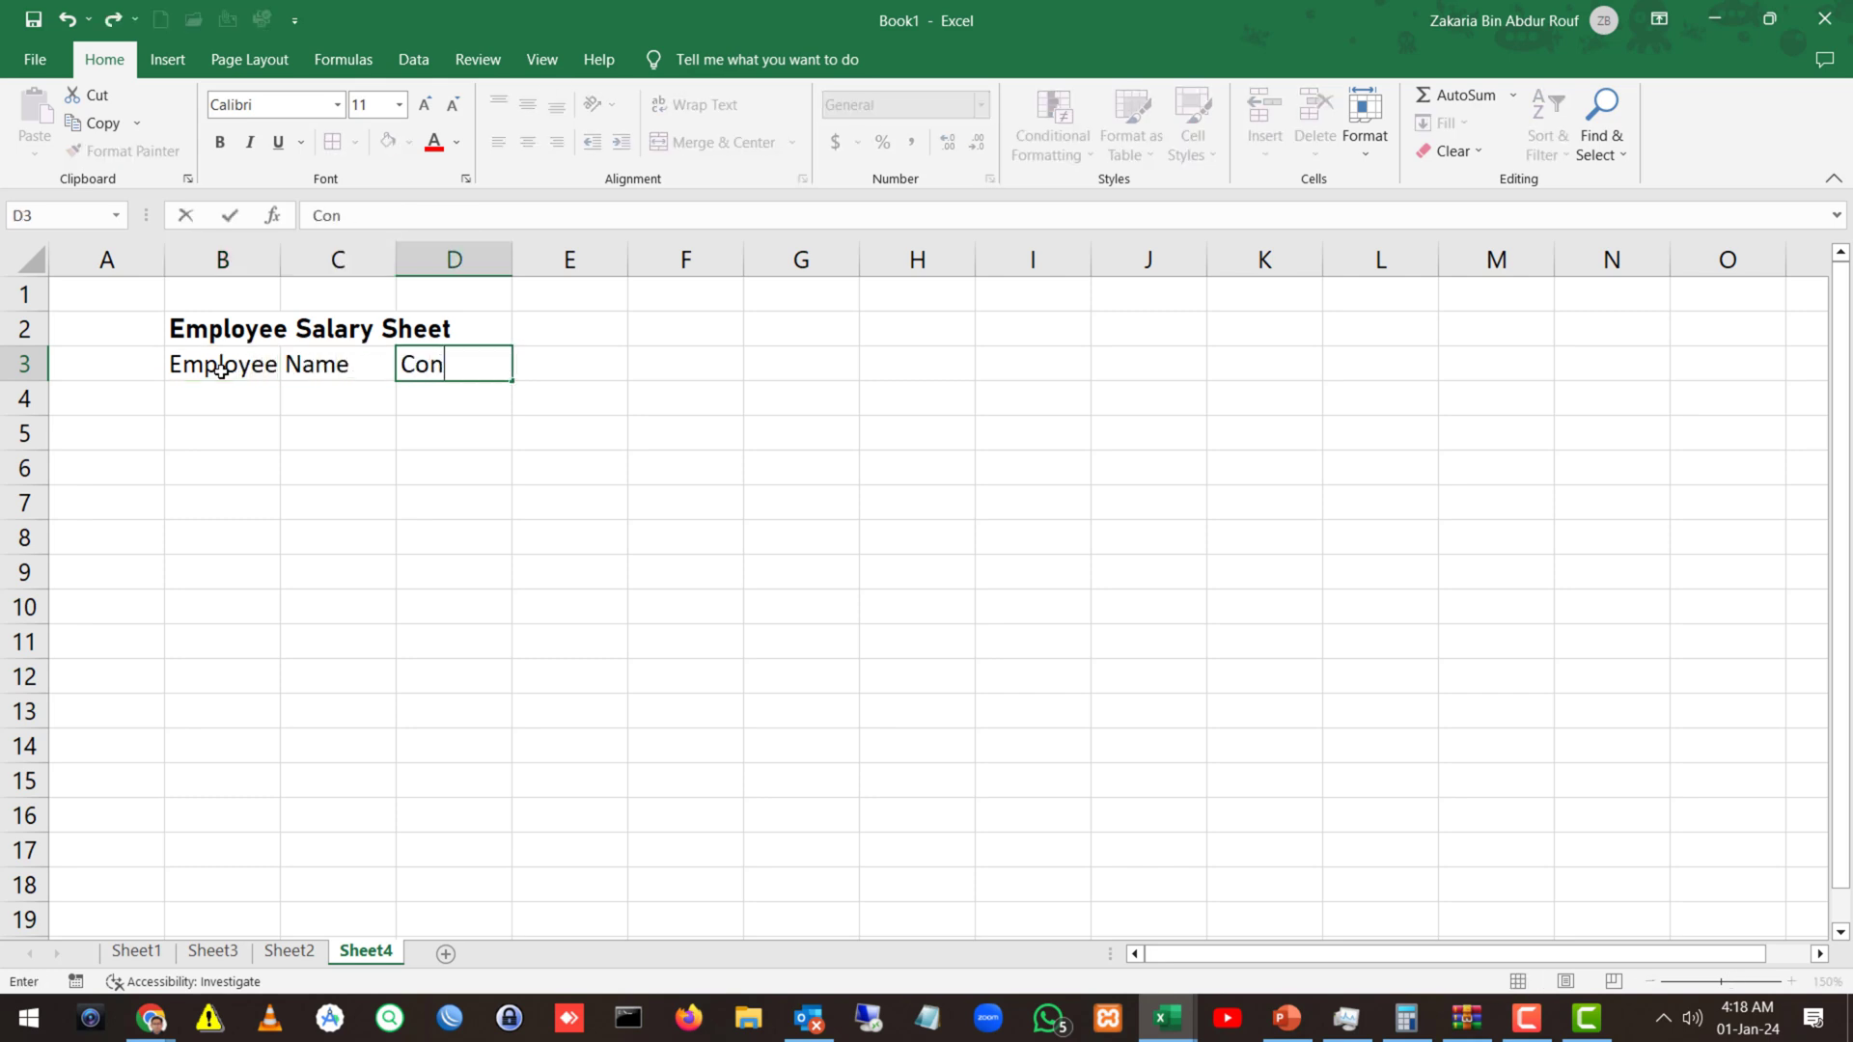
{"action": "type", "text": "tact Number"}
{"action": "key", "text": "Tab"}
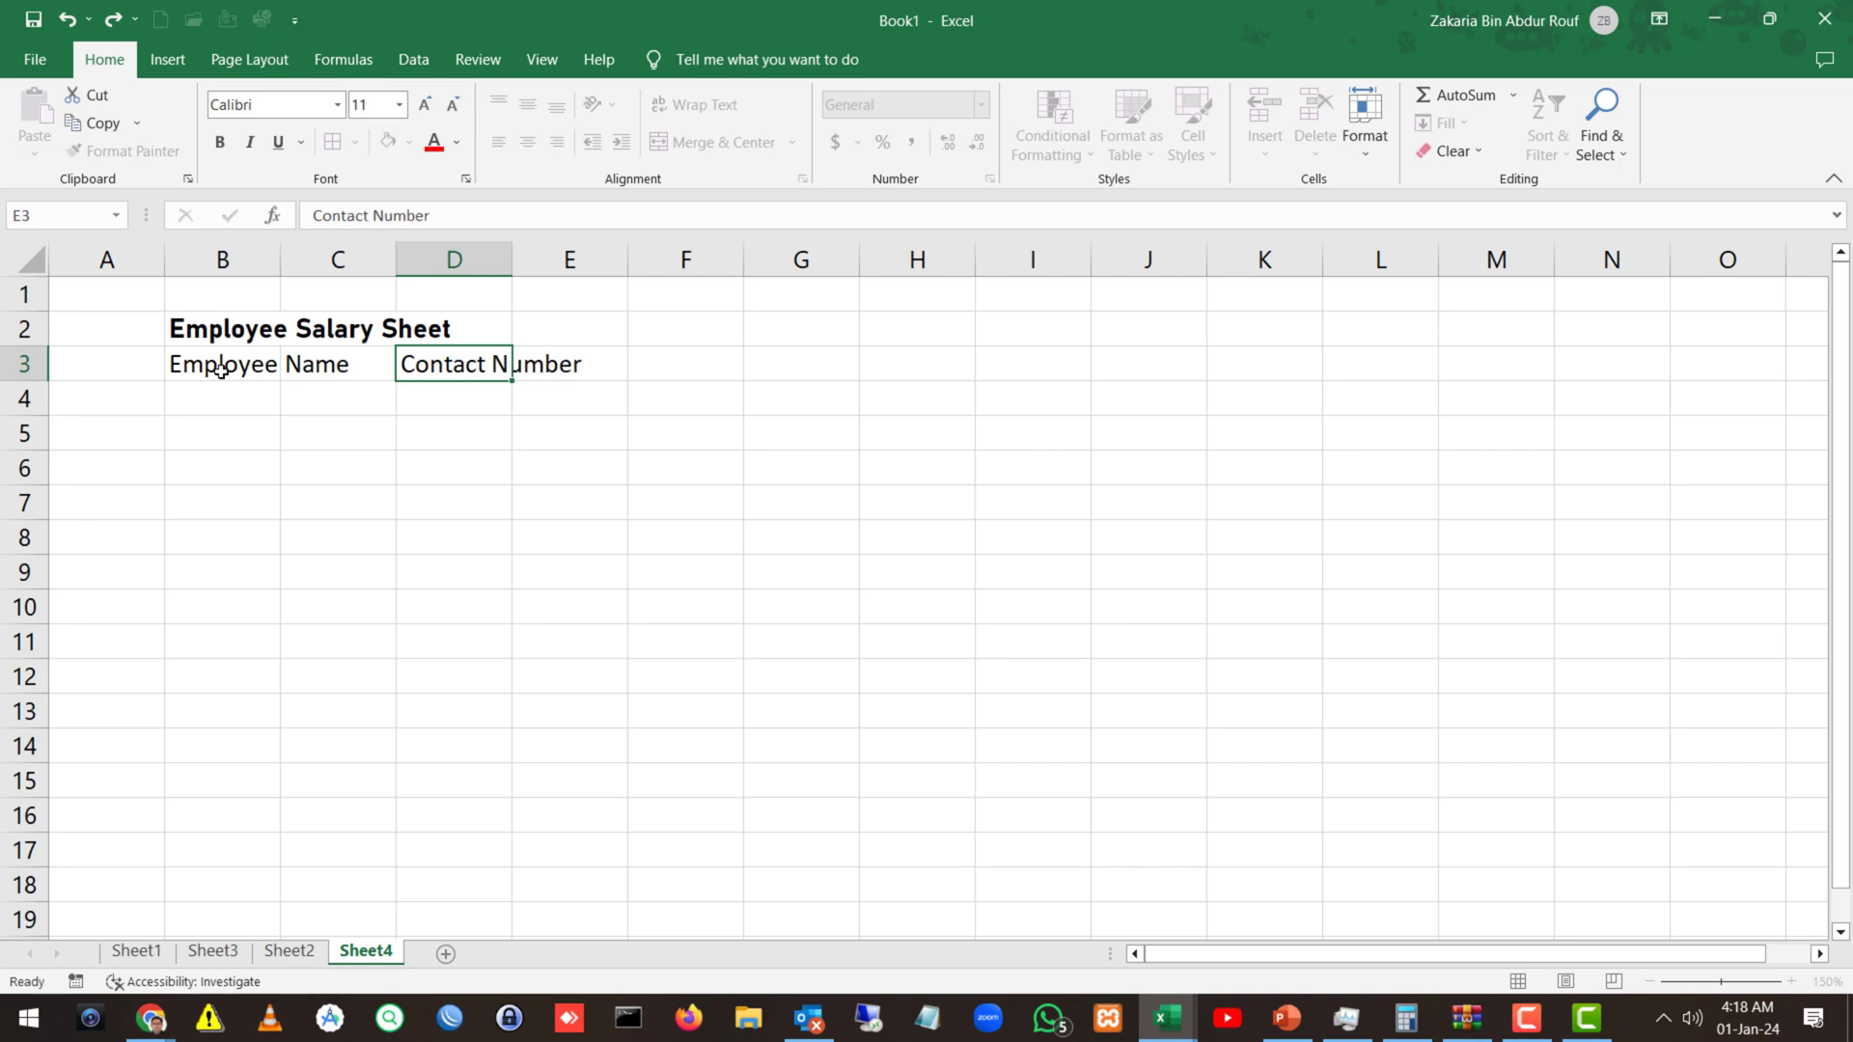
{"action": "type", "text": "Design"}
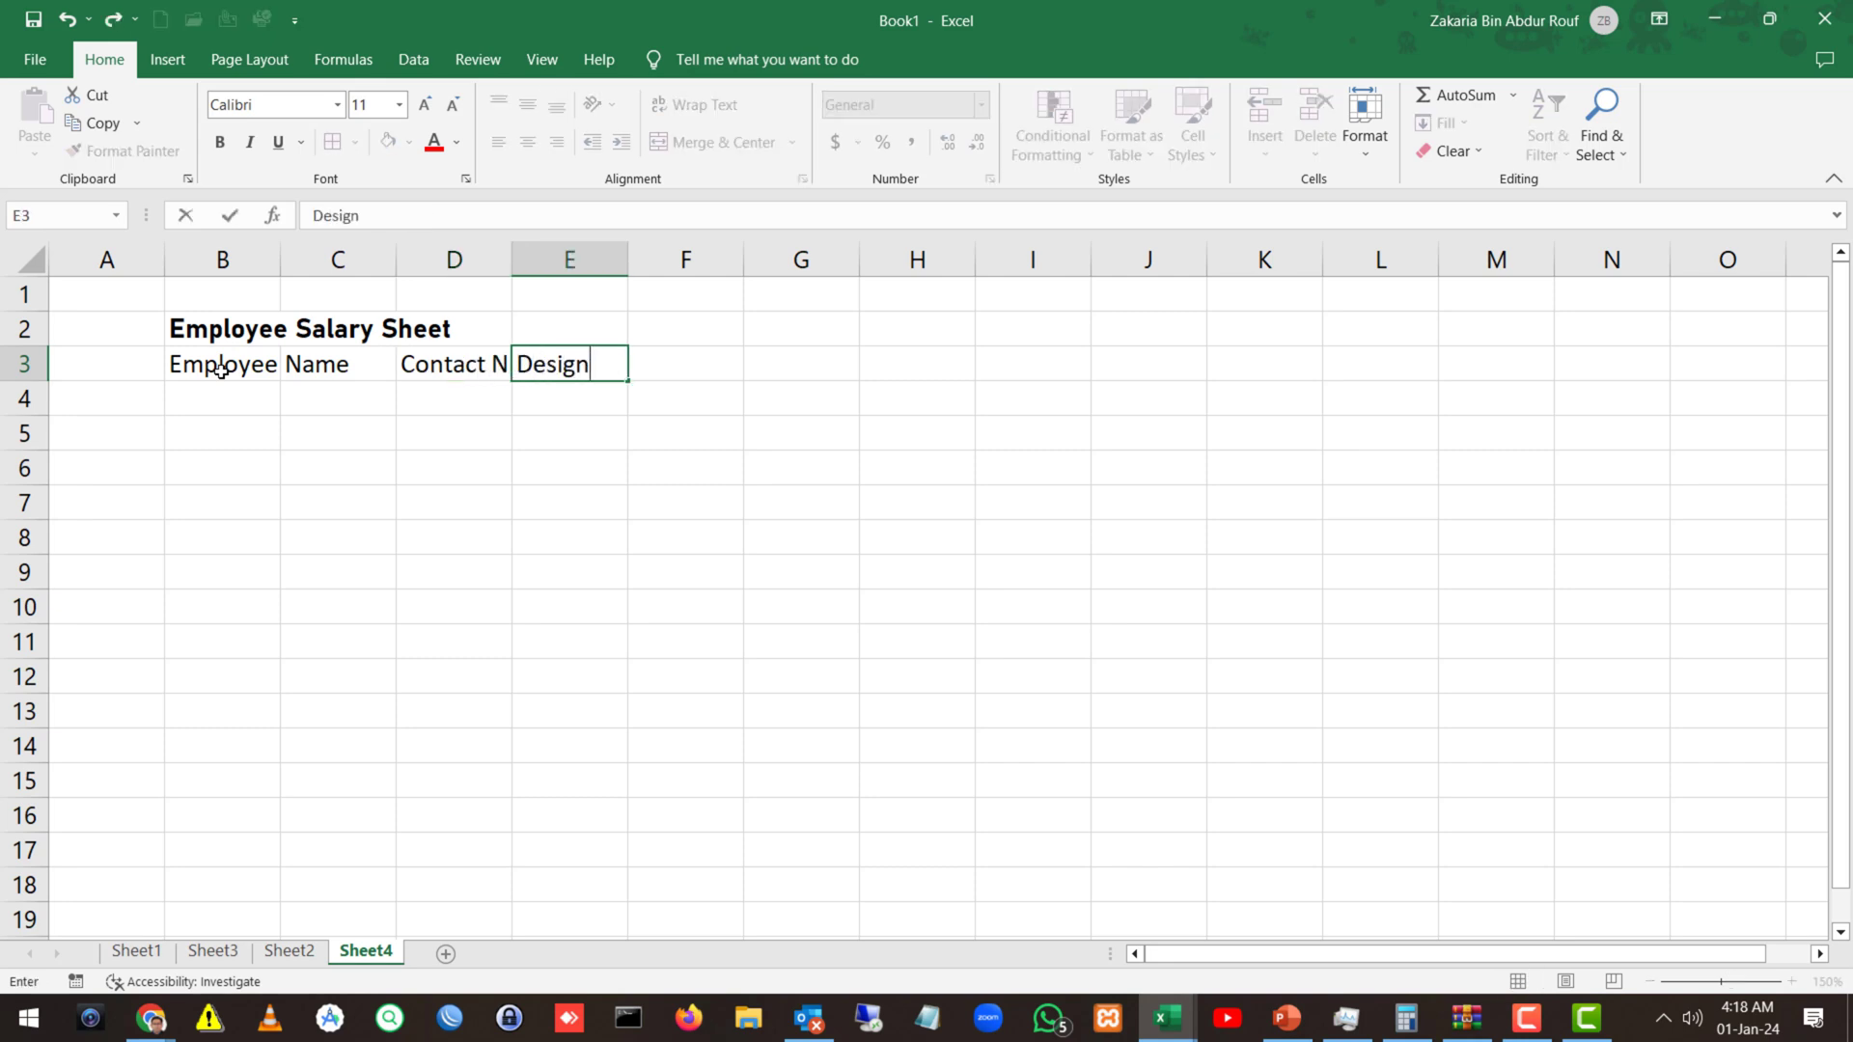
{"action": "type", "text": "ation"}
{"action": "key", "text": "Tab"}
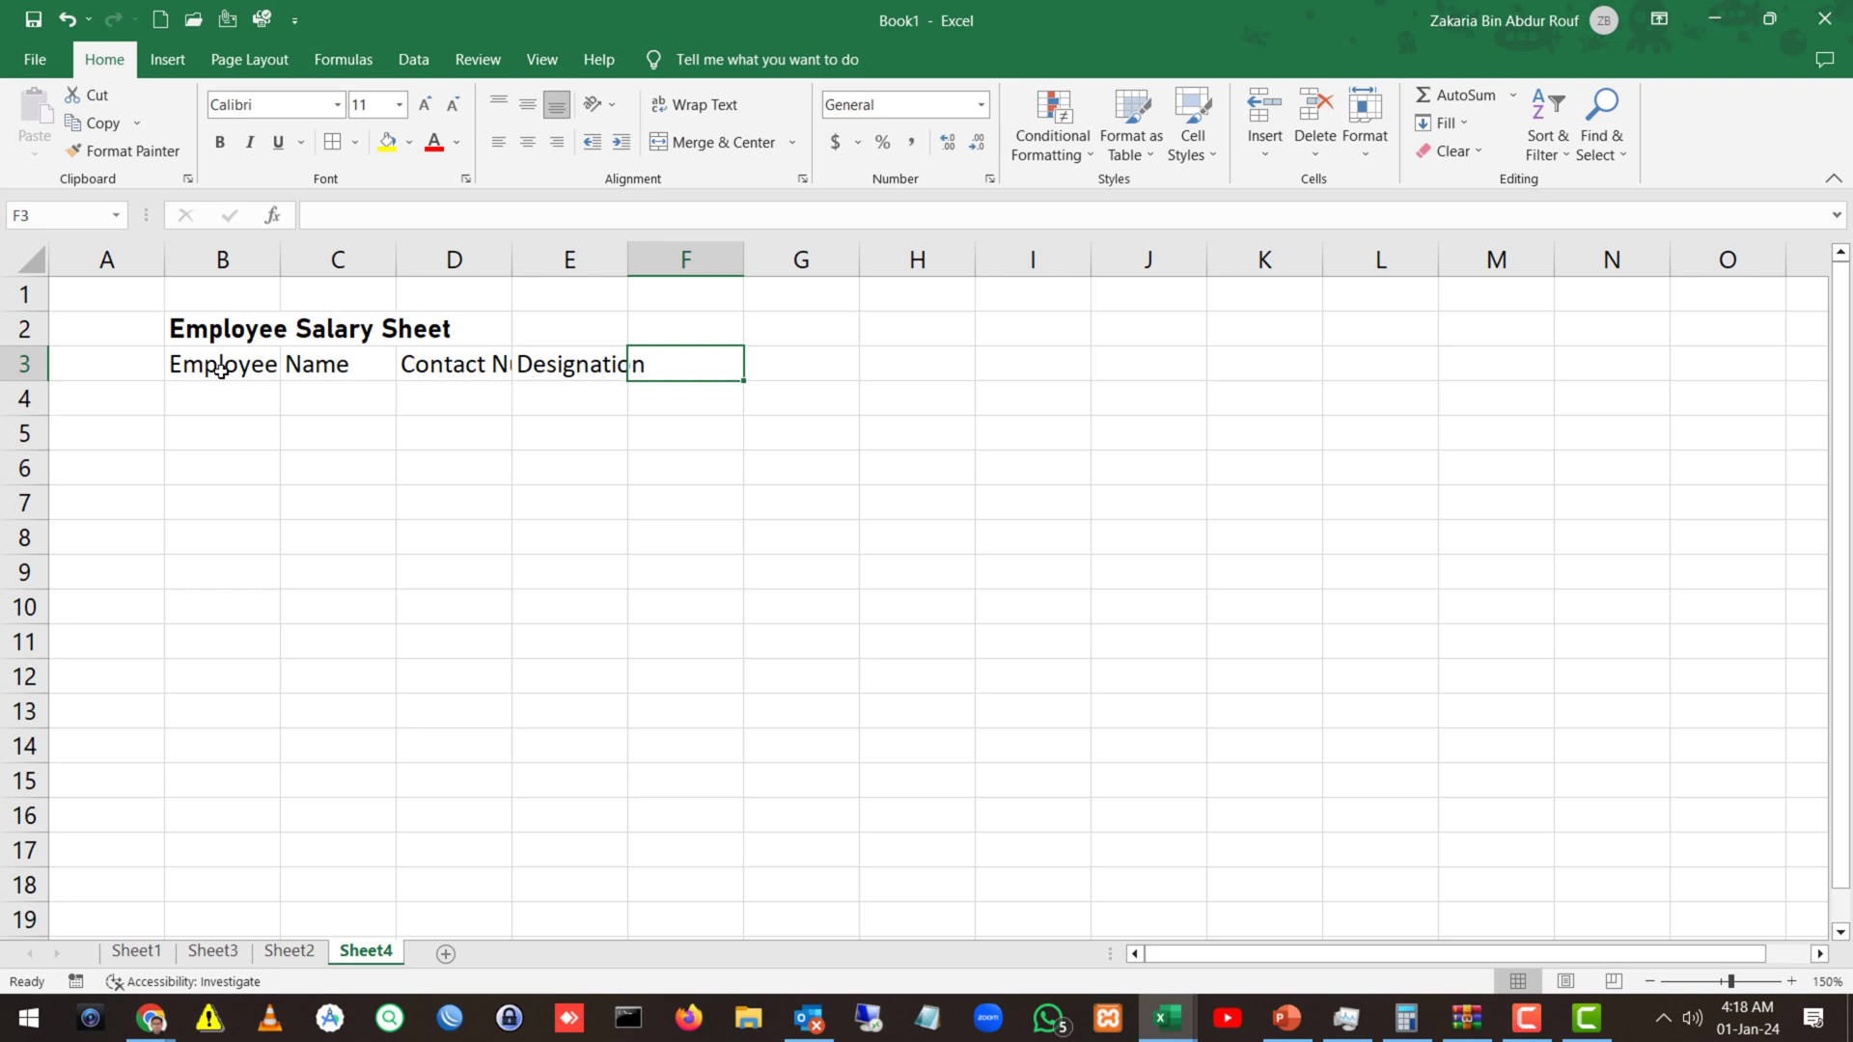
Add headers Basic, Allowances, Deductions and Net Salary in F3:I3.
{"action": "type", "text": "S"}
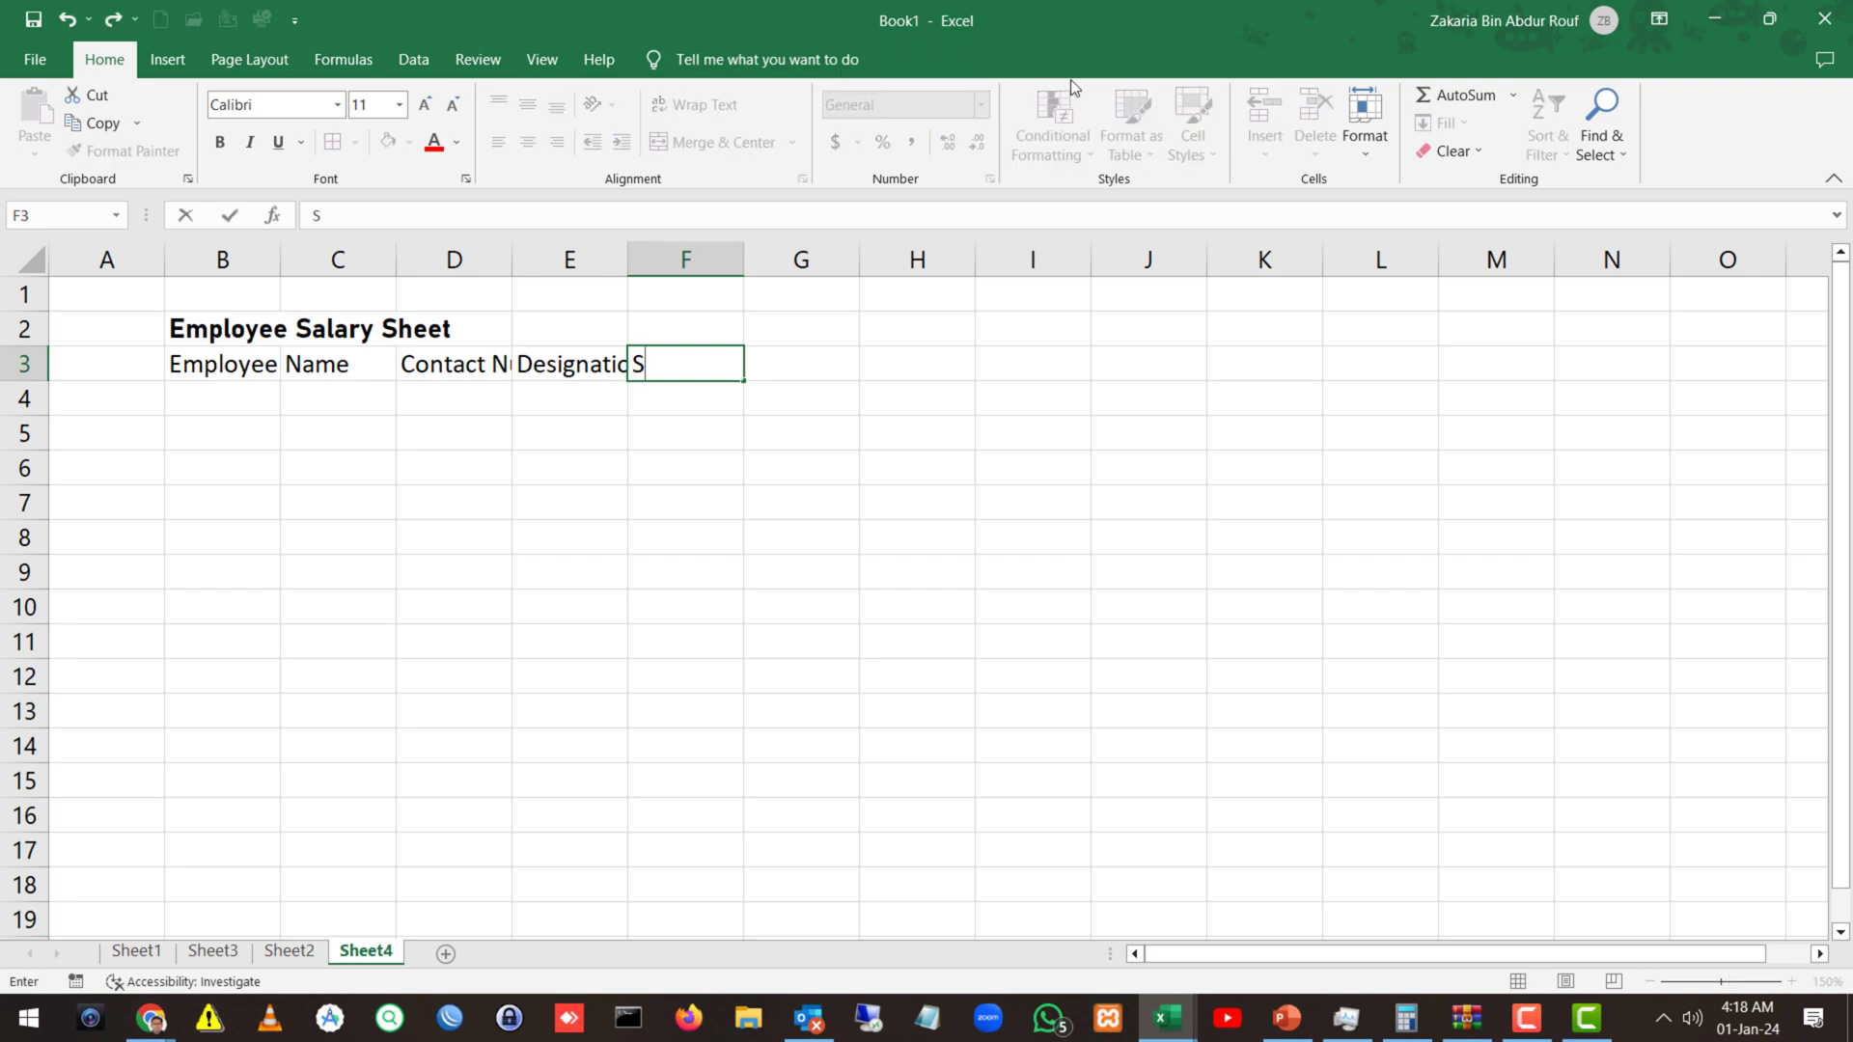
{"action": "left_click", "coordinate": [641, 386]}
{"action": "key", "text": "BackSpace"}
{"action": "type", "text": "Basic"}
{"action": "key", "text": "Tab"}
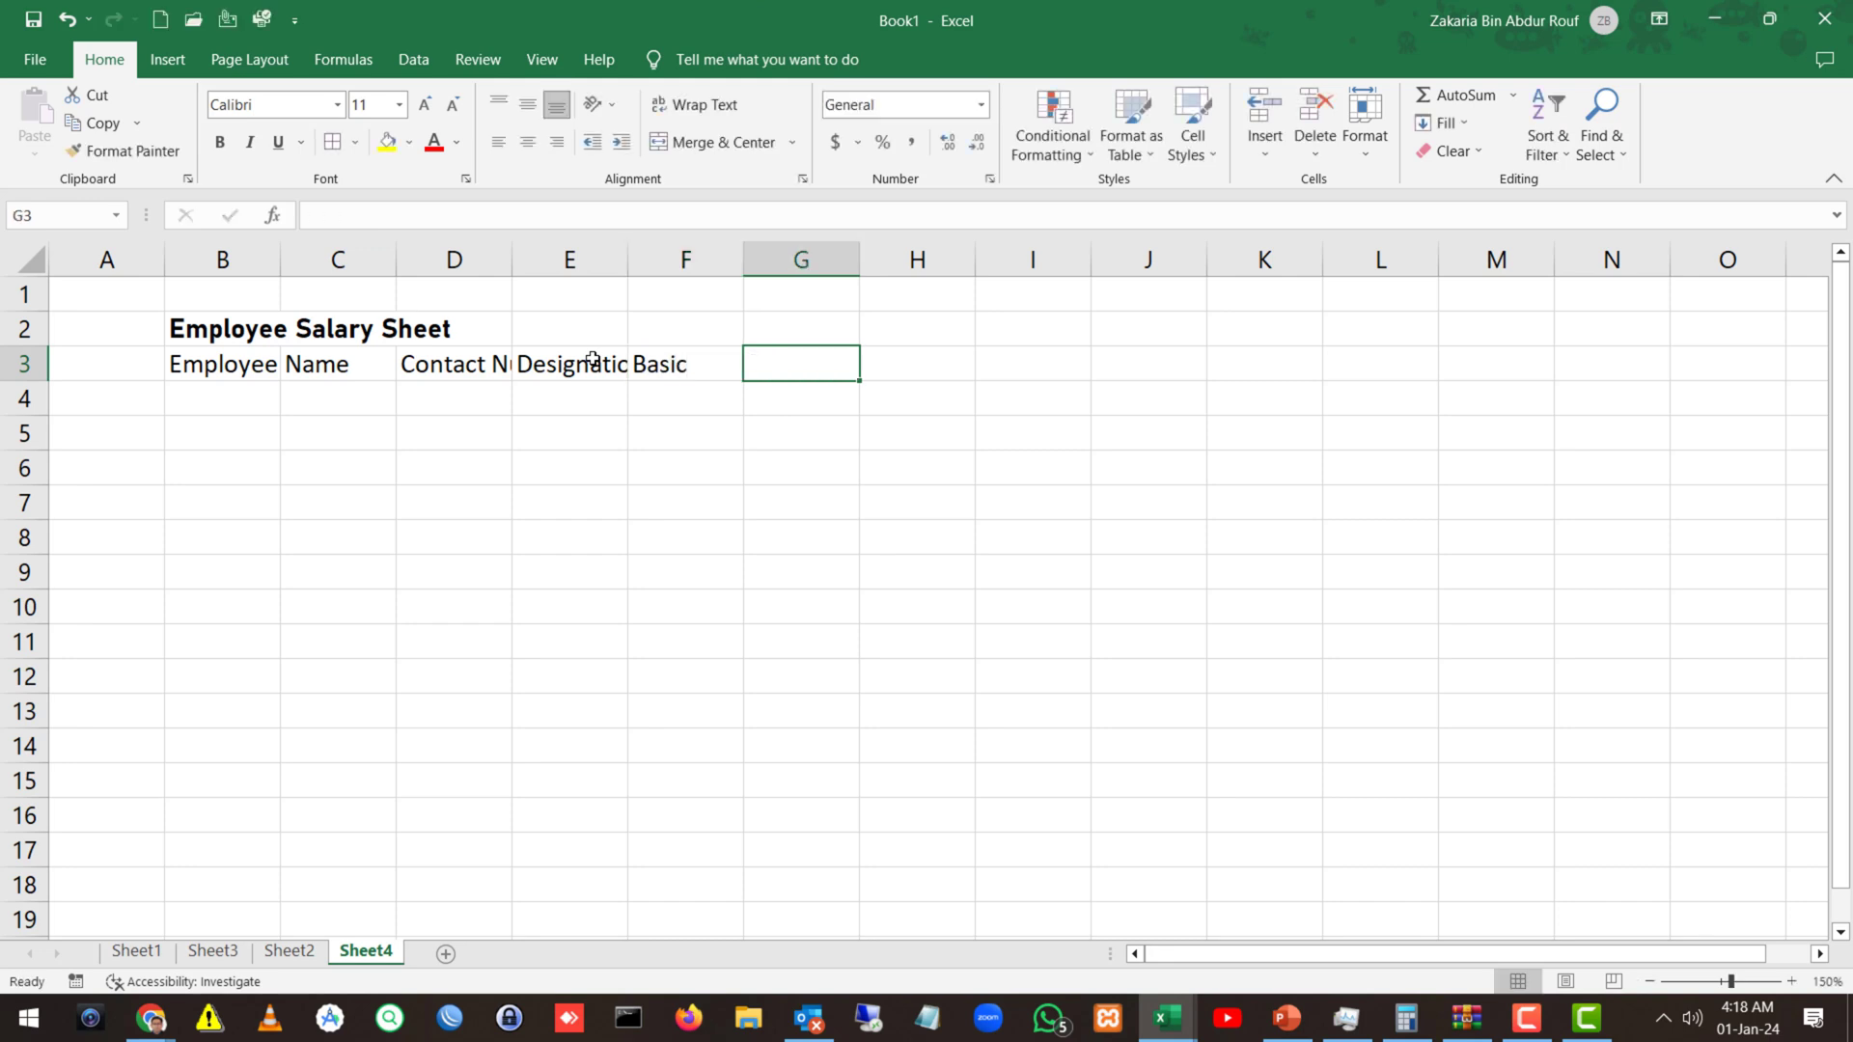
{"action": "type", "text": "Allowances"}
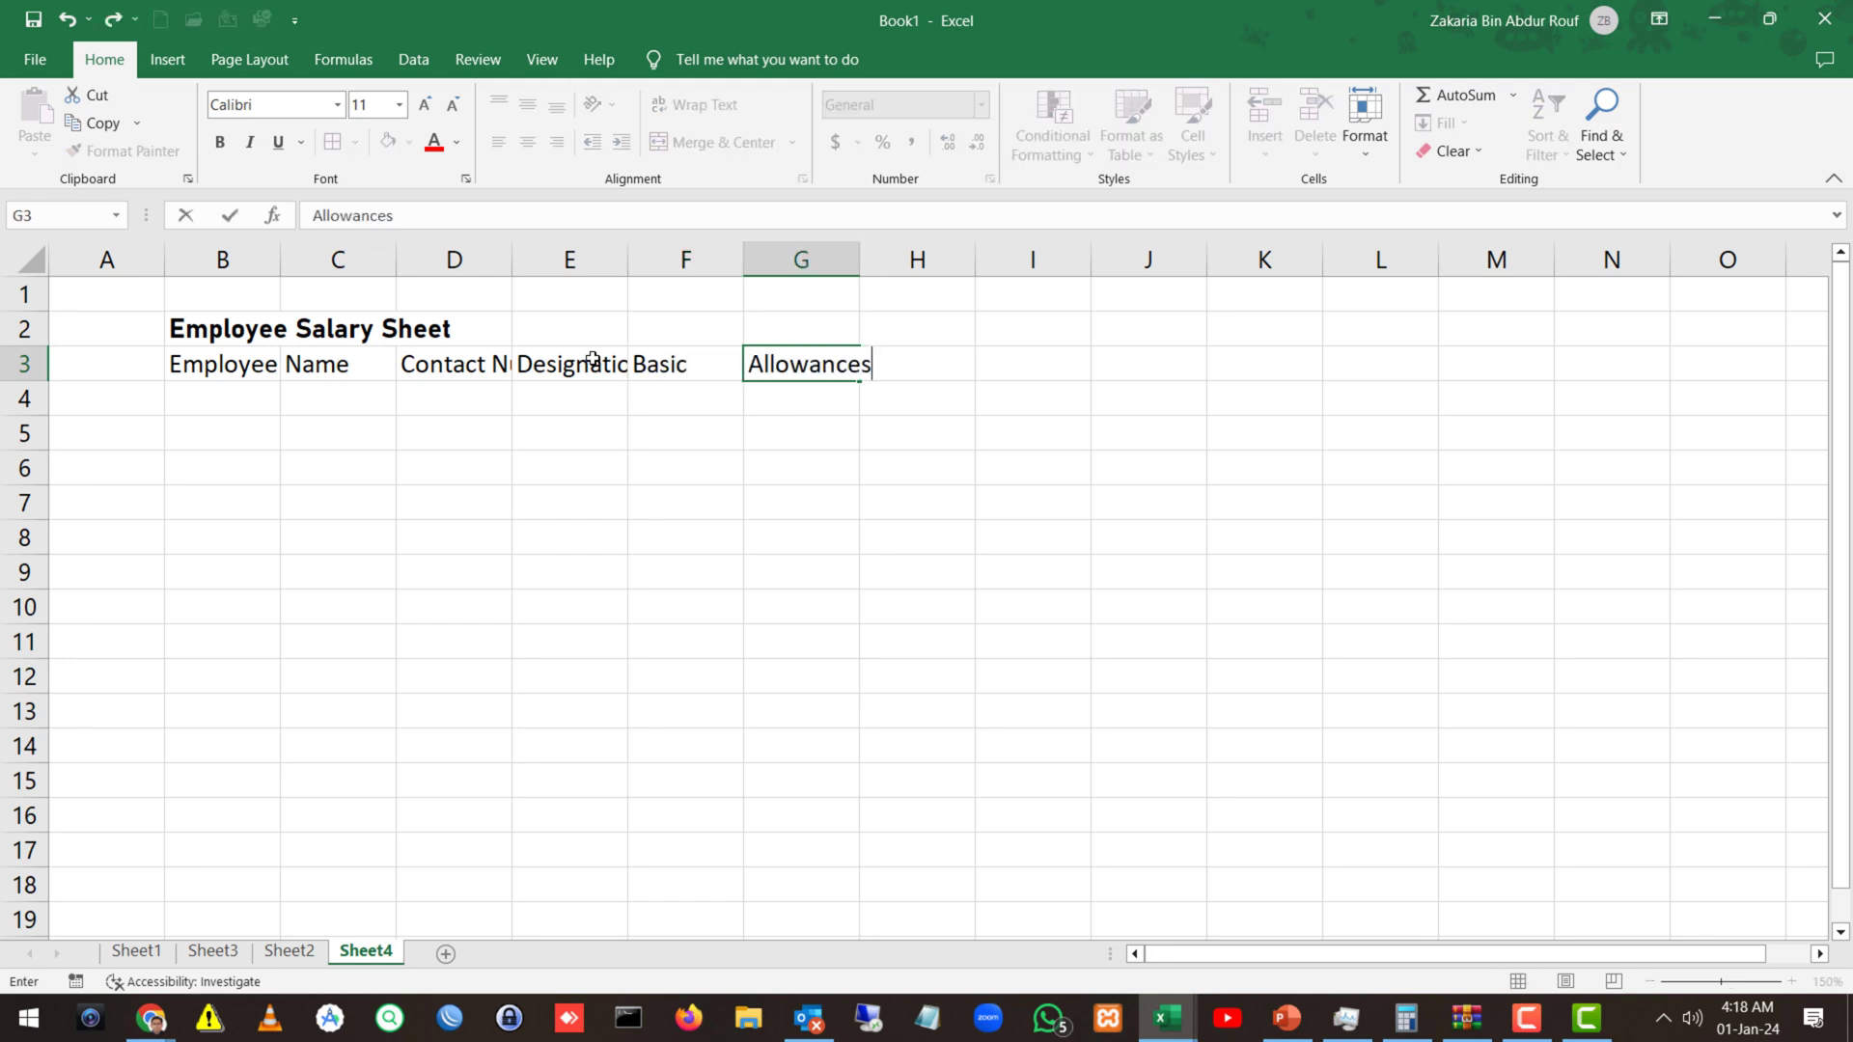
{"action": "key", "text": "Tab"}
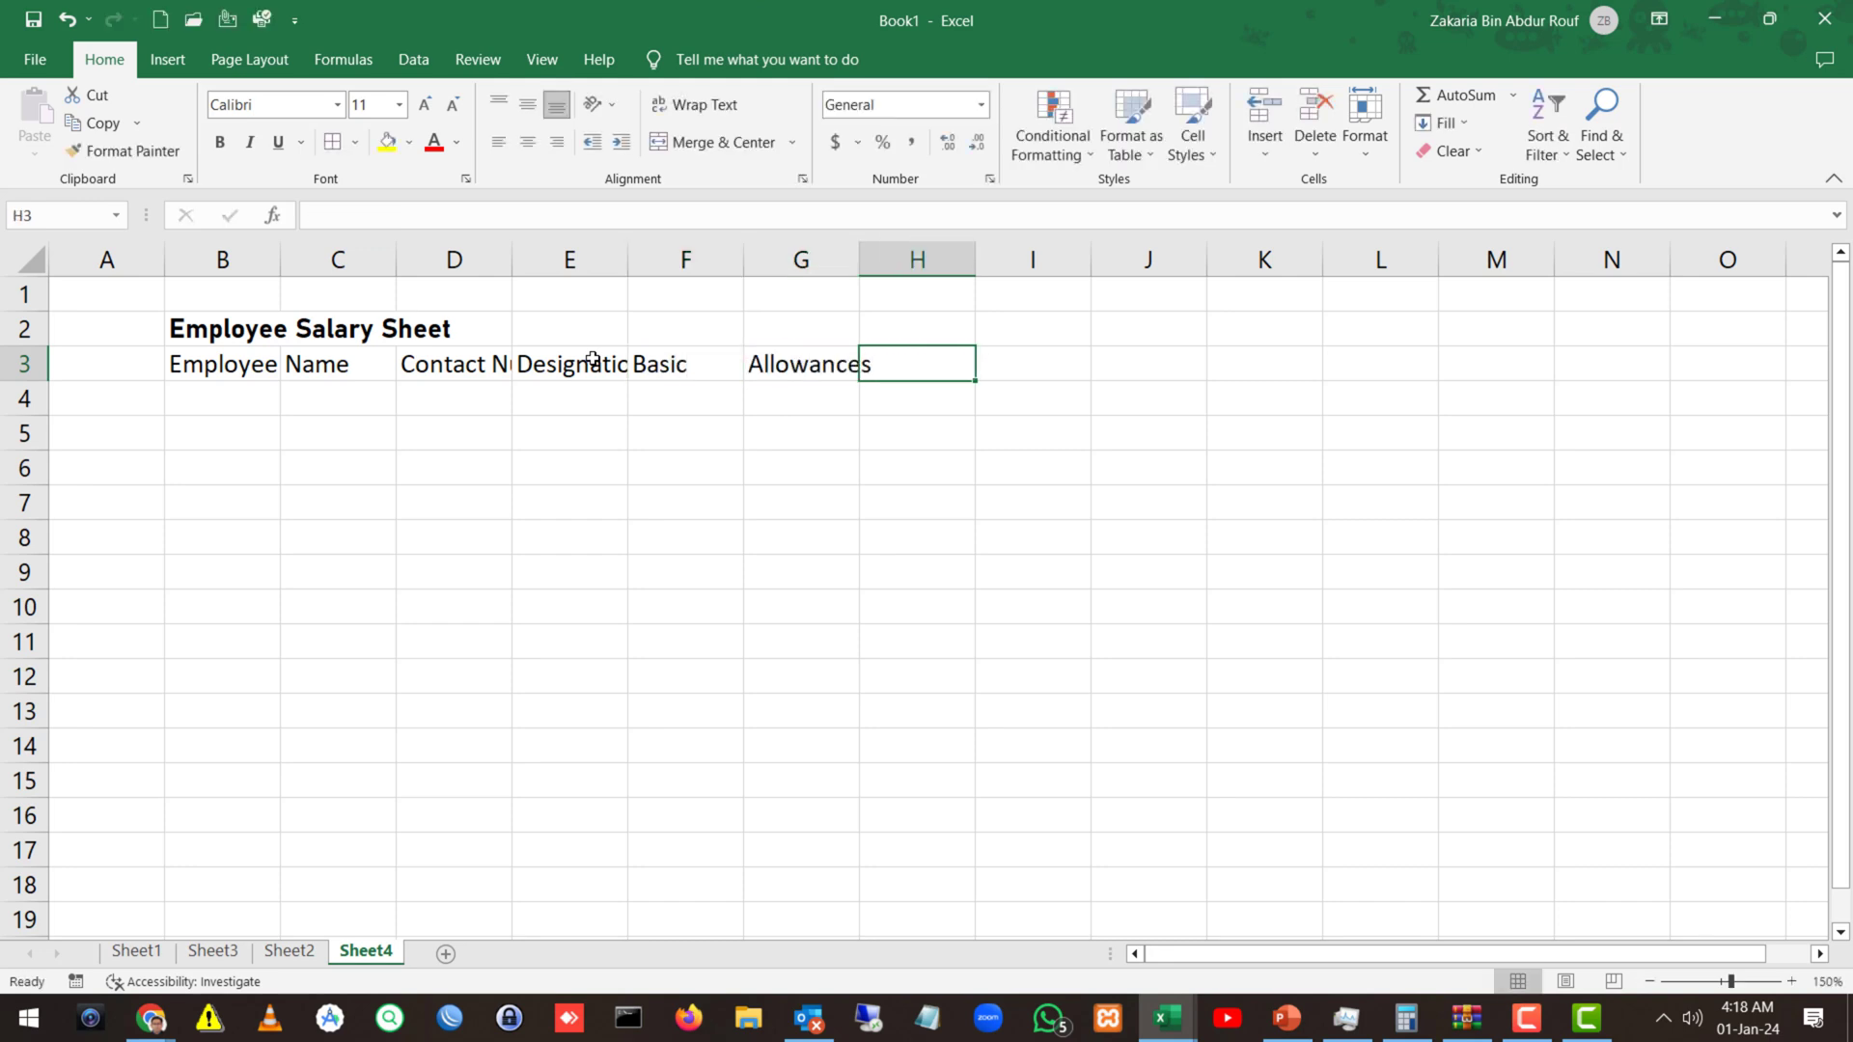
{"action": "type", "text": "Deductions"}
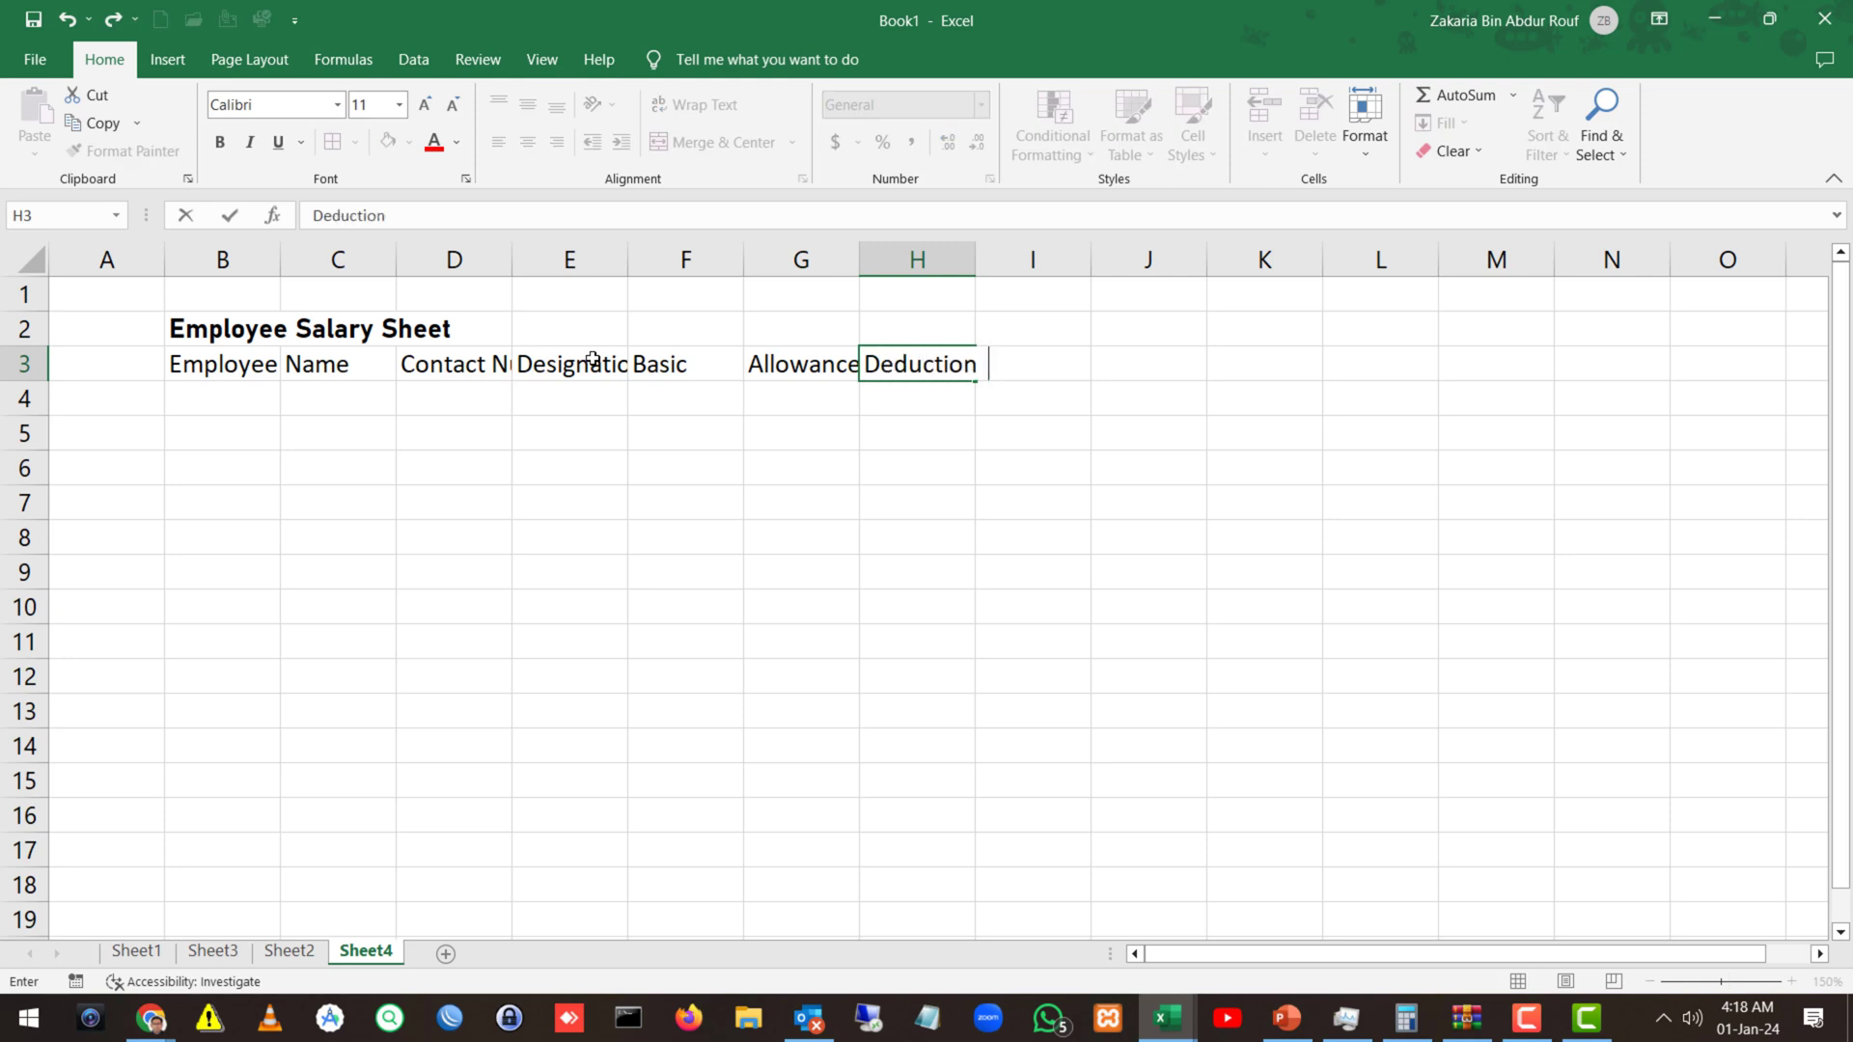
{"action": "key", "text": "Tab"}
{"action": "type", "text": "Net Salary"}
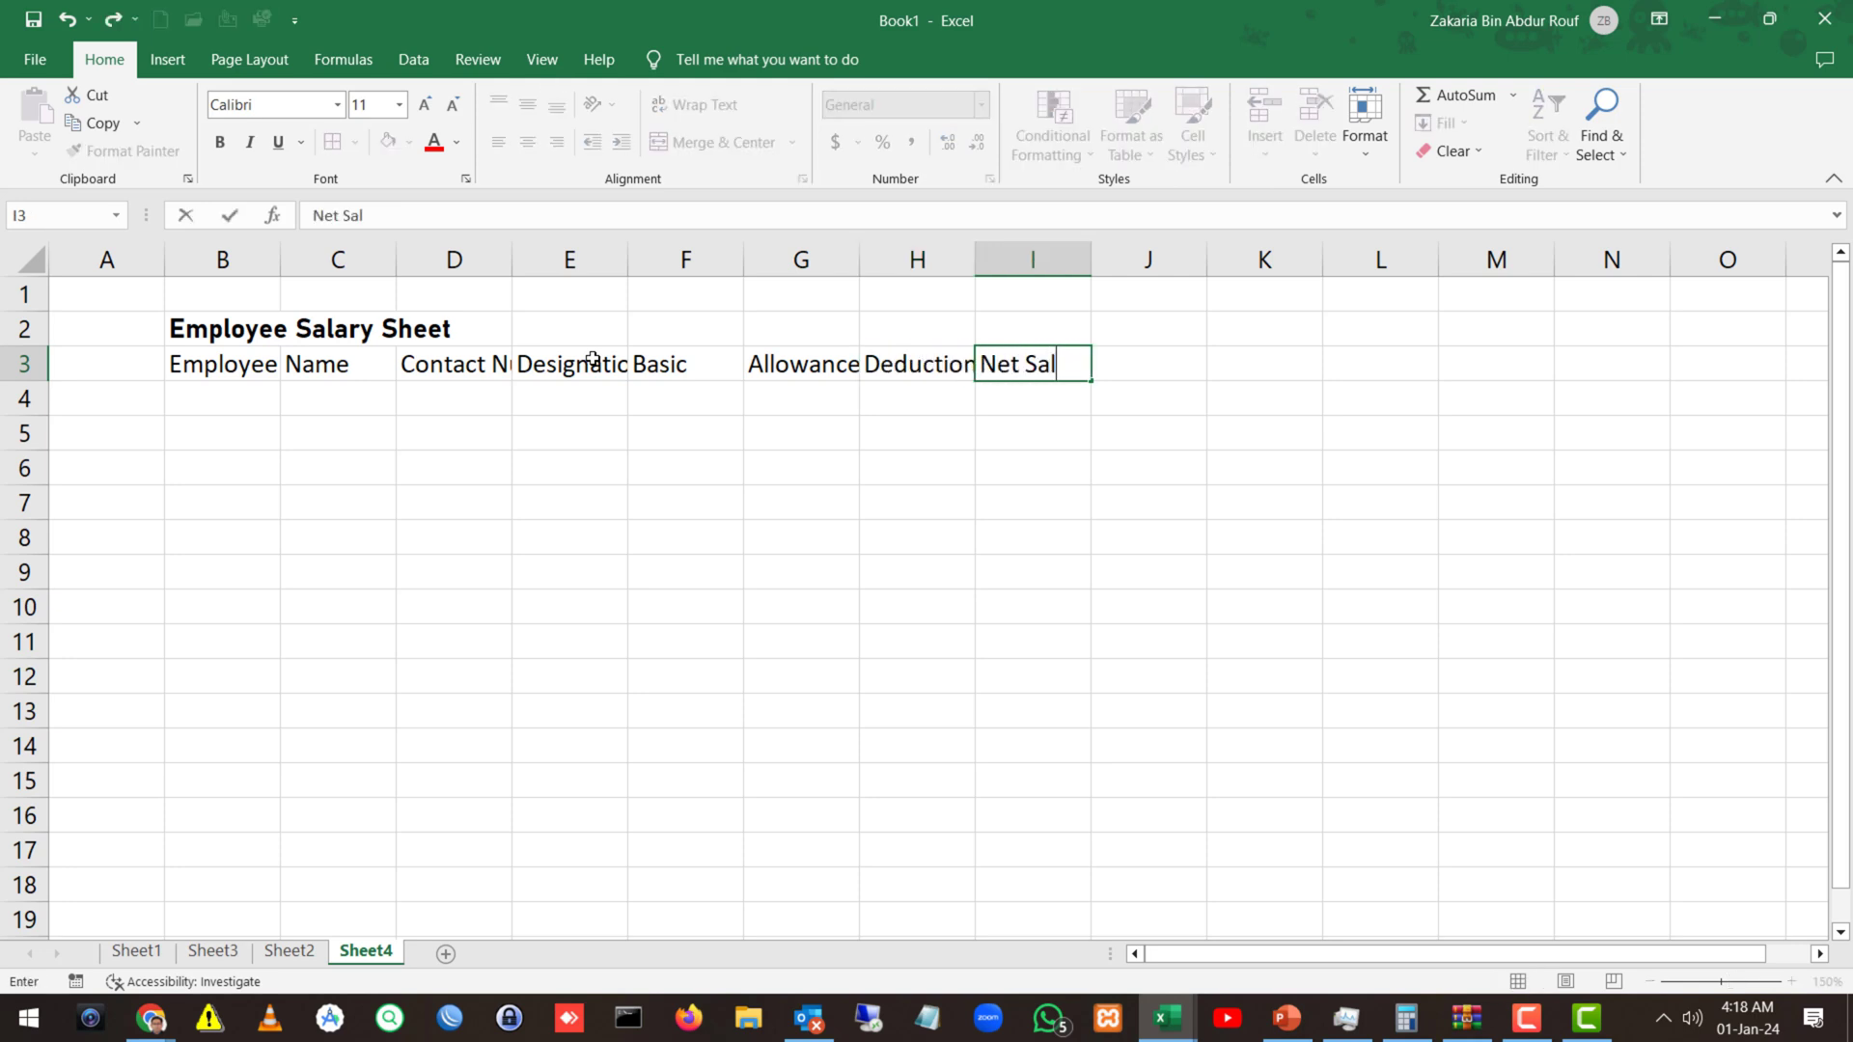
{"action": "key", "text": "Return"}
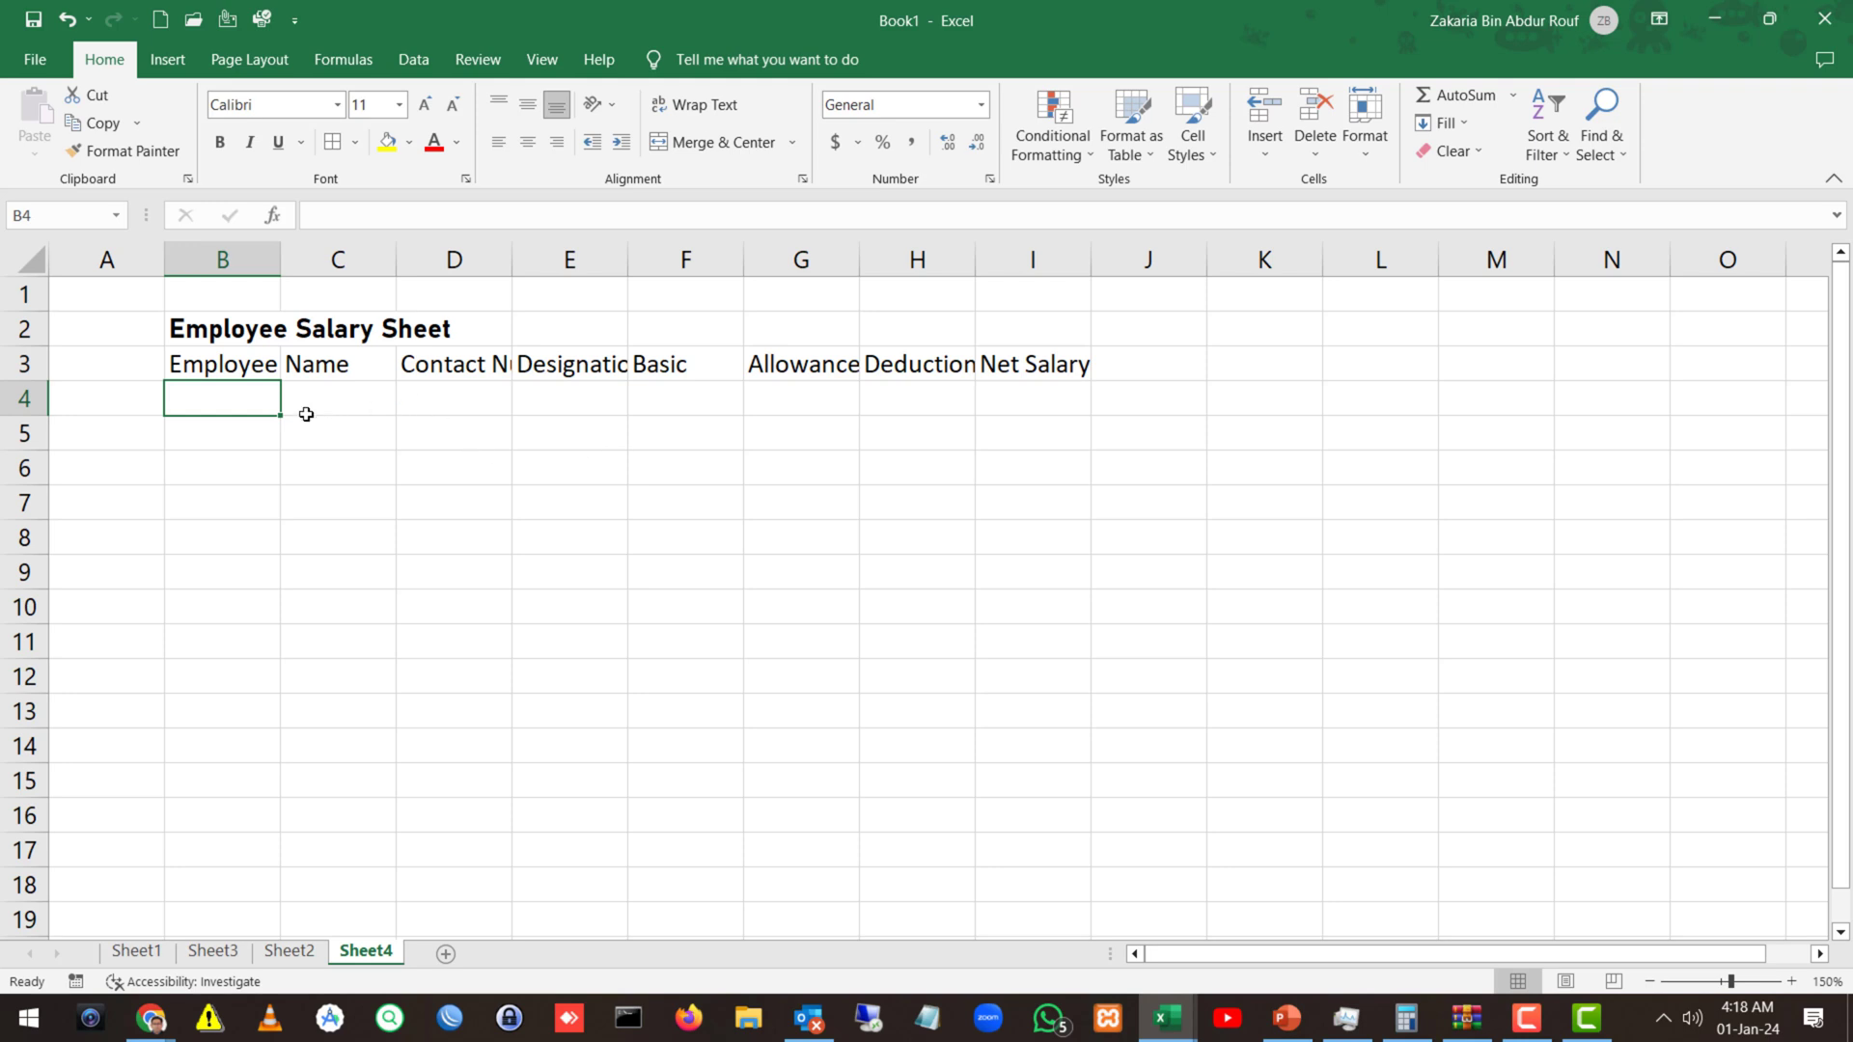
AutoFit columns B through I to their header text.
{"action": "left_click", "coordinate": [307, 412]}
{"action": "left_click_drag", "start_coordinate": [235, 252], "coordinate": [1032, 256]}
{"action": "double_click", "coordinate": [1087, 252]}
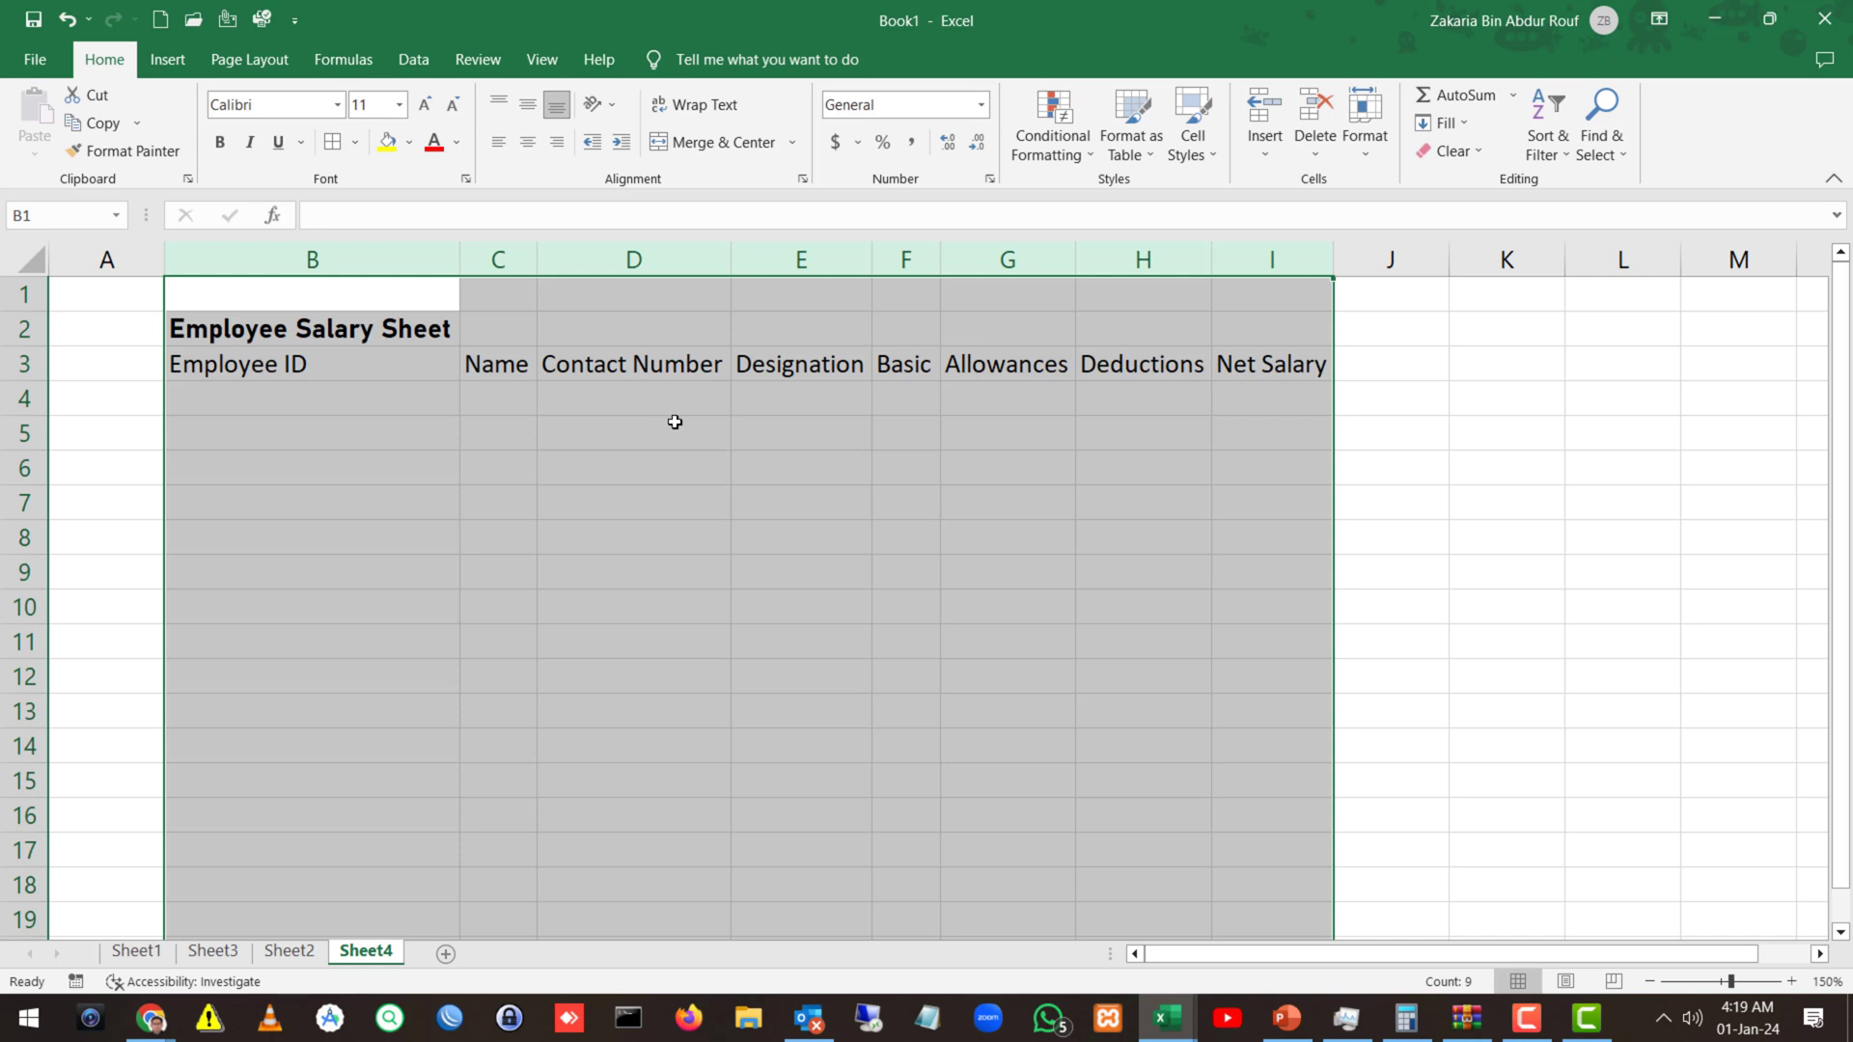
{"action": "left_click", "coordinate": [448, 348]}
Merge and centre the title across B2:I2, then refit column B to Employee ID.
{"action": "left_click_drag", "start_coordinate": [341, 331], "coordinate": [1230, 334]}
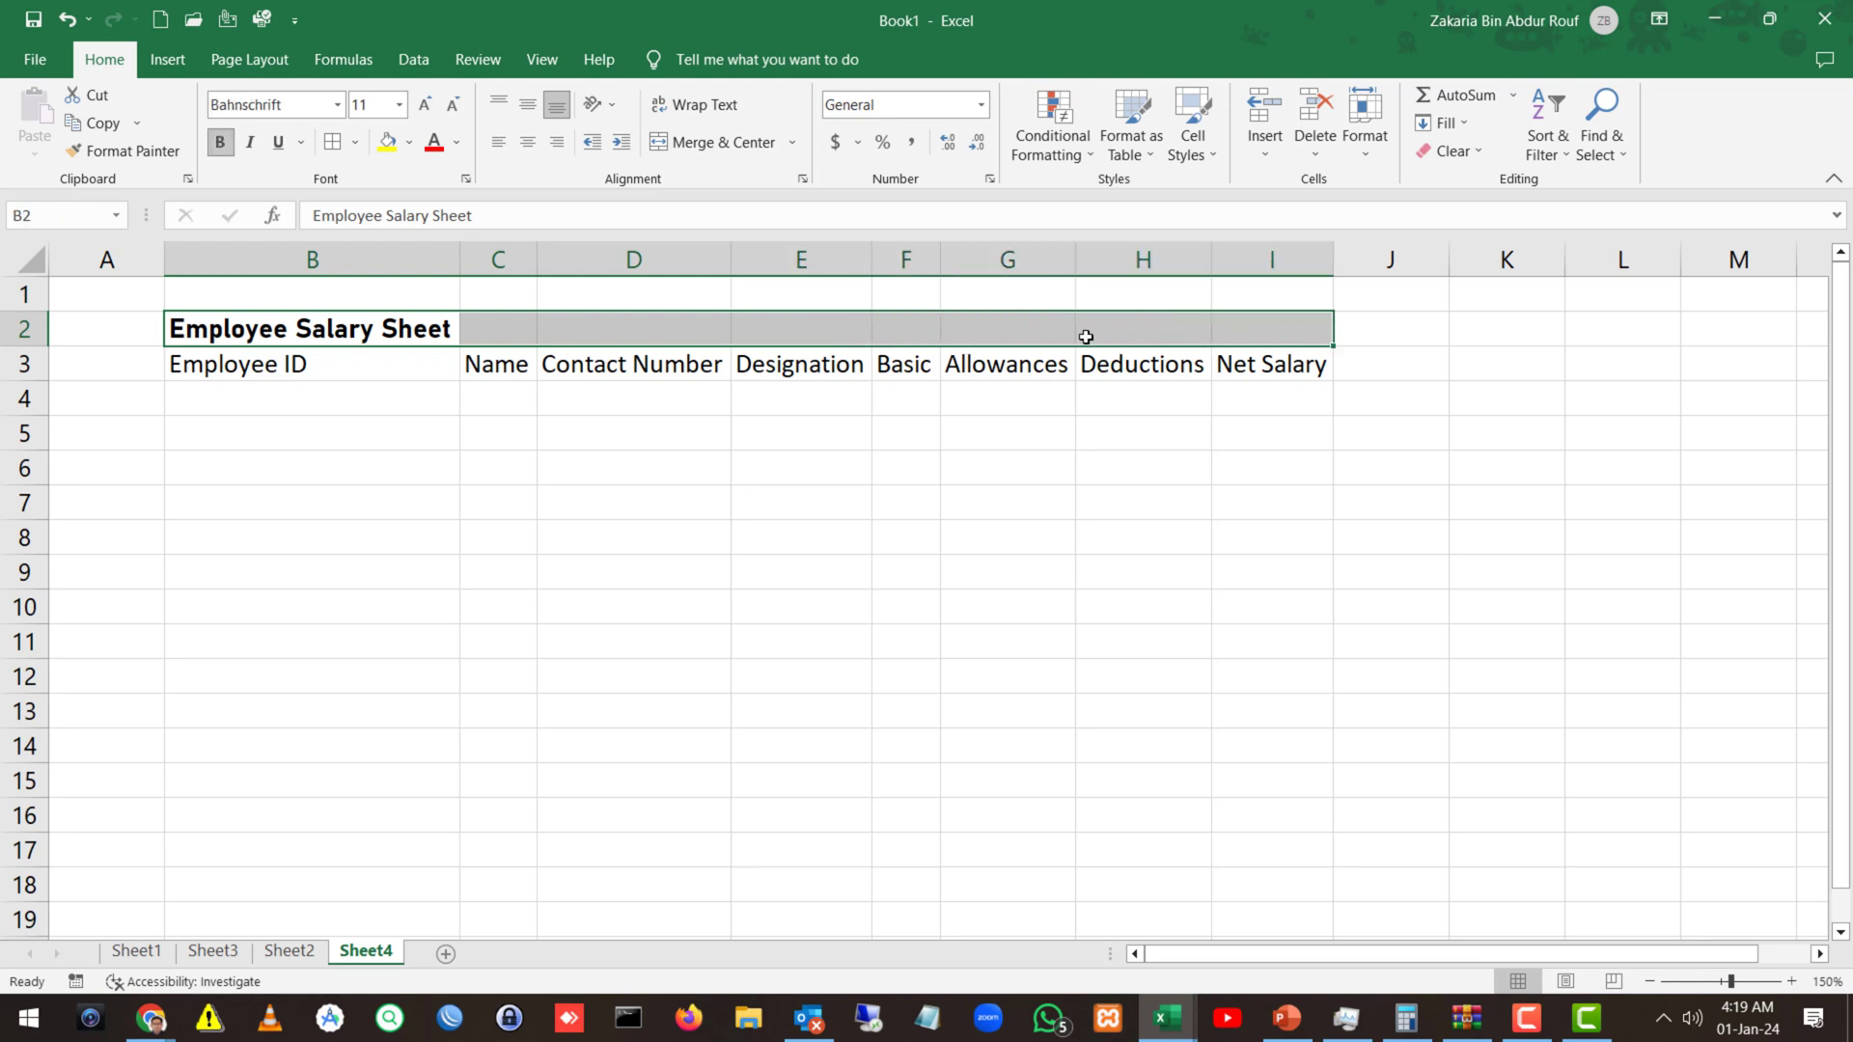
{"action": "left_click", "coordinate": [692, 145]}
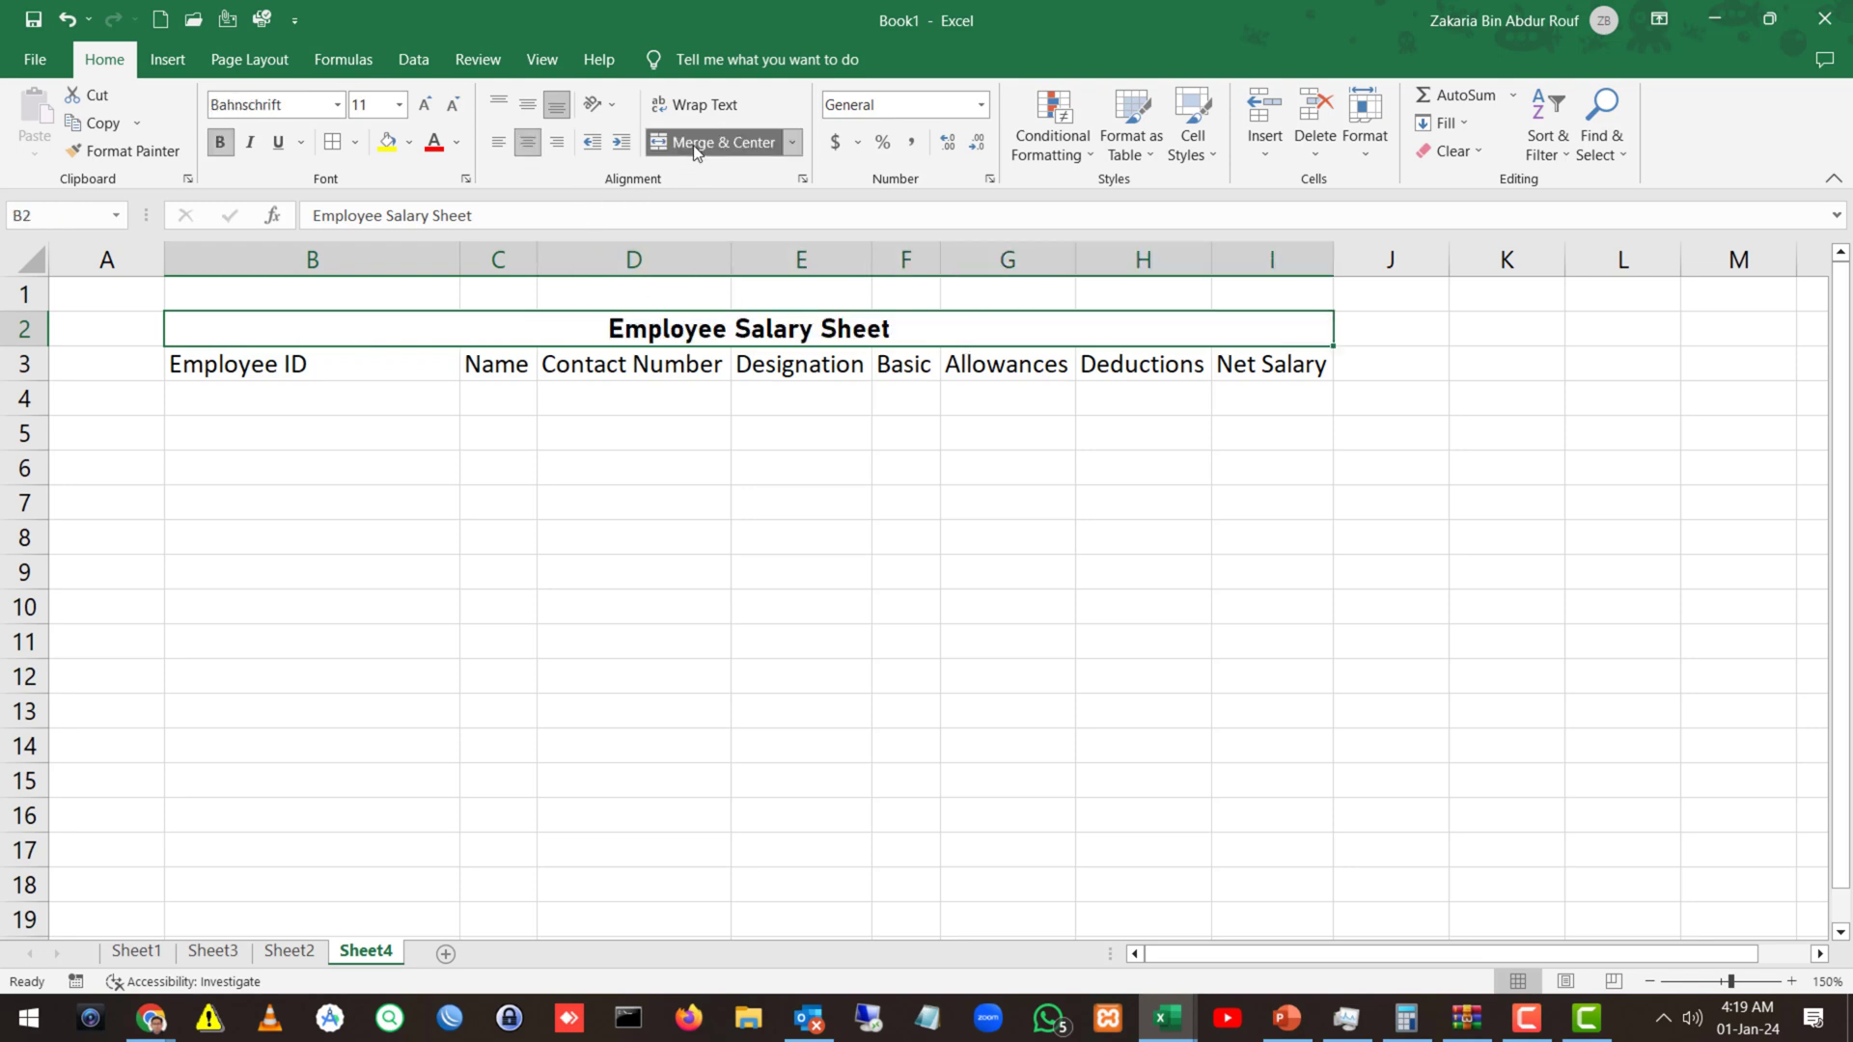
{"action": "left_click", "coordinate": [315, 434]}
{"action": "left_click_drag", "start_coordinate": [240, 261], "coordinate": [1245, 299]}
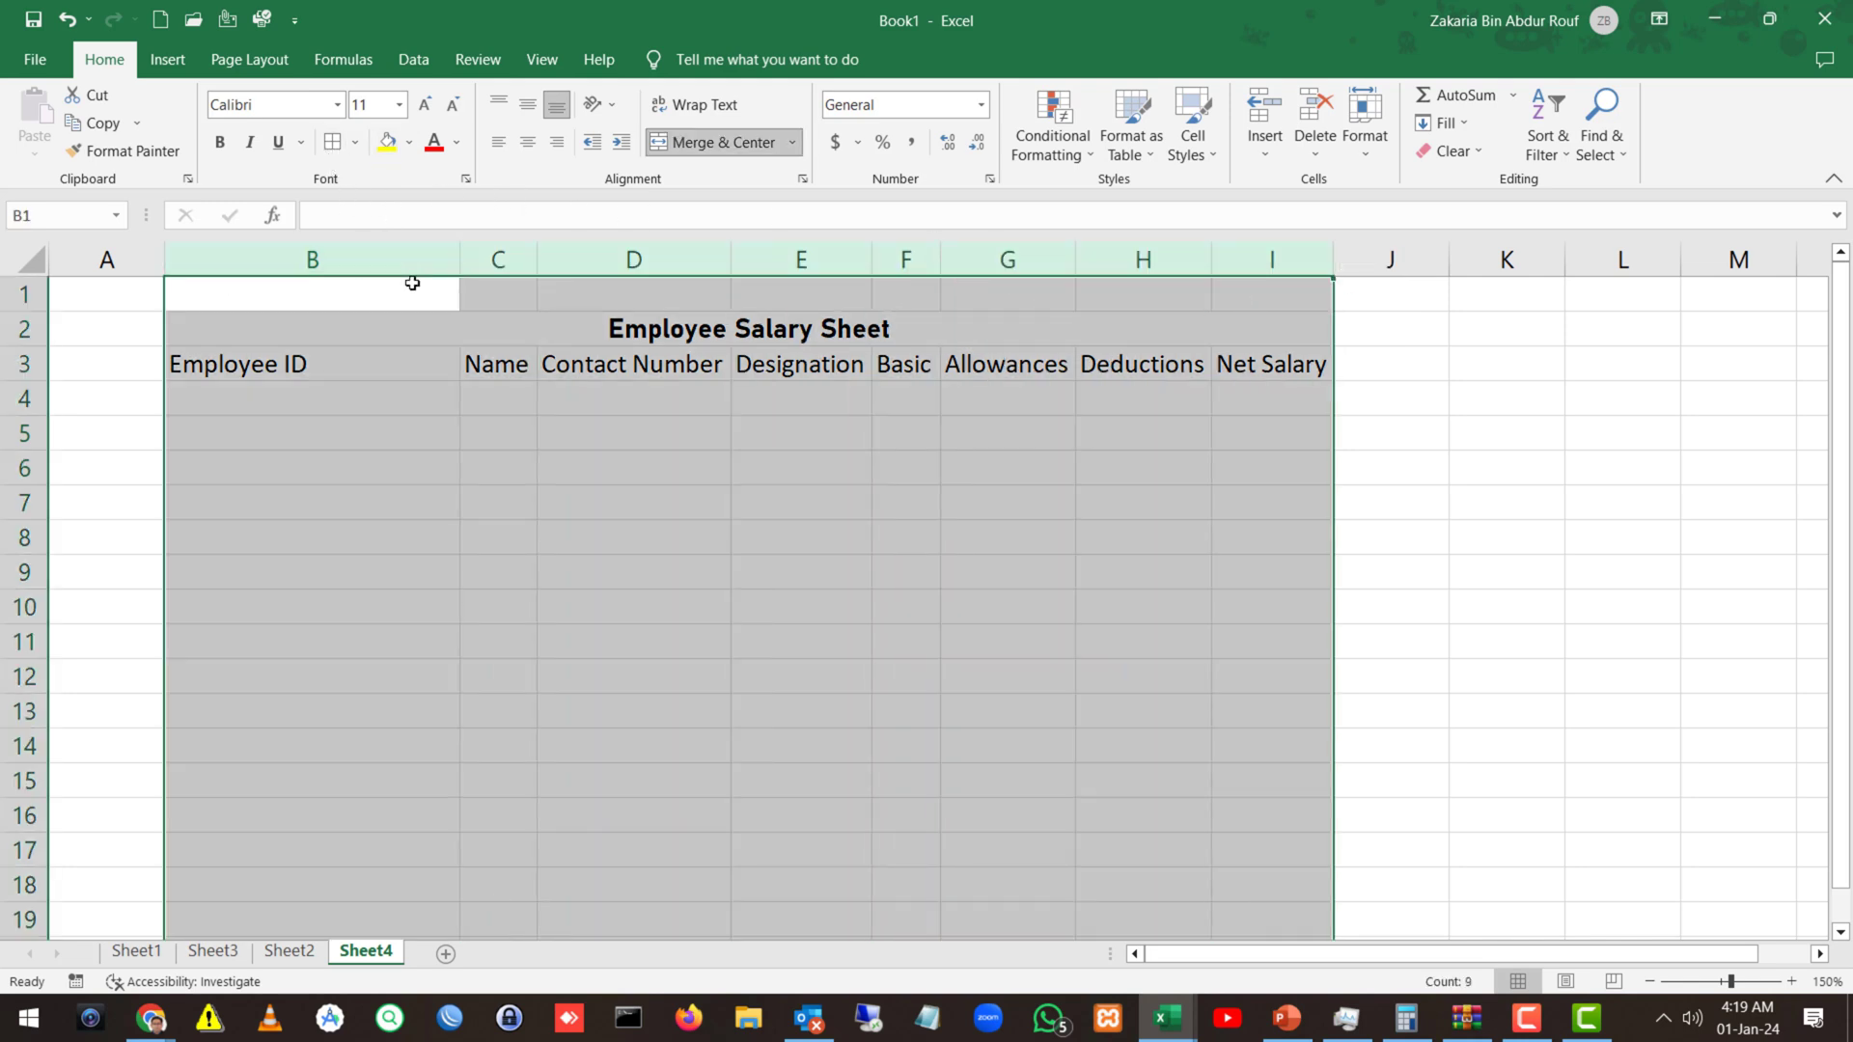
{"action": "double_click", "coordinate": [460, 264]}
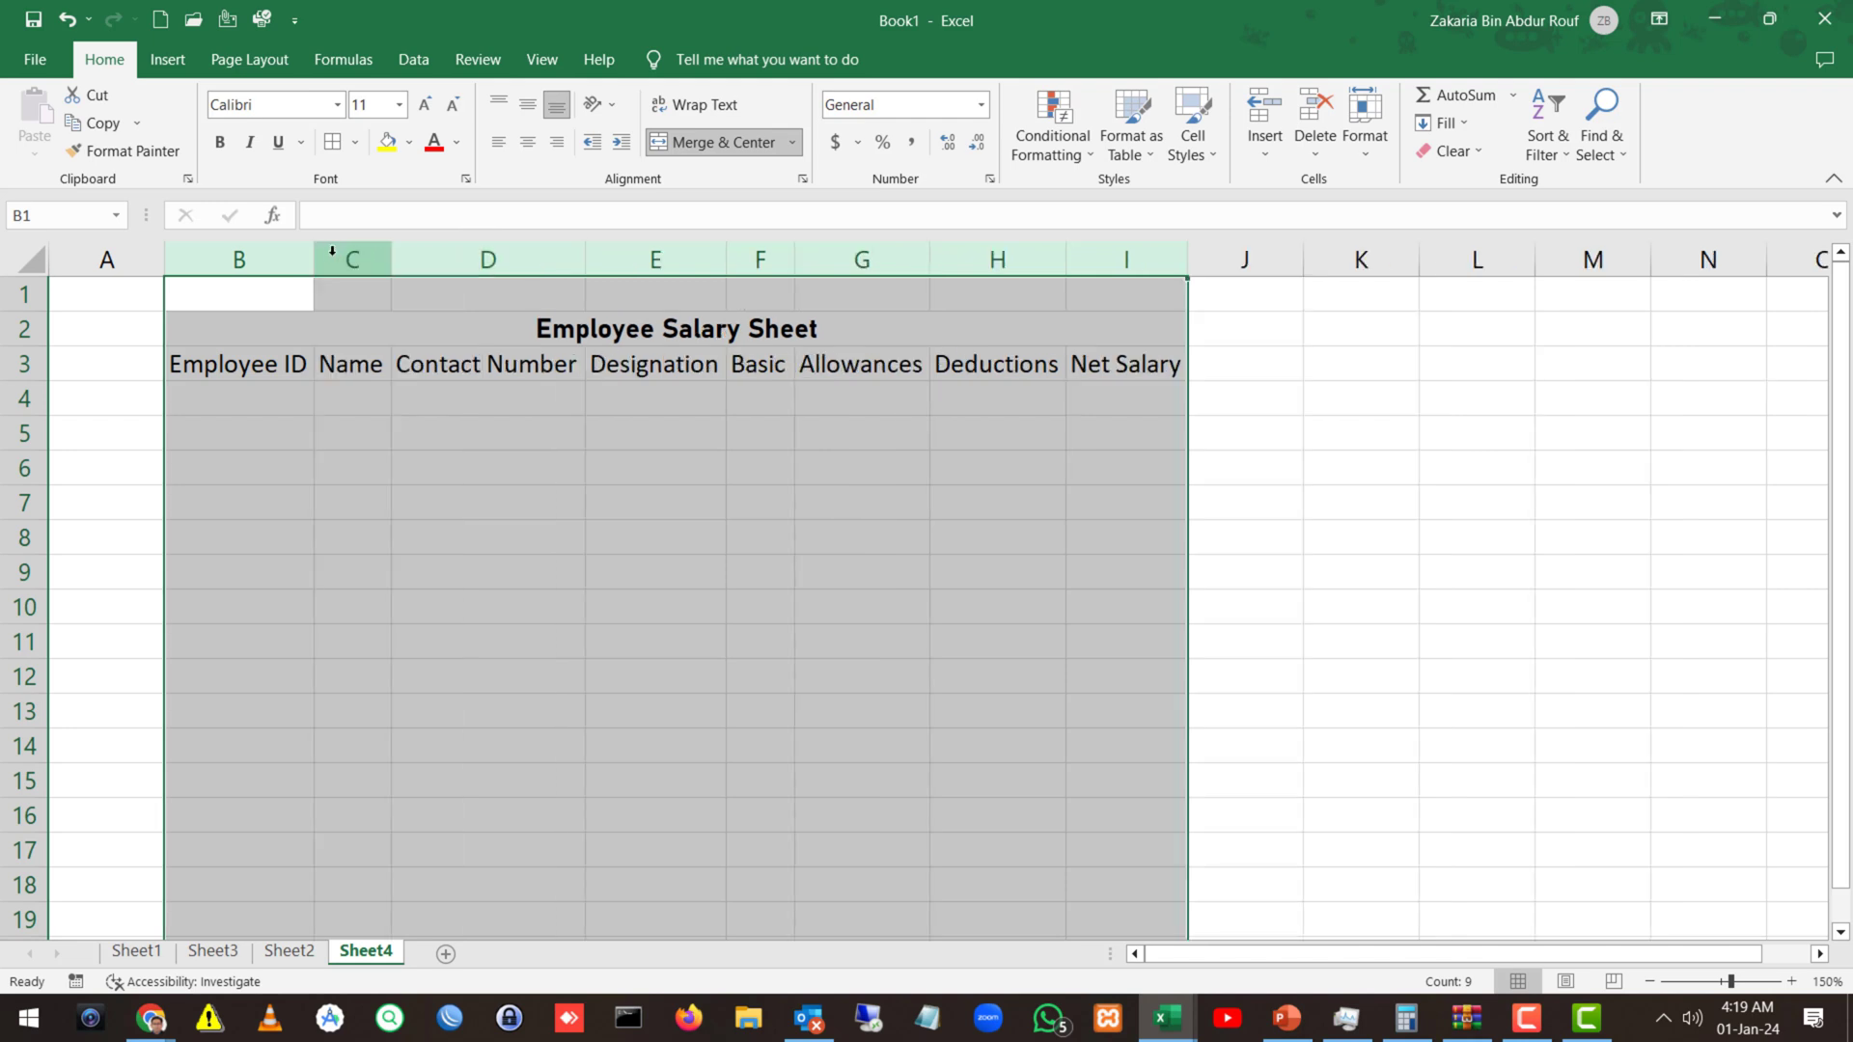
Apply All Borders to every cell of the table range B2:I11.
{"action": "left_click", "coordinate": [352, 489]}
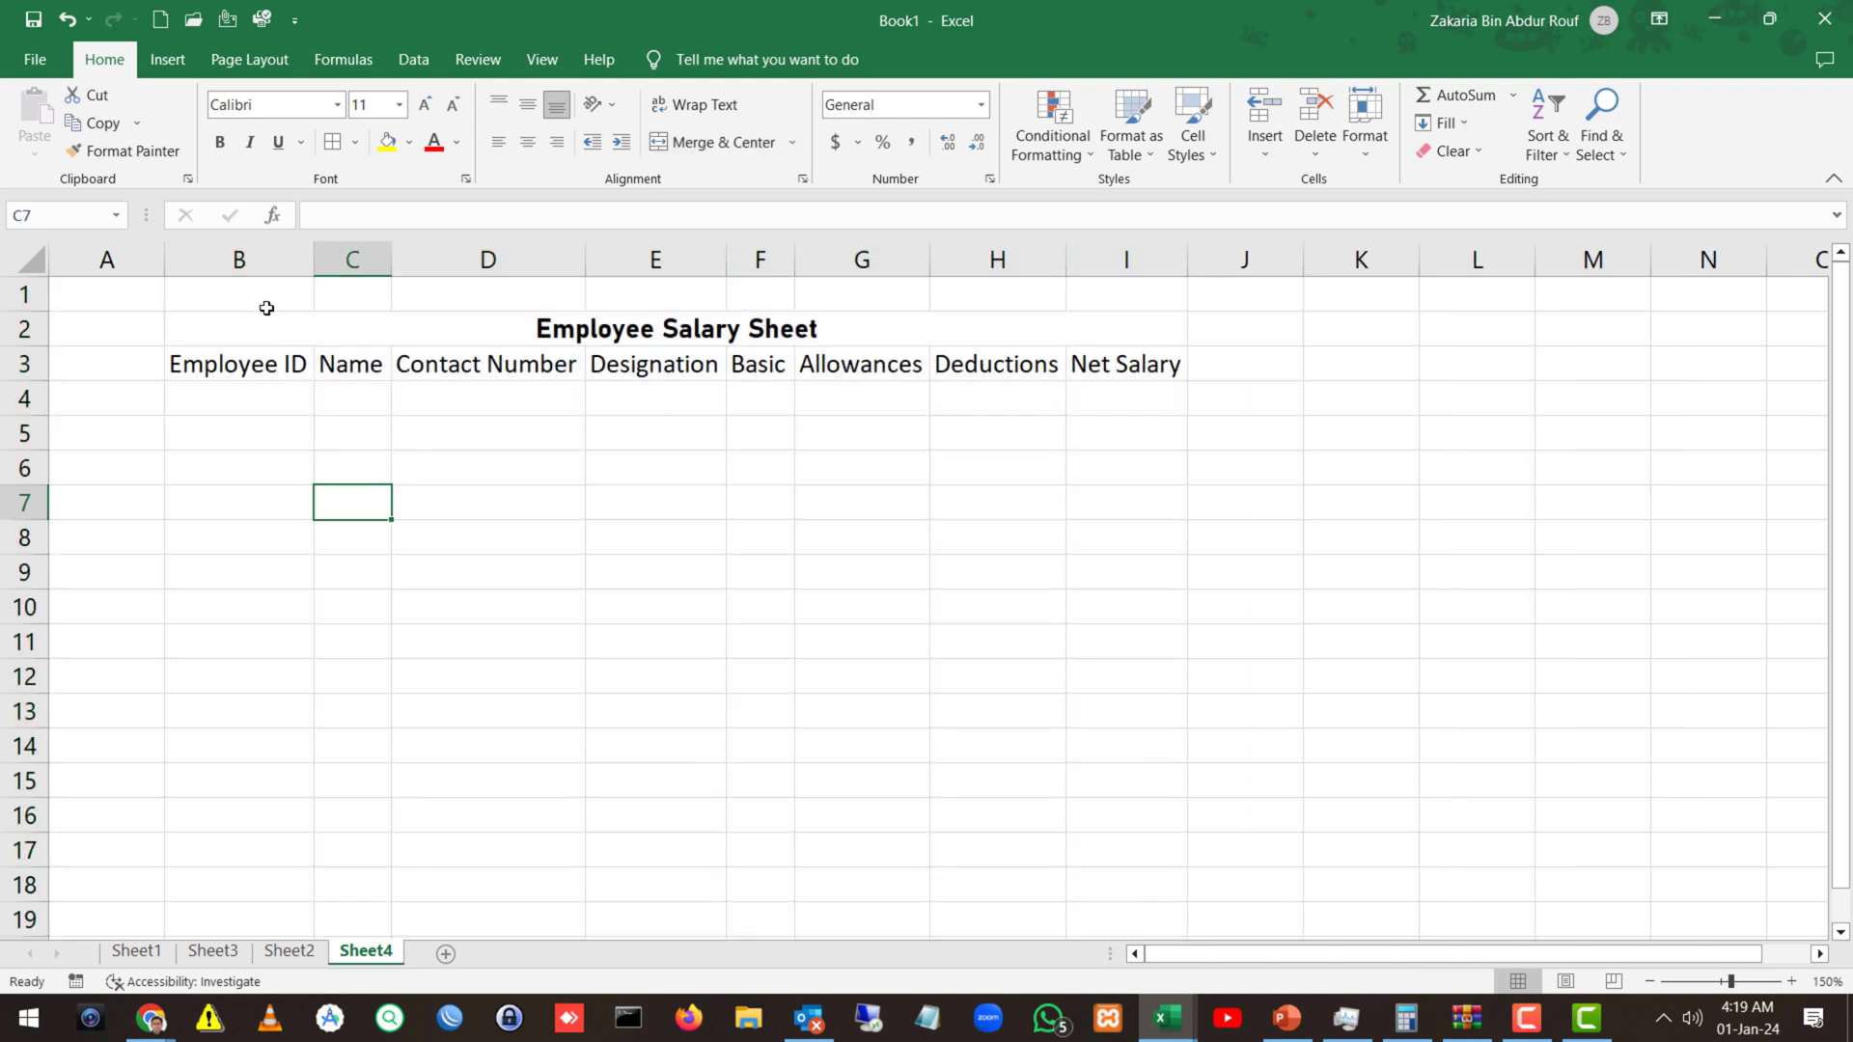
{"action": "left_click_drag", "start_coordinate": [266, 308], "coordinate": [645, 472]}
{"action": "left_click", "coordinate": [483, 372]}
{"action": "left_click_drag", "start_coordinate": [281, 339], "coordinate": [747, 641]}
{"action": "left_click", "coordinate": [332, 143]}
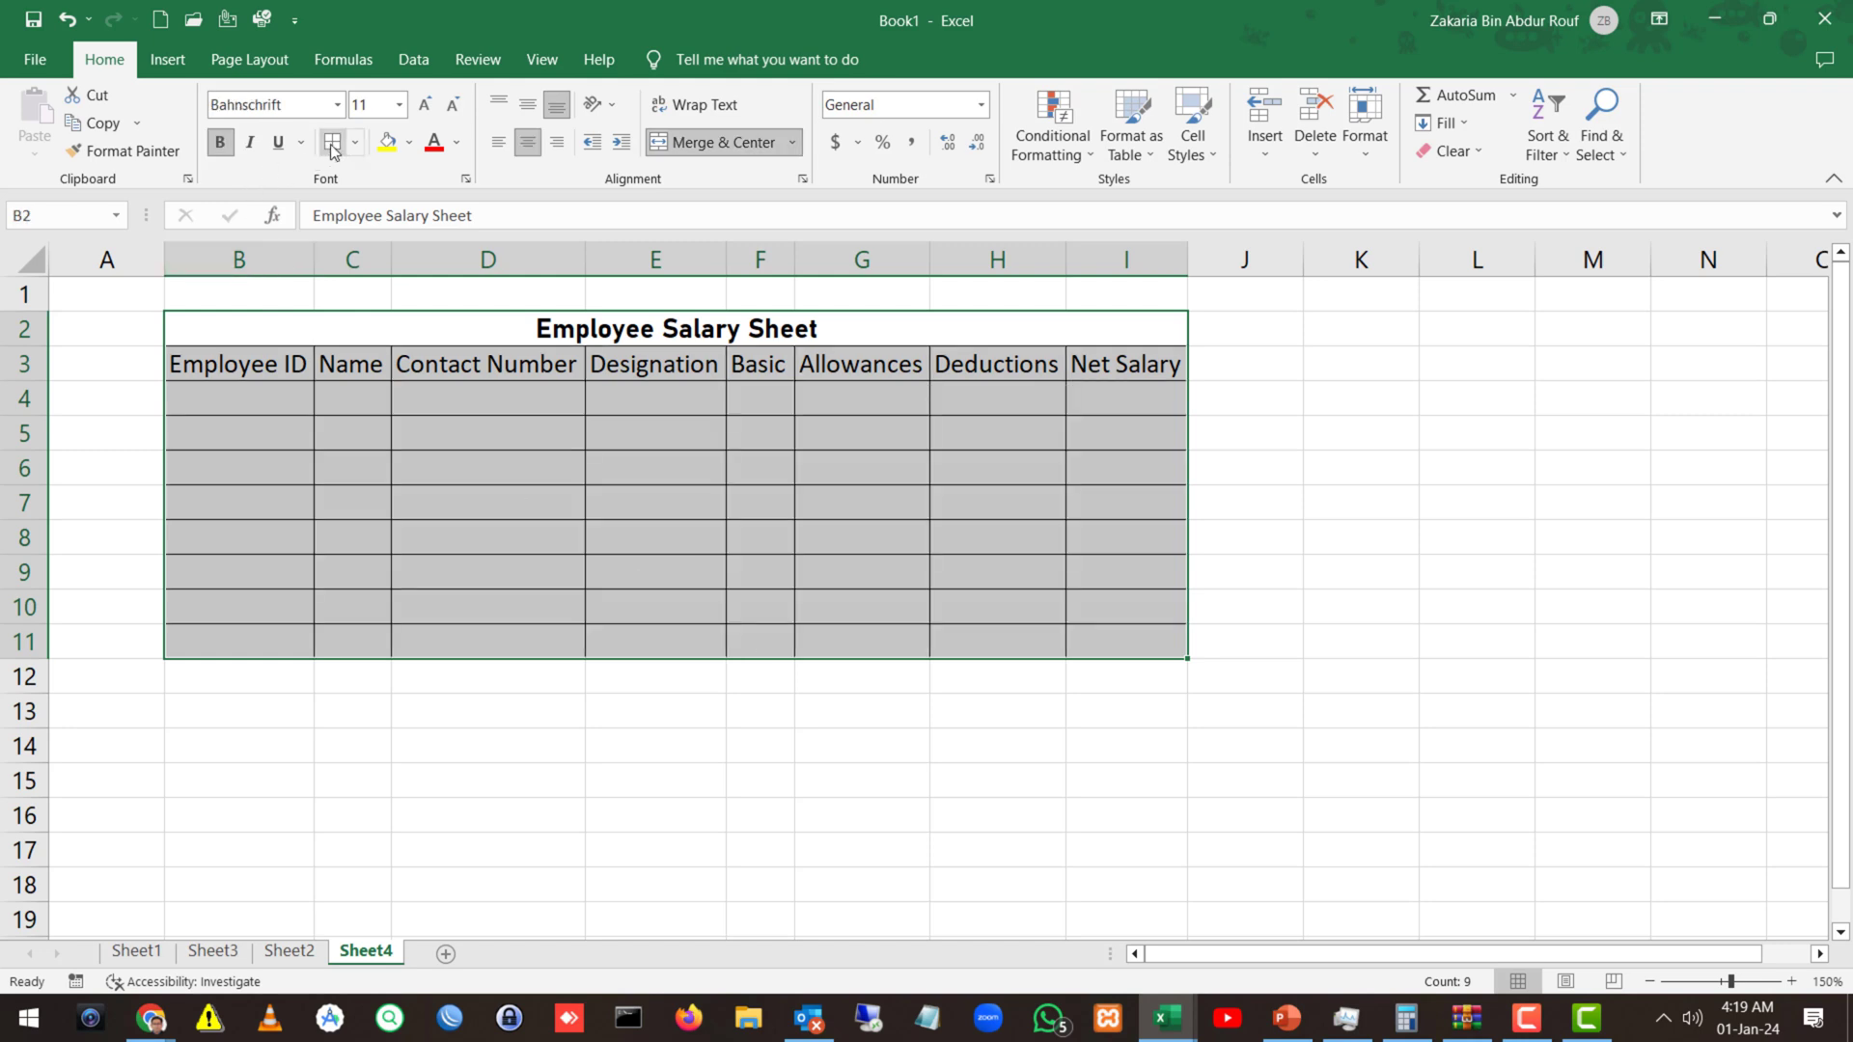
{"action": "left_click", "coordinate": [575, 504]}
{"action": "left_click", "coordinate": [355, 471]}
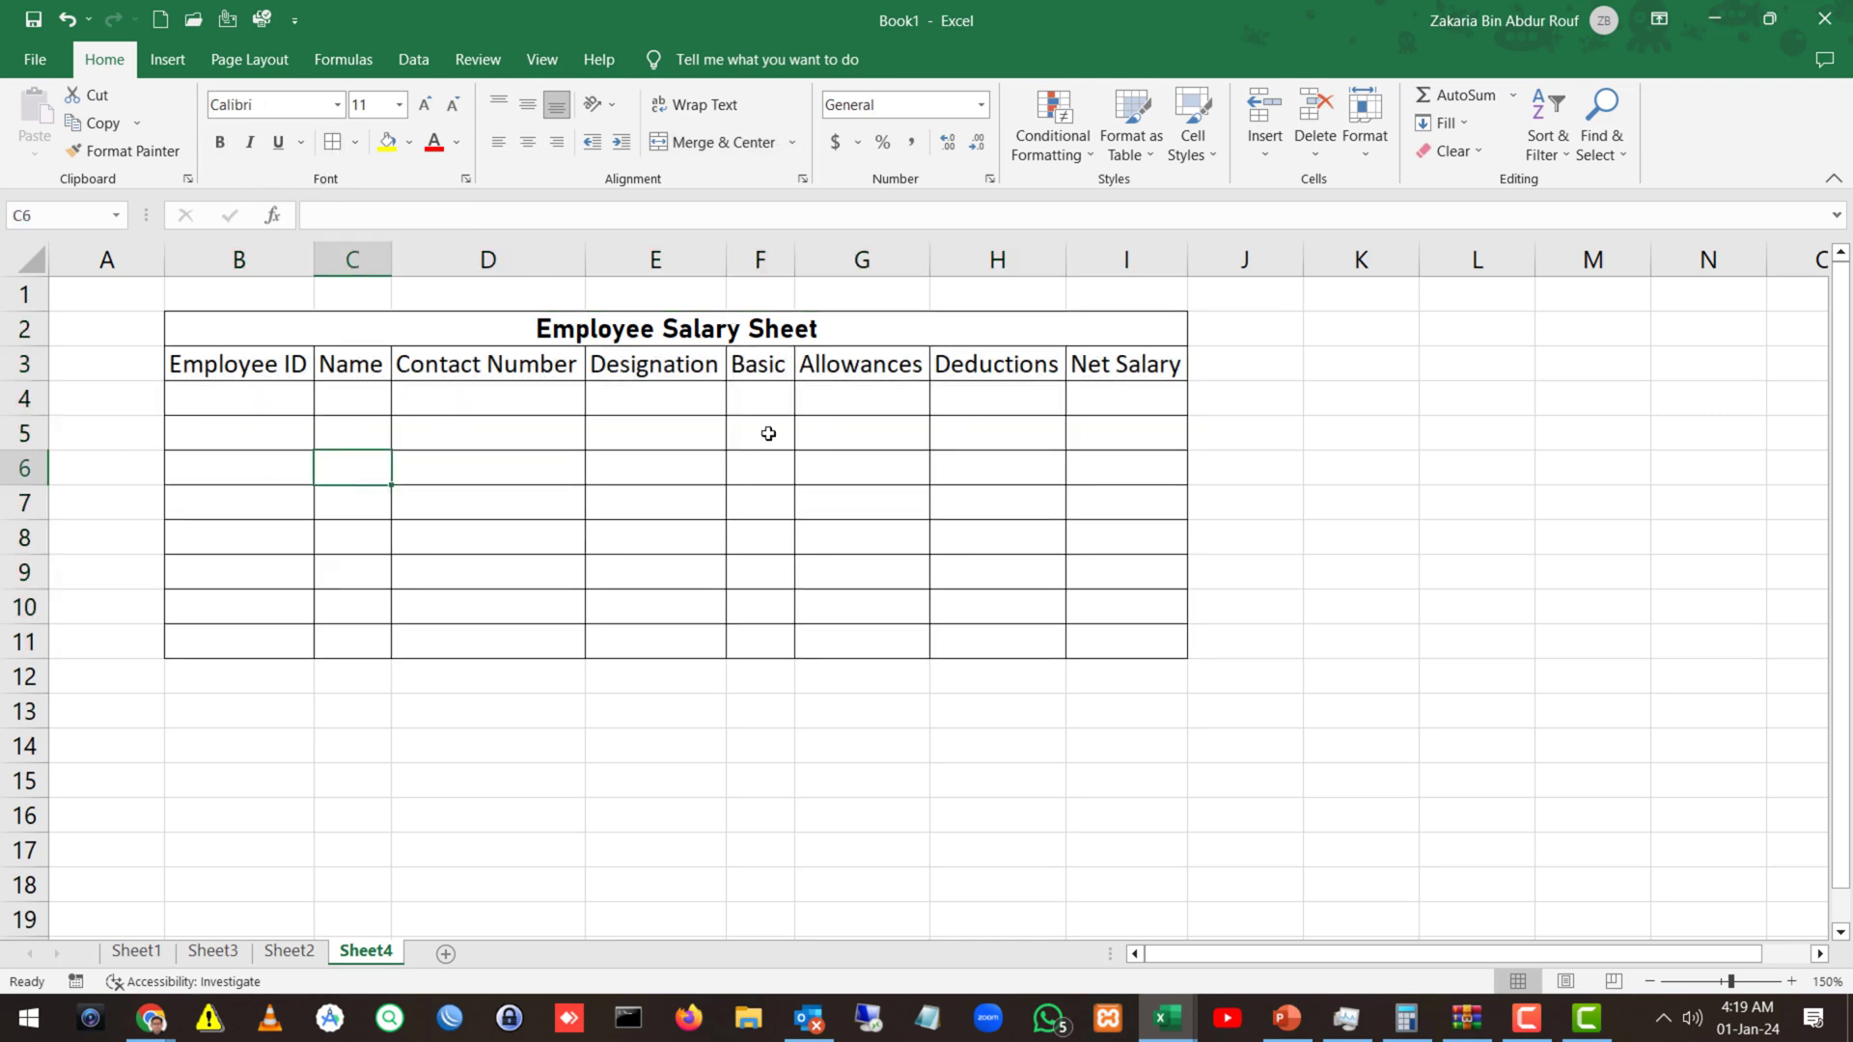
{"action": "left_click", "coordinate": [214, 401]}
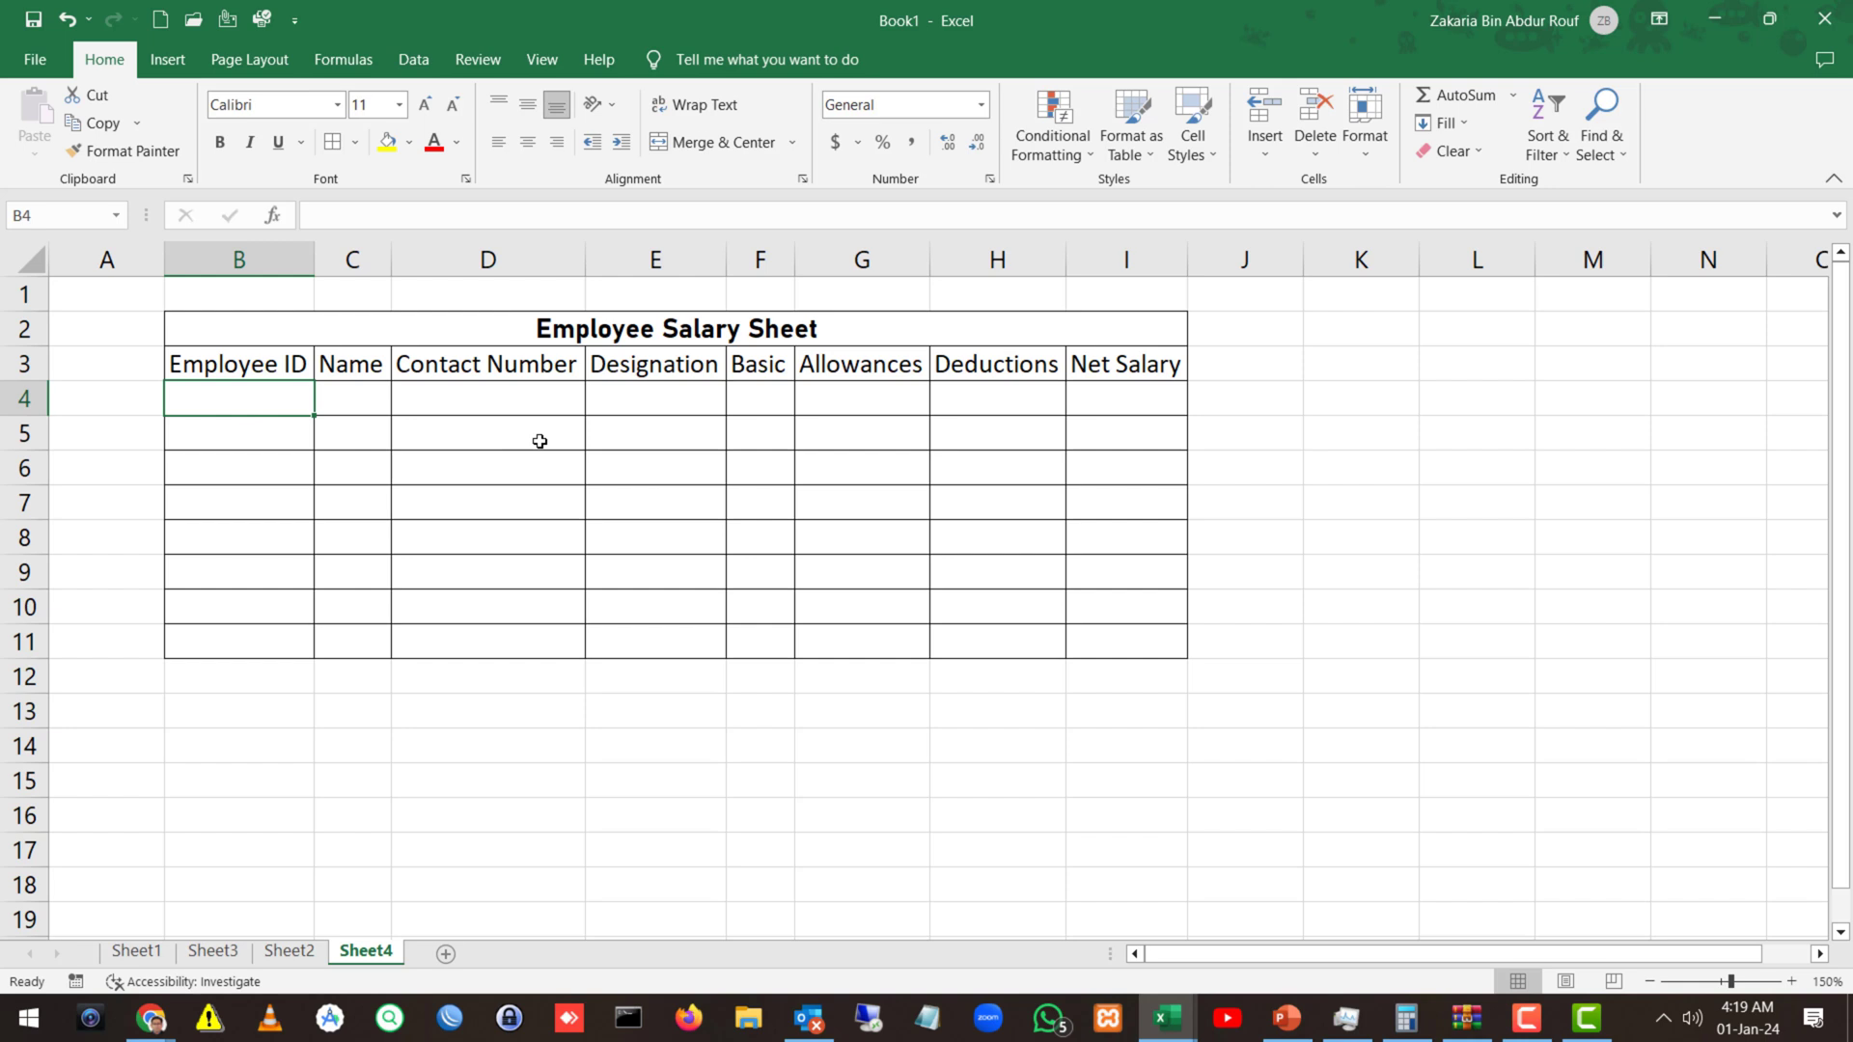
Format B4 as Text and re-enter the employee ID as 001.
{"action": "type", "text": "0"}
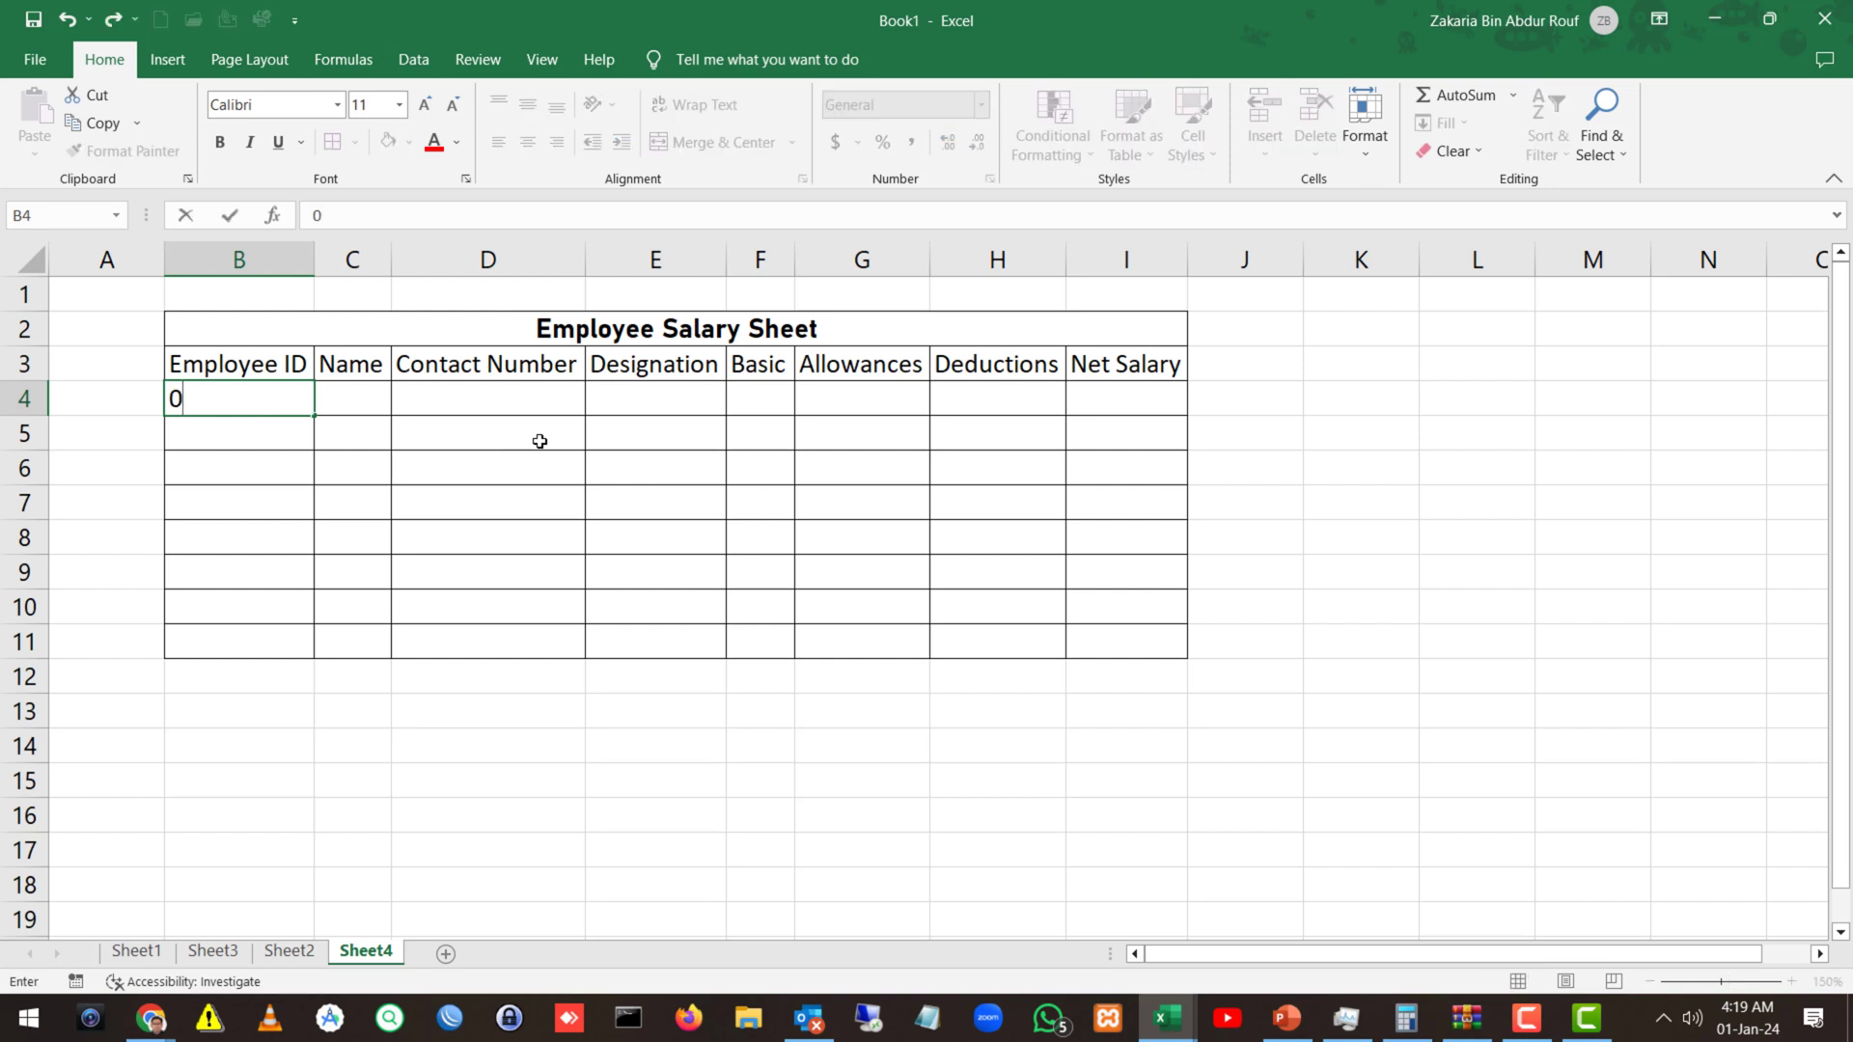
{"action": "type", "text": "01"}
{"action": "key", "text": "Tab"}
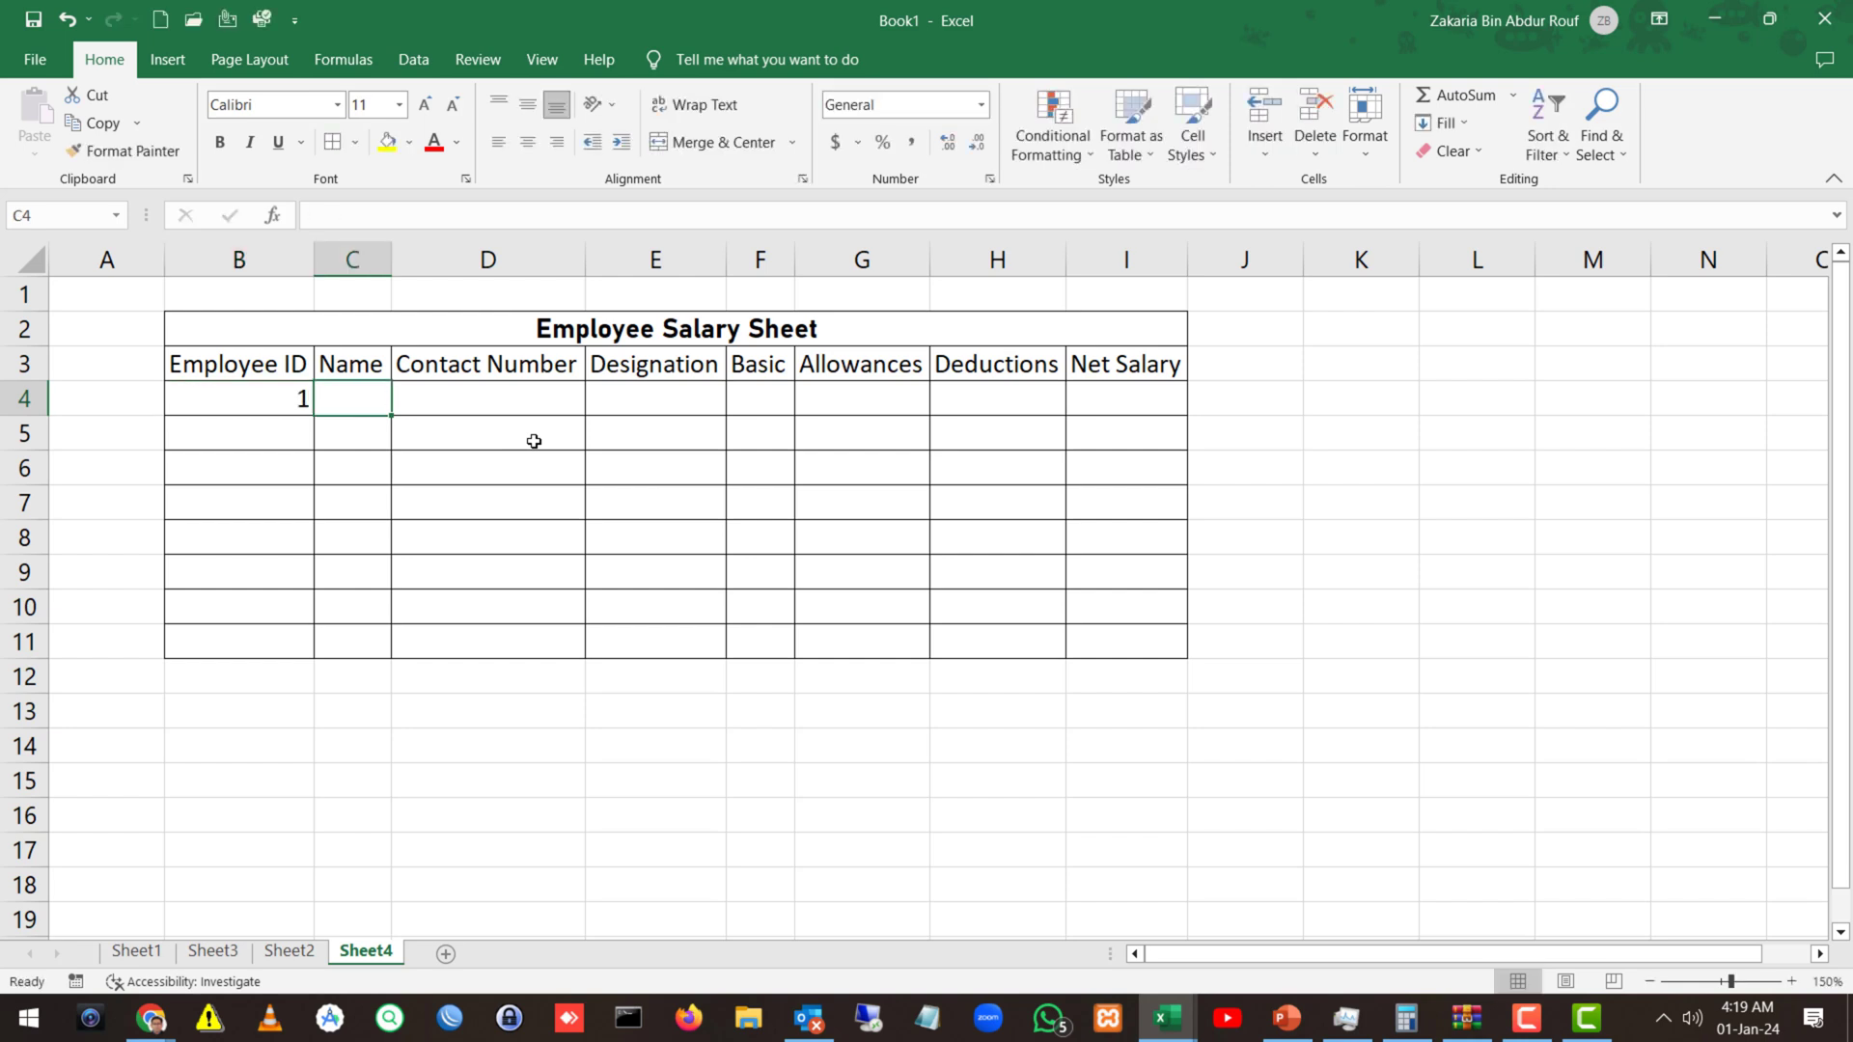
{"action": "left_click", "coordinate": [245, 396]}
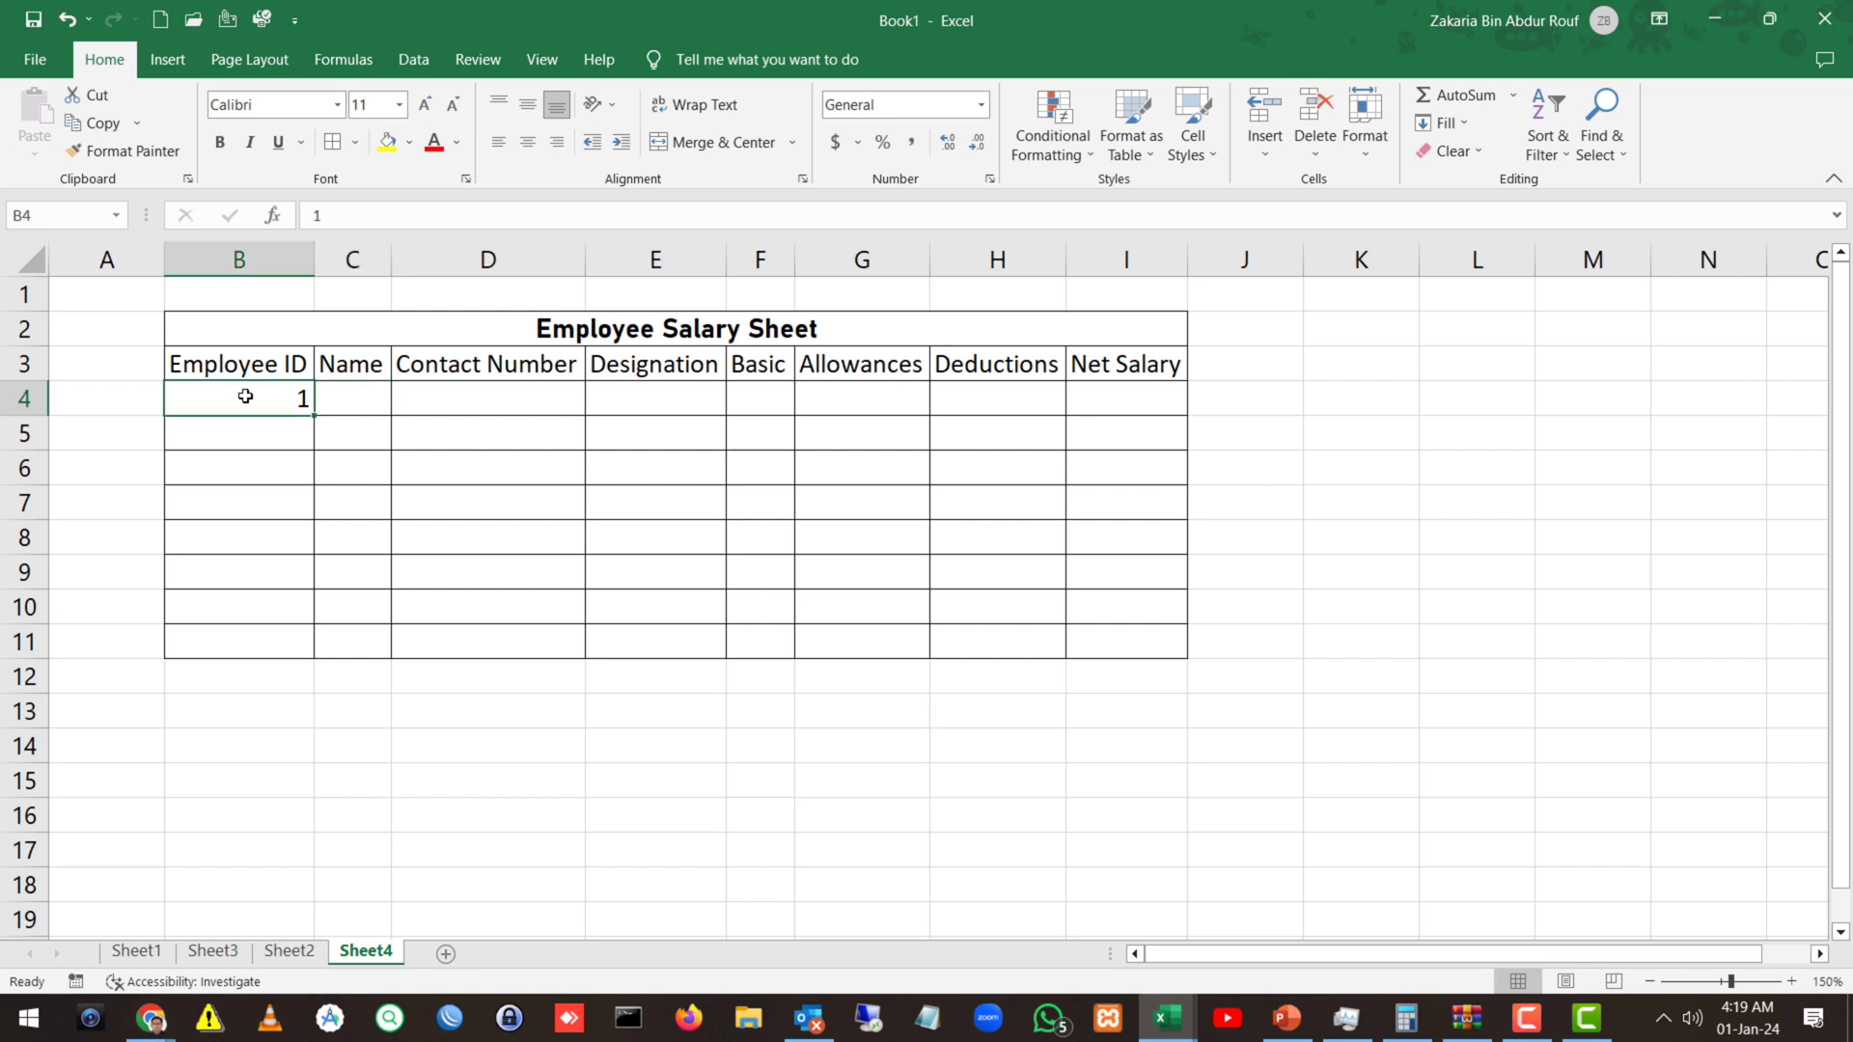
{"action": "key", "text": "F9"}
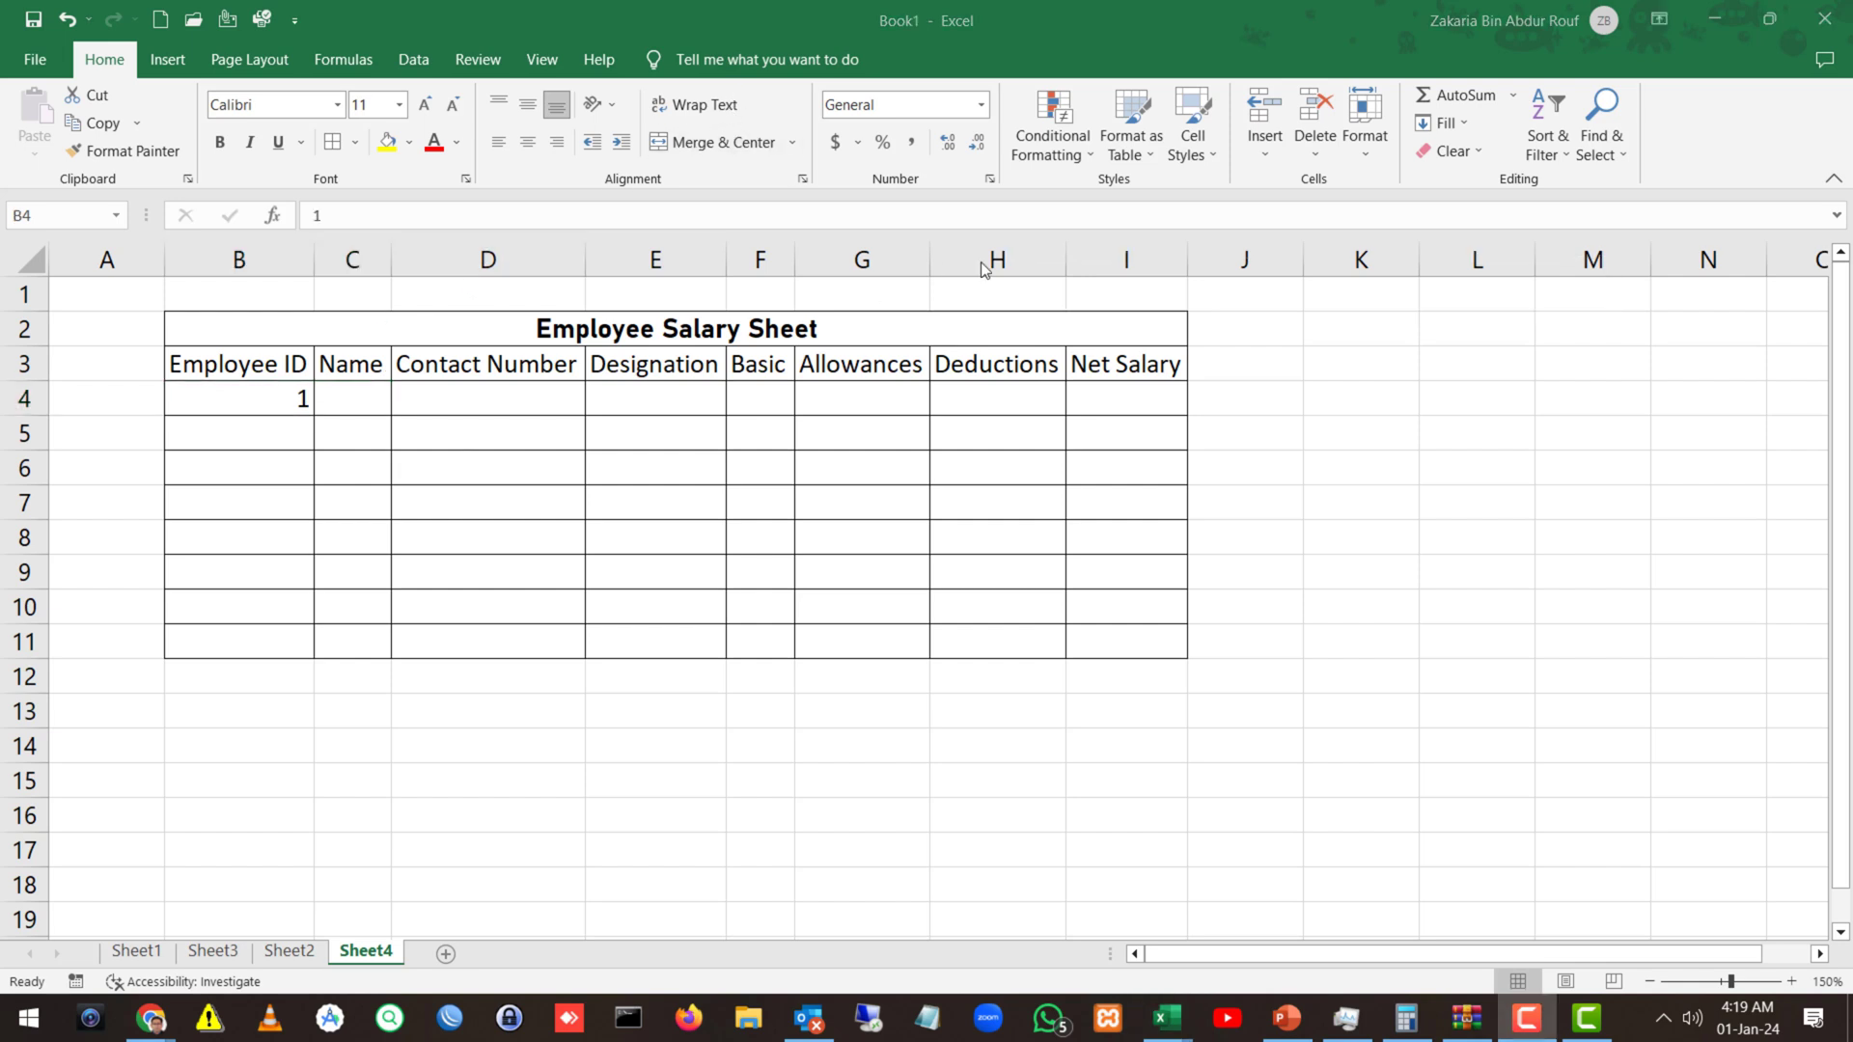
{"action": "left_click", "coordinate": [978, 106]}
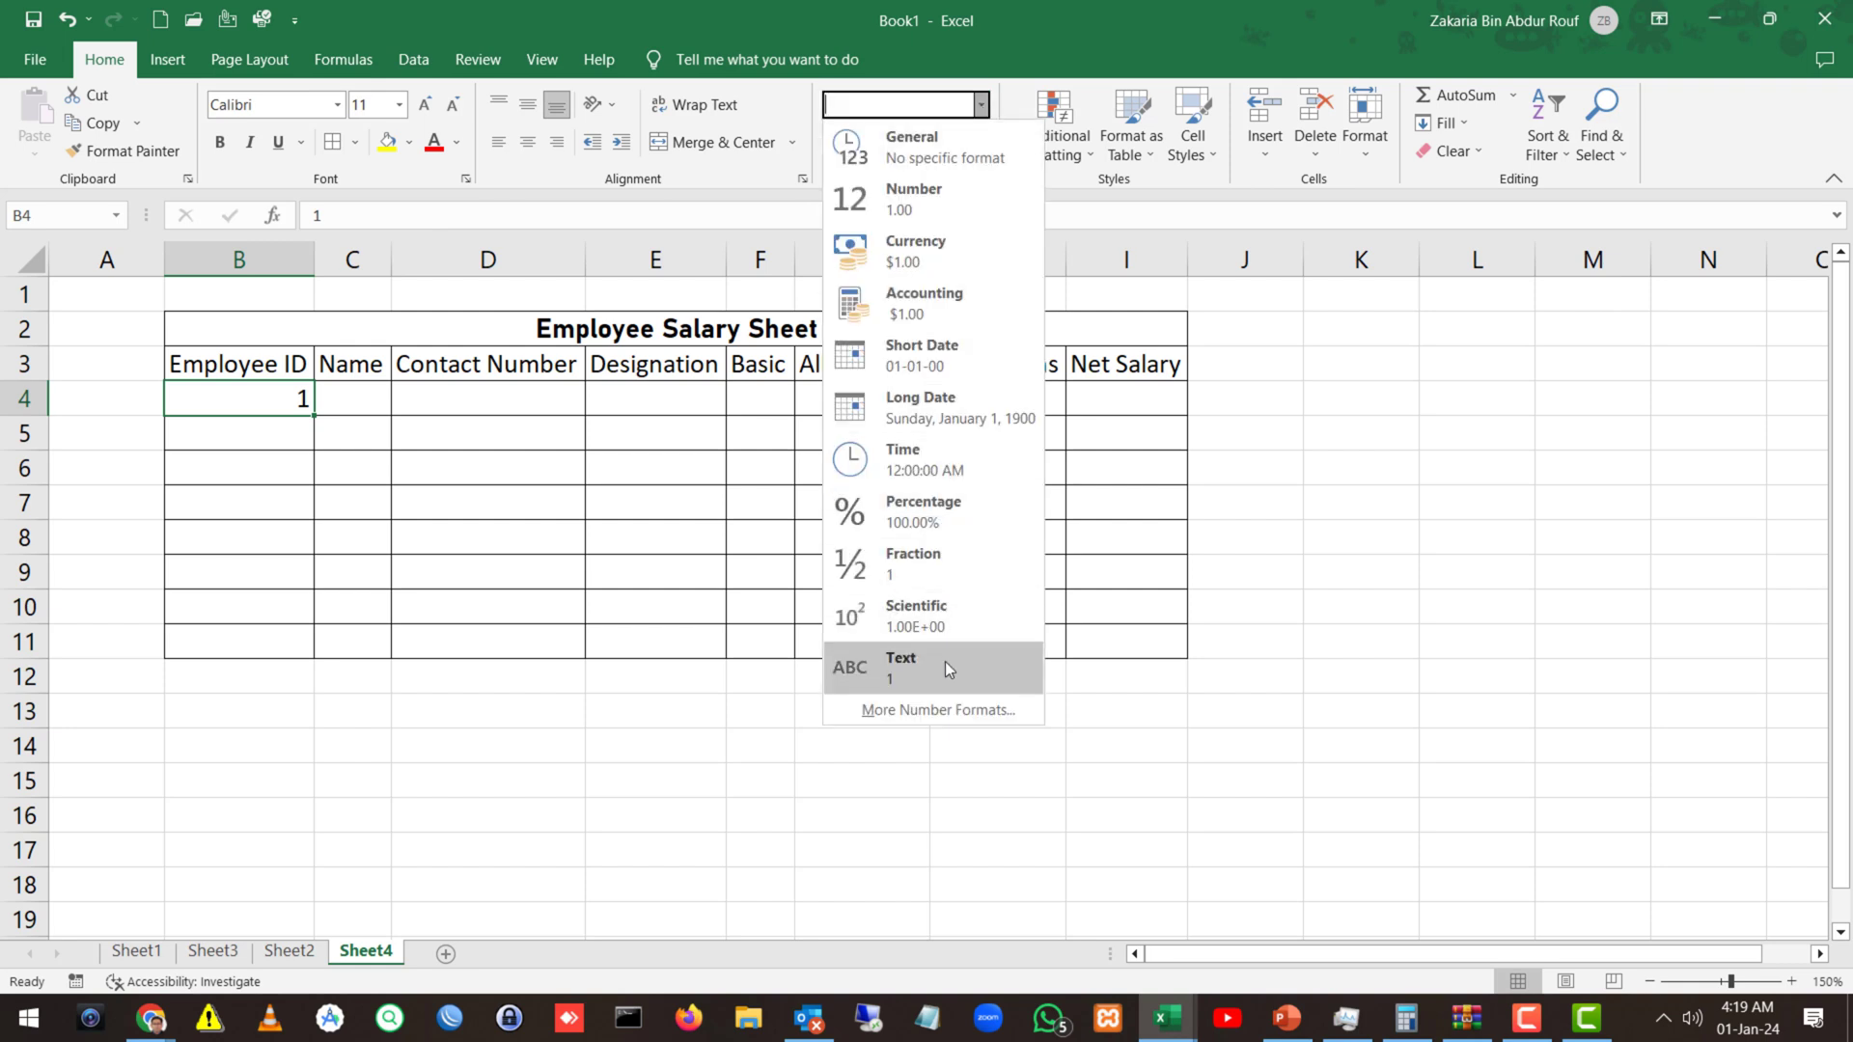
{"action": "left_click", "coordinate": [946, 665]}
{"action": "double_click", "coordinate": [181, 397]}
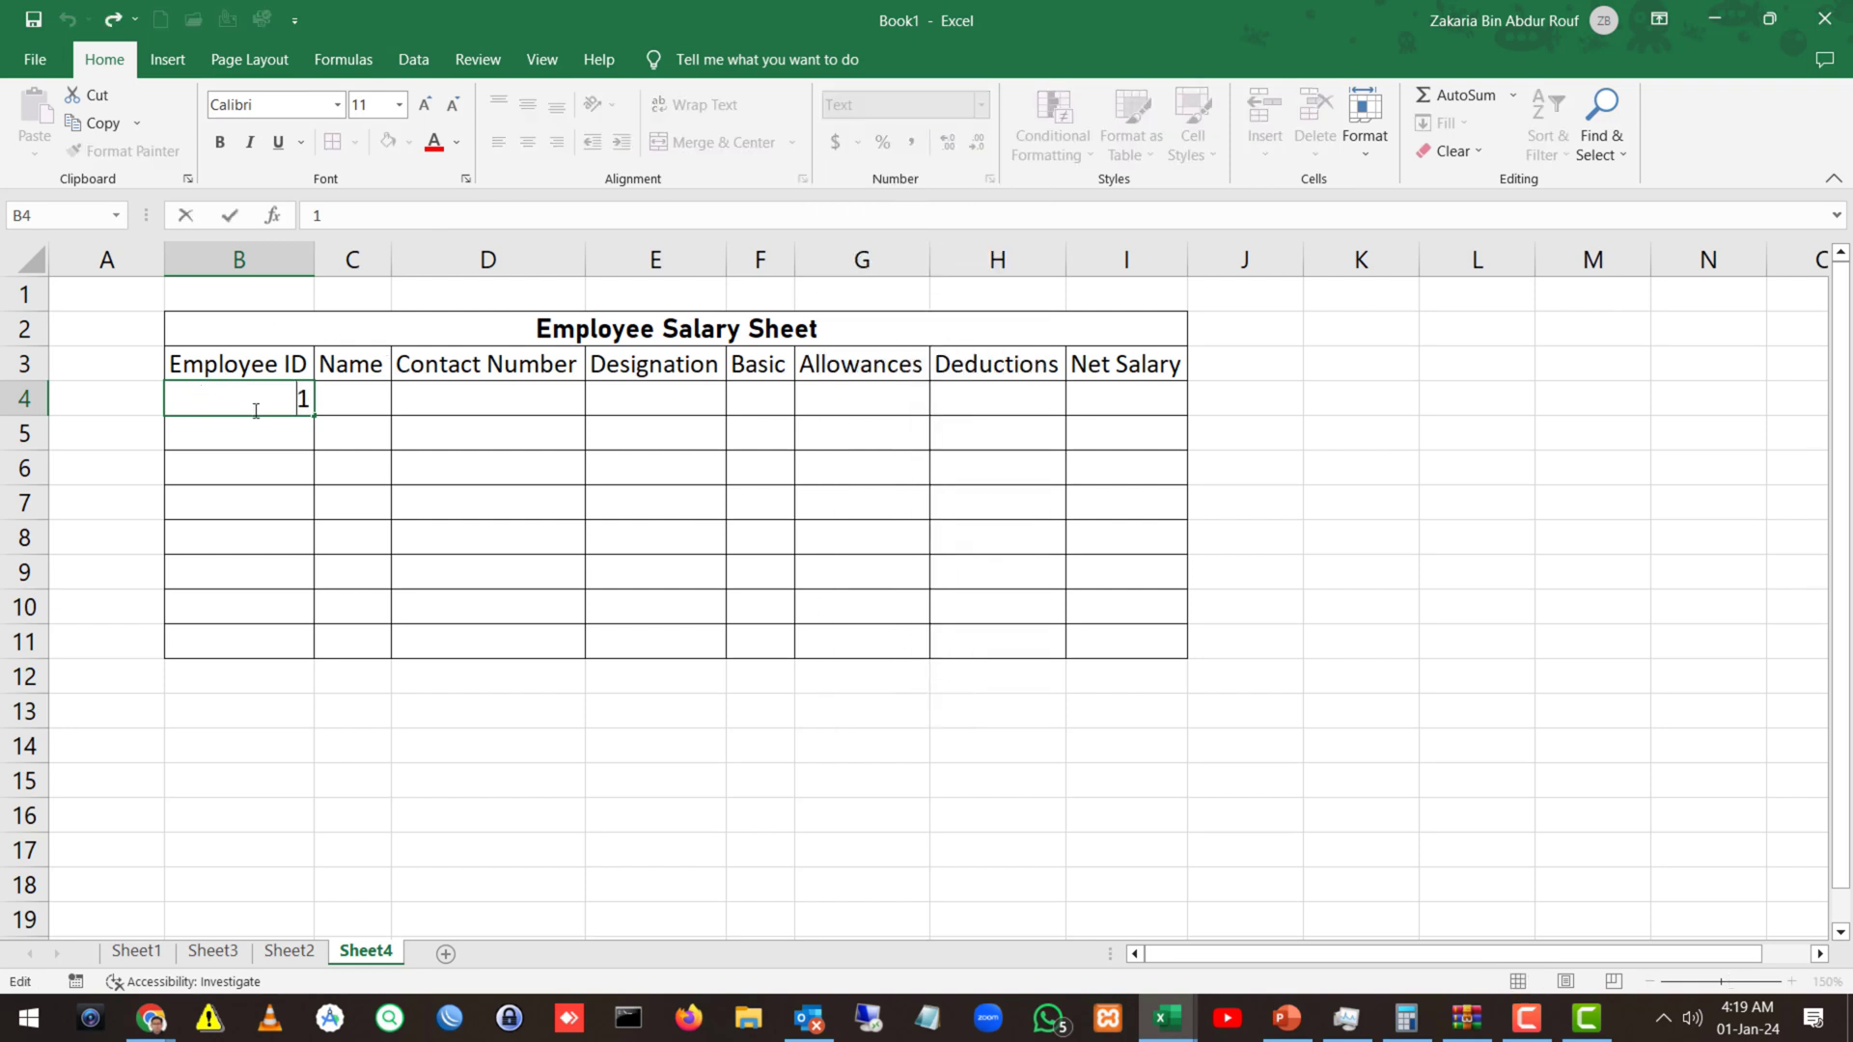
{"action": "type", "text": "00"}
{"action": "key", "text": "Return"}
{"action": "key", "text": "Right"}
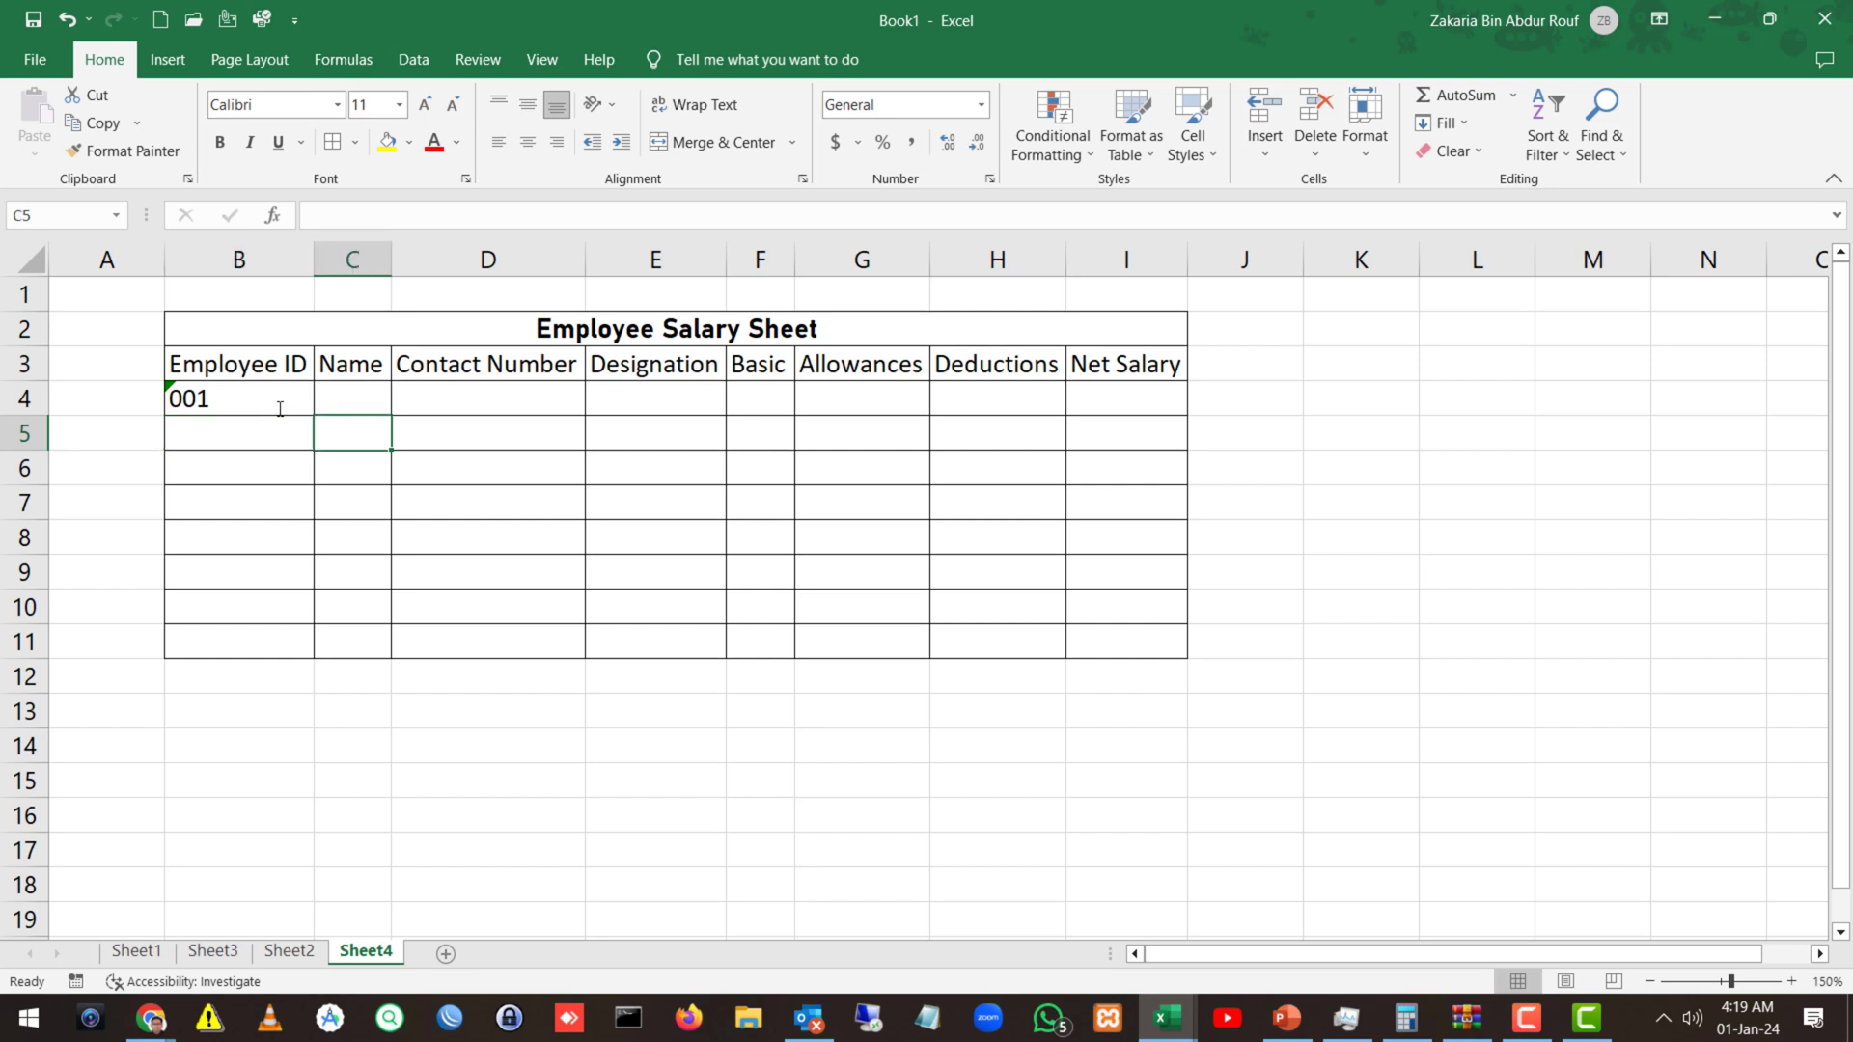
Widen column C and enter the first employee's name and contact number in C4:D4.
{"action": "left_click_drag", "start_coordinate": [393, 262], "coordinate": [463, 262]}
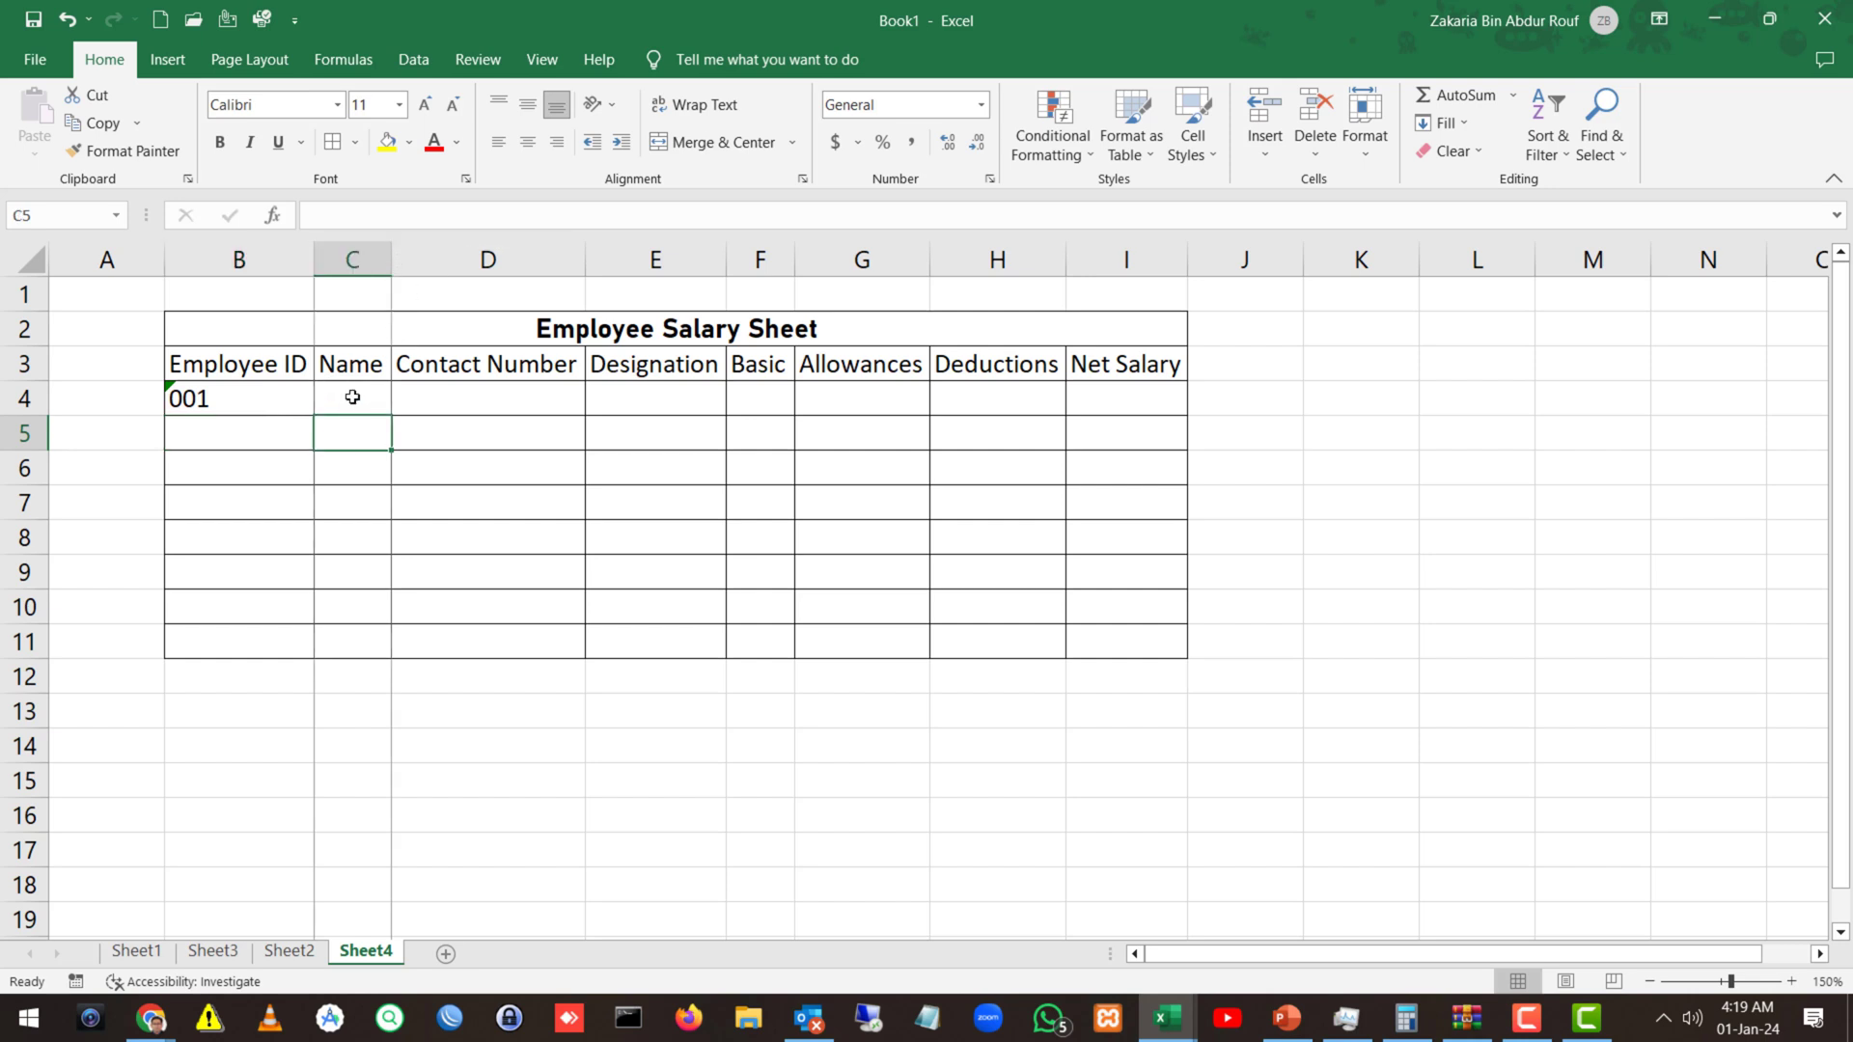
{"action": "left_click", "coordinate": [363, 402]}
{"action": "type", "text": "Rber"}
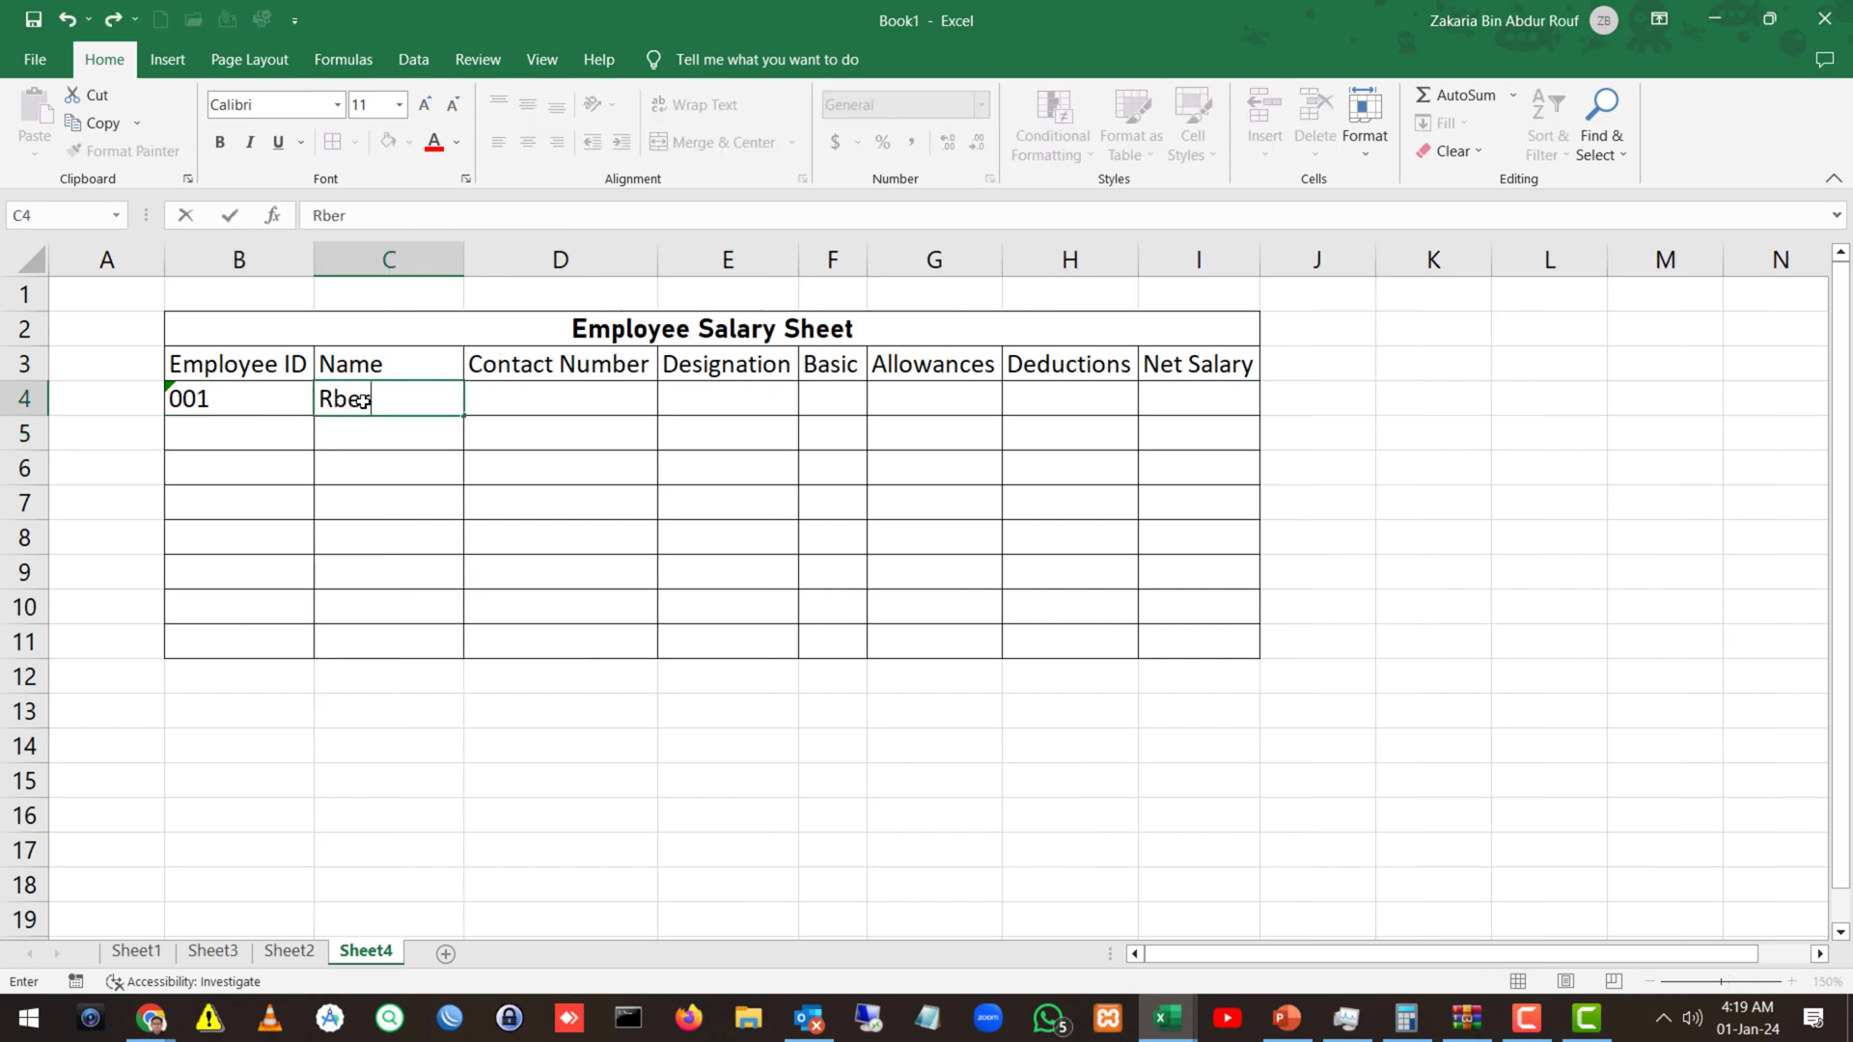
{"action": "key", "text": "BackSpace"}
{"action": "key", "text": "BackSpace"}
{"action": "key", "text": "BackSpace"}
{"action": "key", "text": "BackSpace"}
{"action": "type", "text": "Robert"}
{"action": "key", "text": "Tab"}
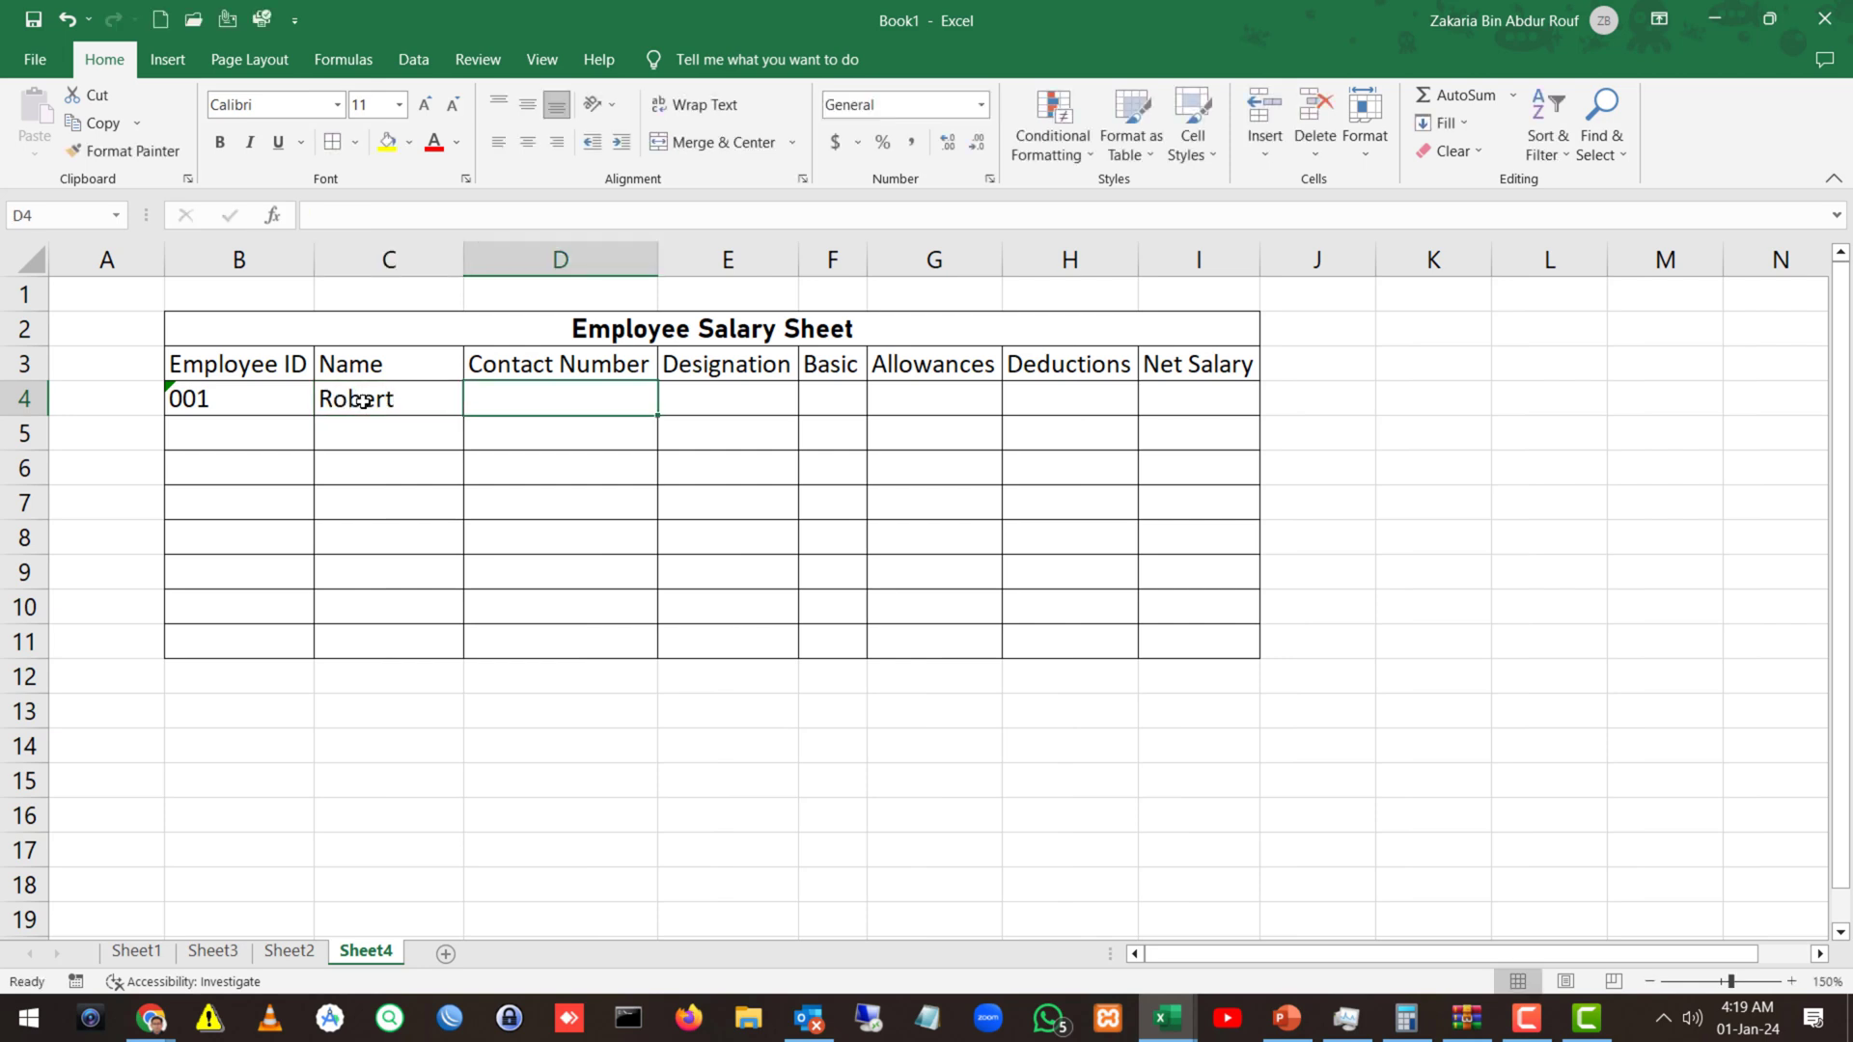
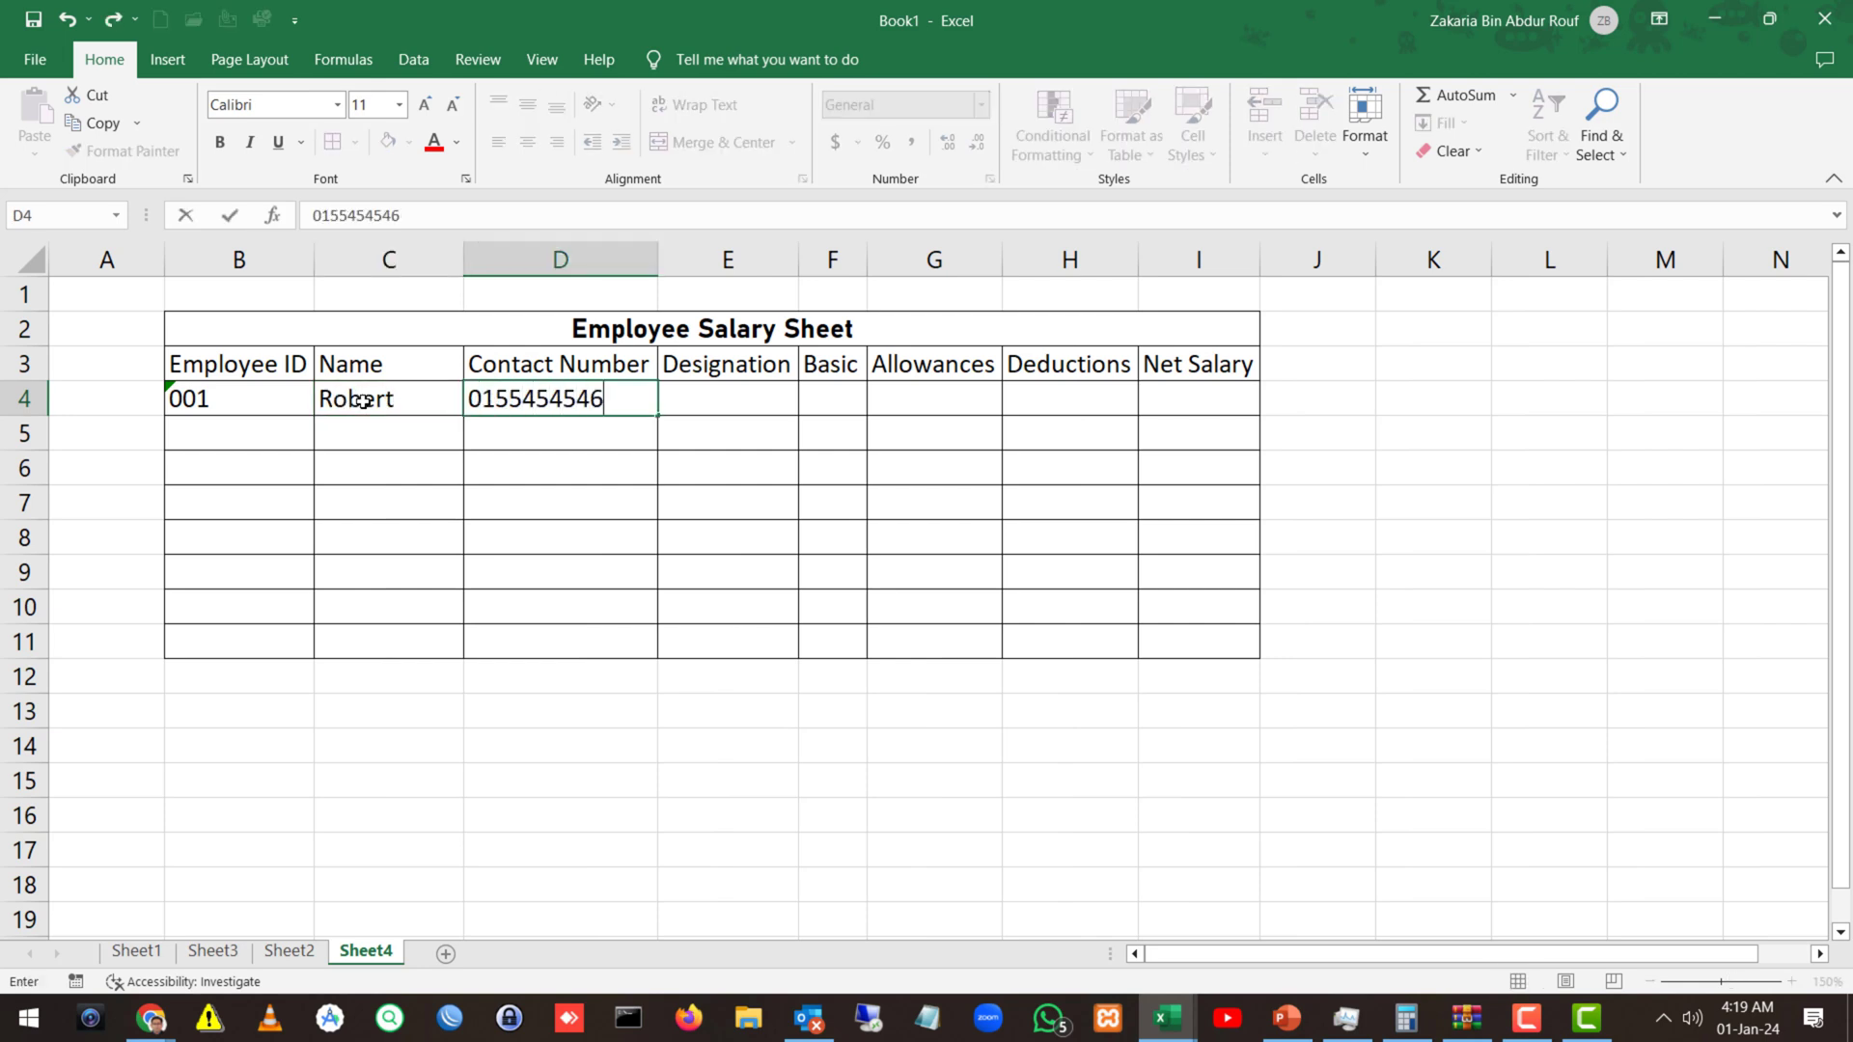
{"action": "key", "text": "Tab"}
Enter Engineering, Basic 40000, Allowances 3000 and Deductions 2000 in E4:H4.
{"action": "type", "text": "Enginee"}
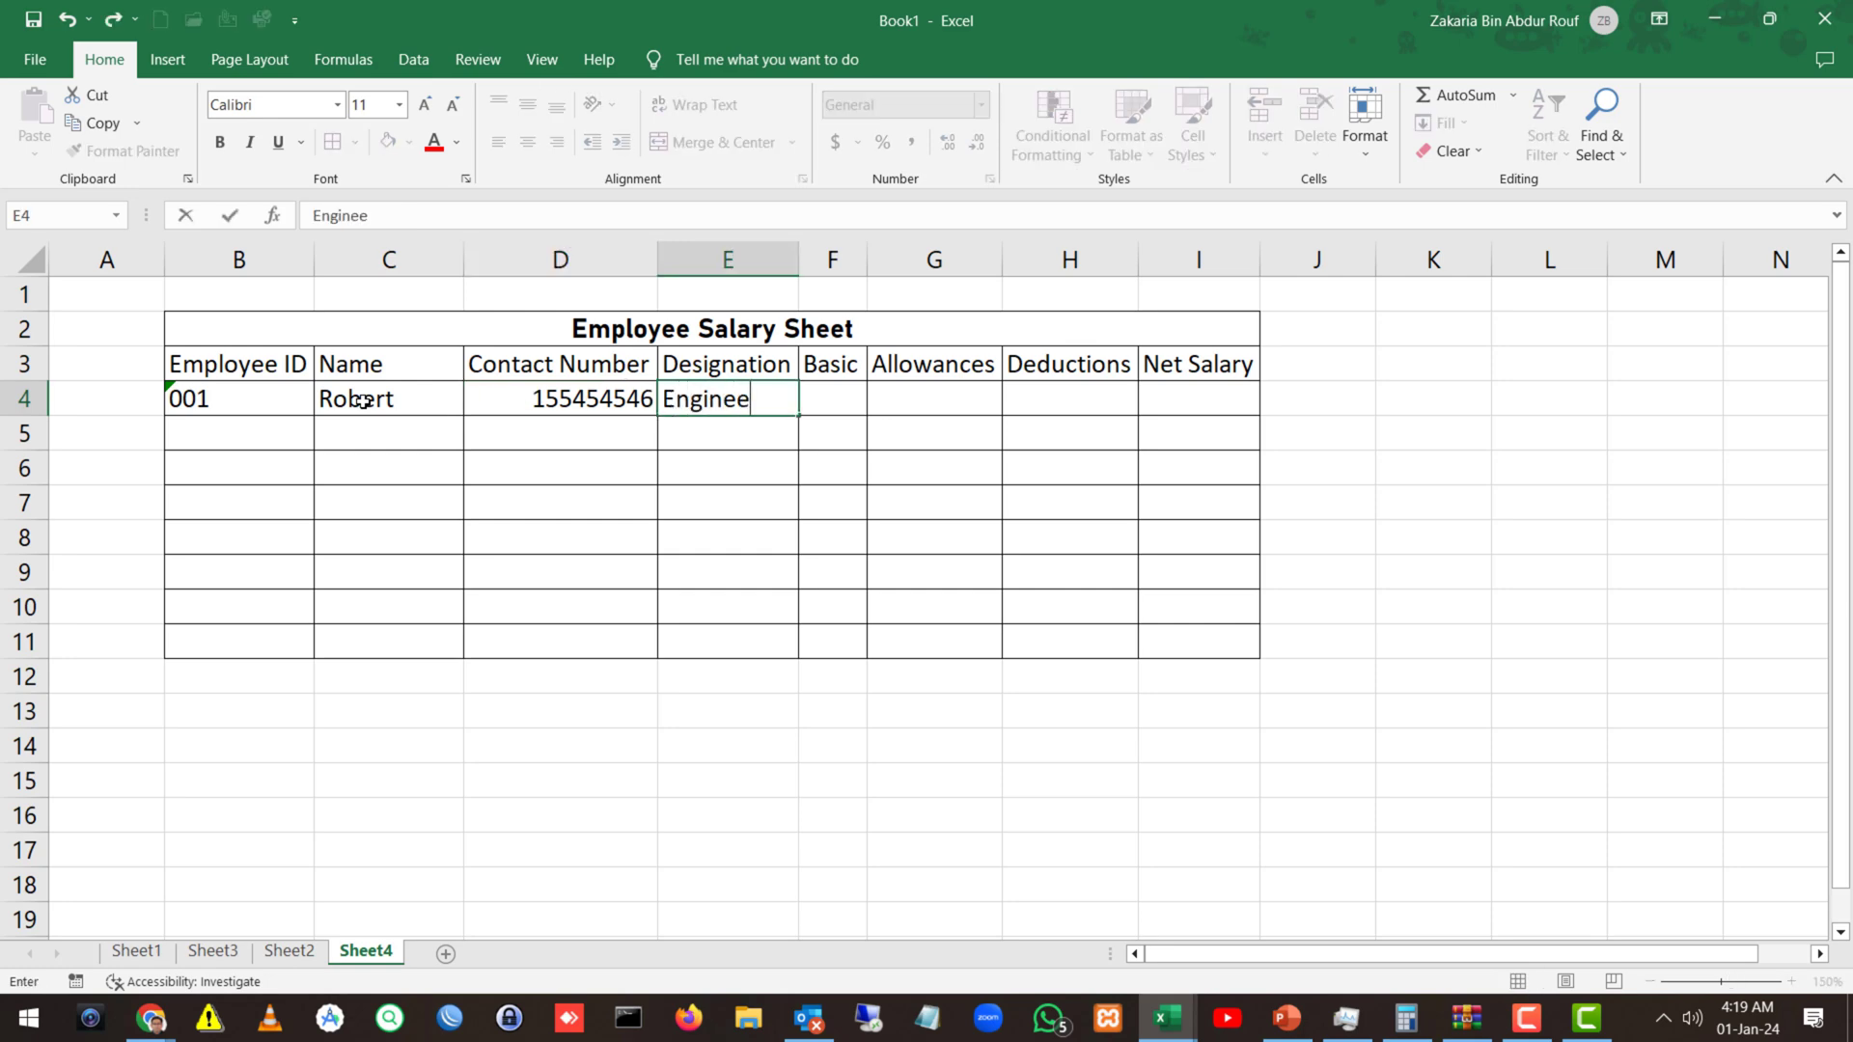
{"action": "type", "text": "ring"}
{"action": "key", "text": "Tab"}
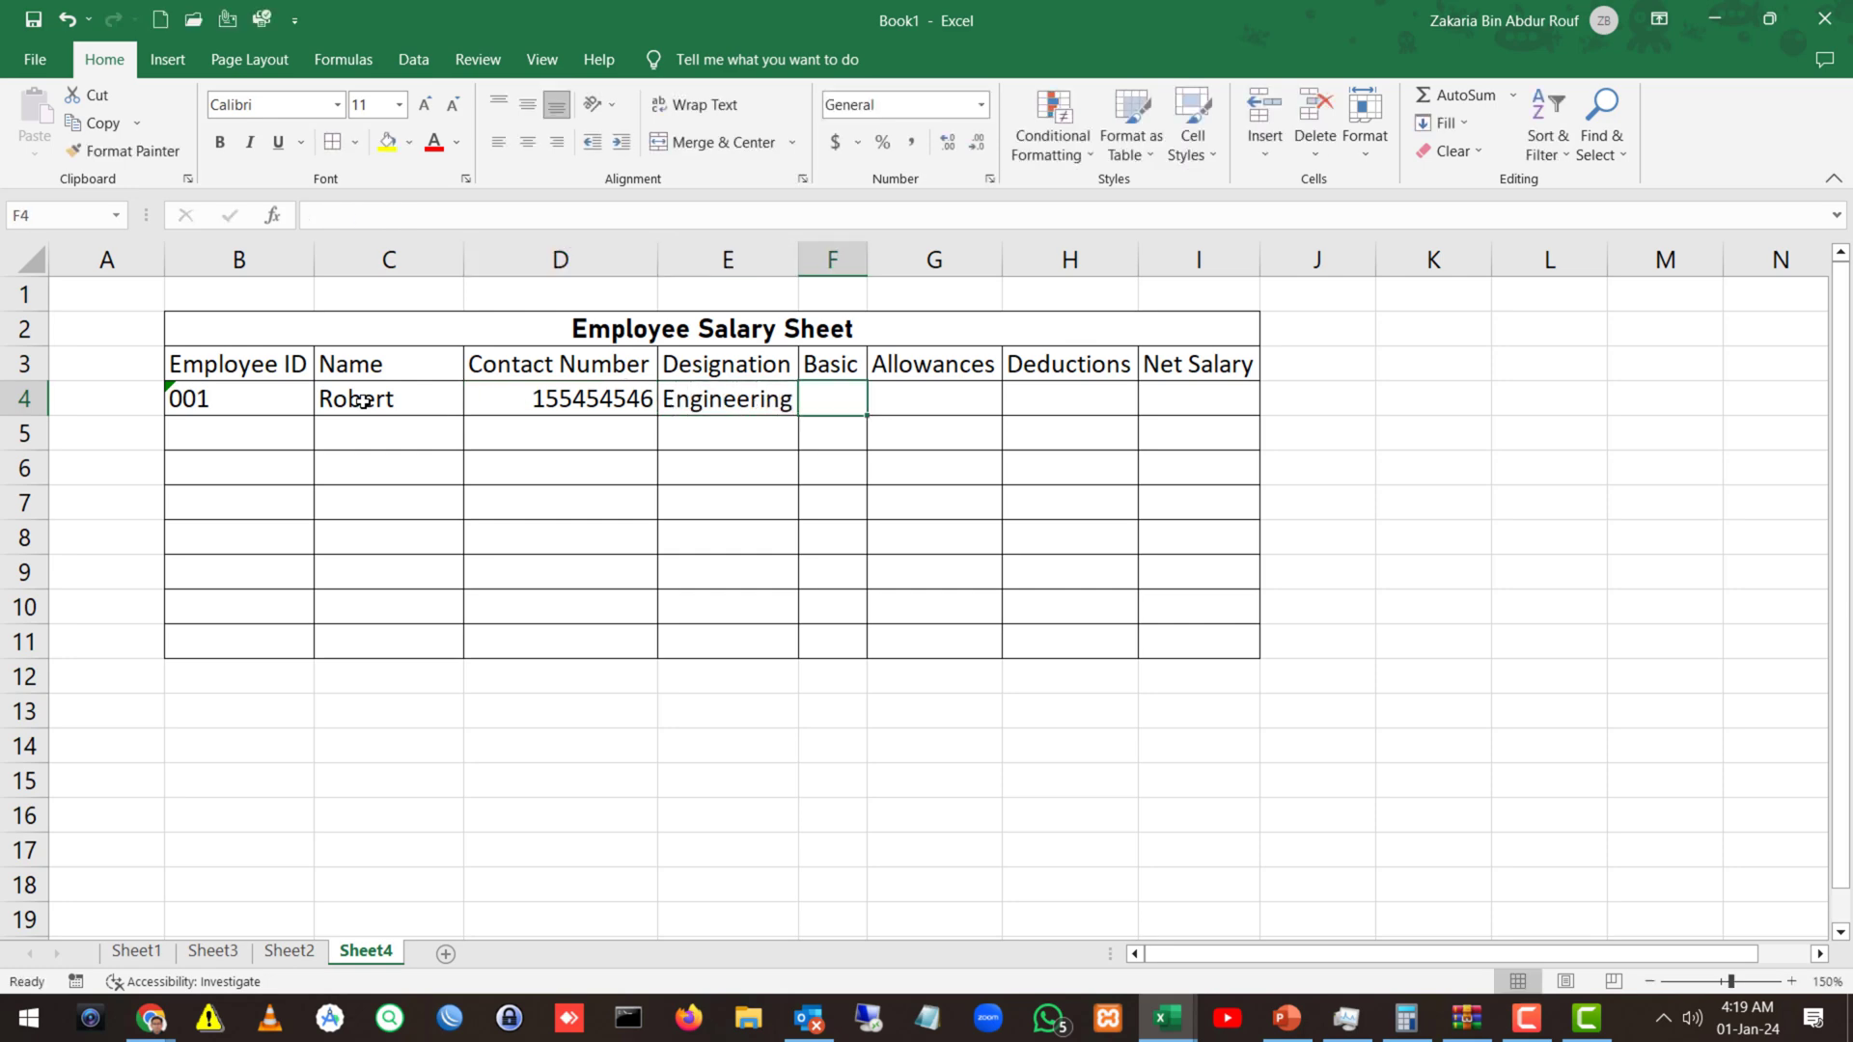
{"action": "type", "text": "40000"}
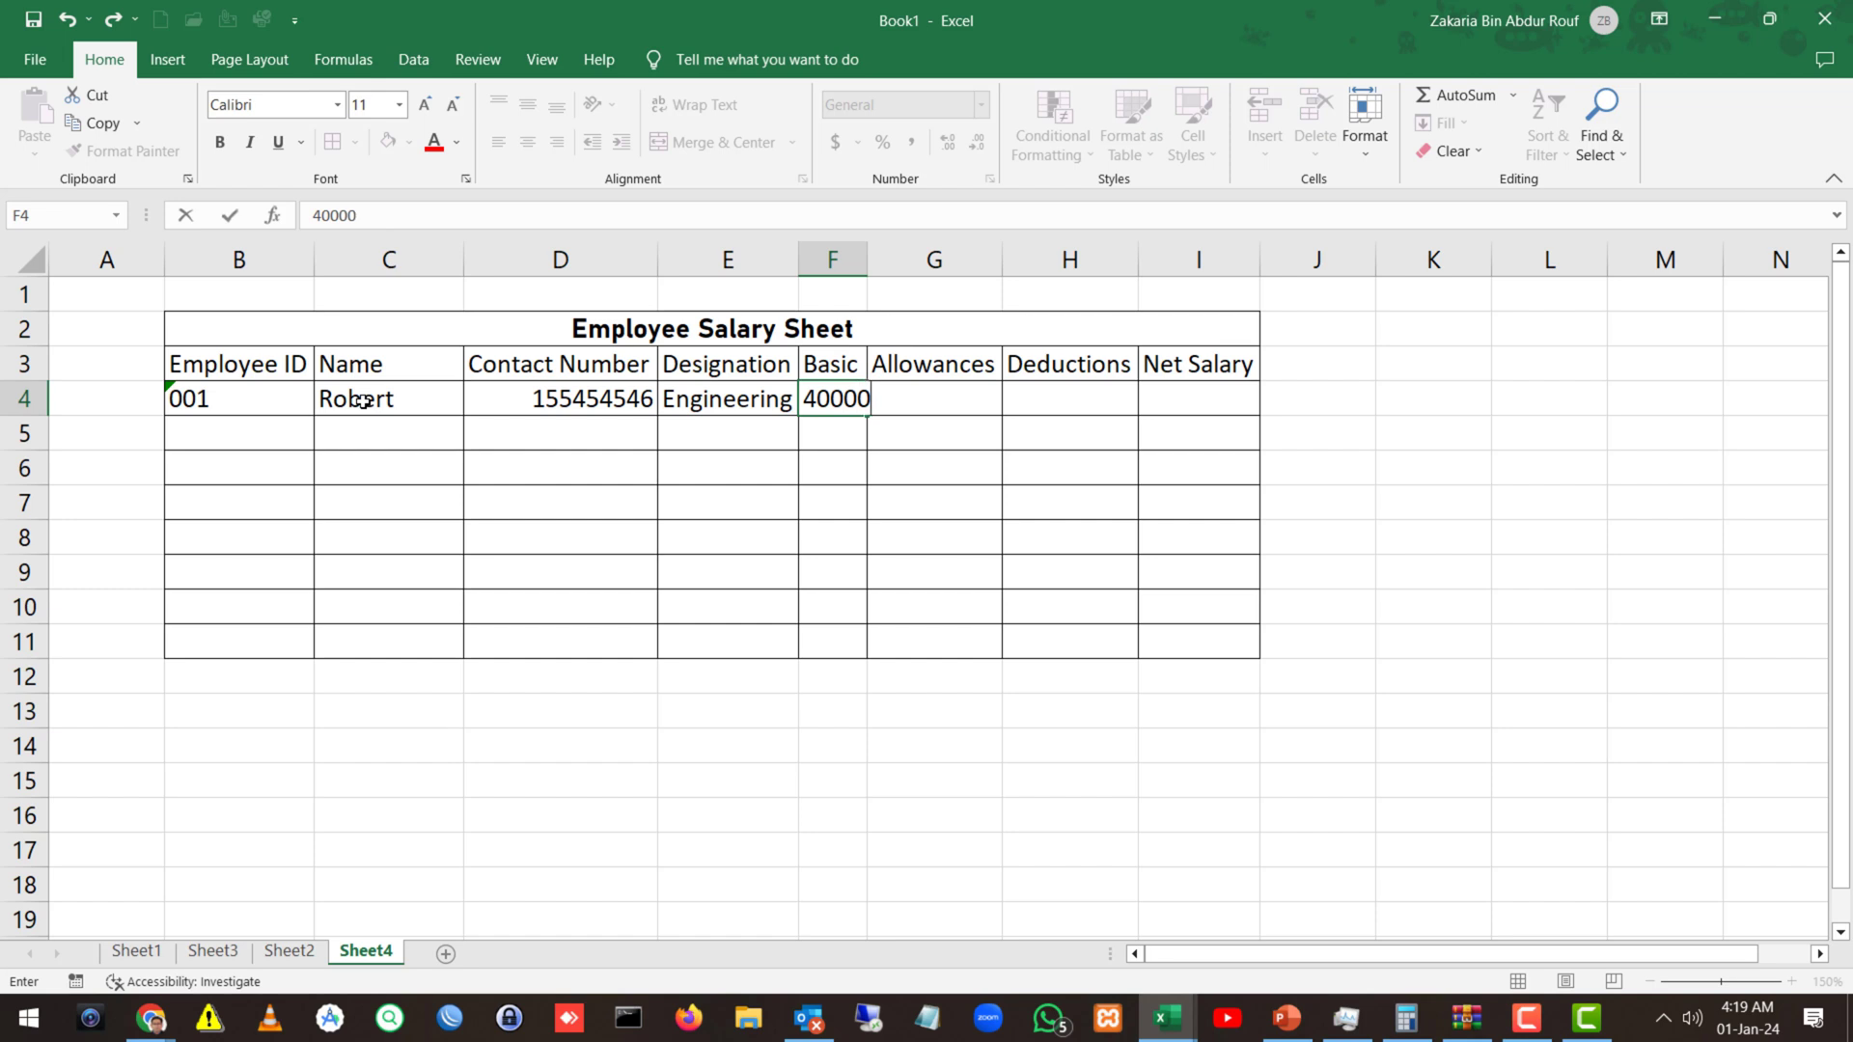
{"action": "key", "text": "Tab"}
{"action": "type", "text": "3"}
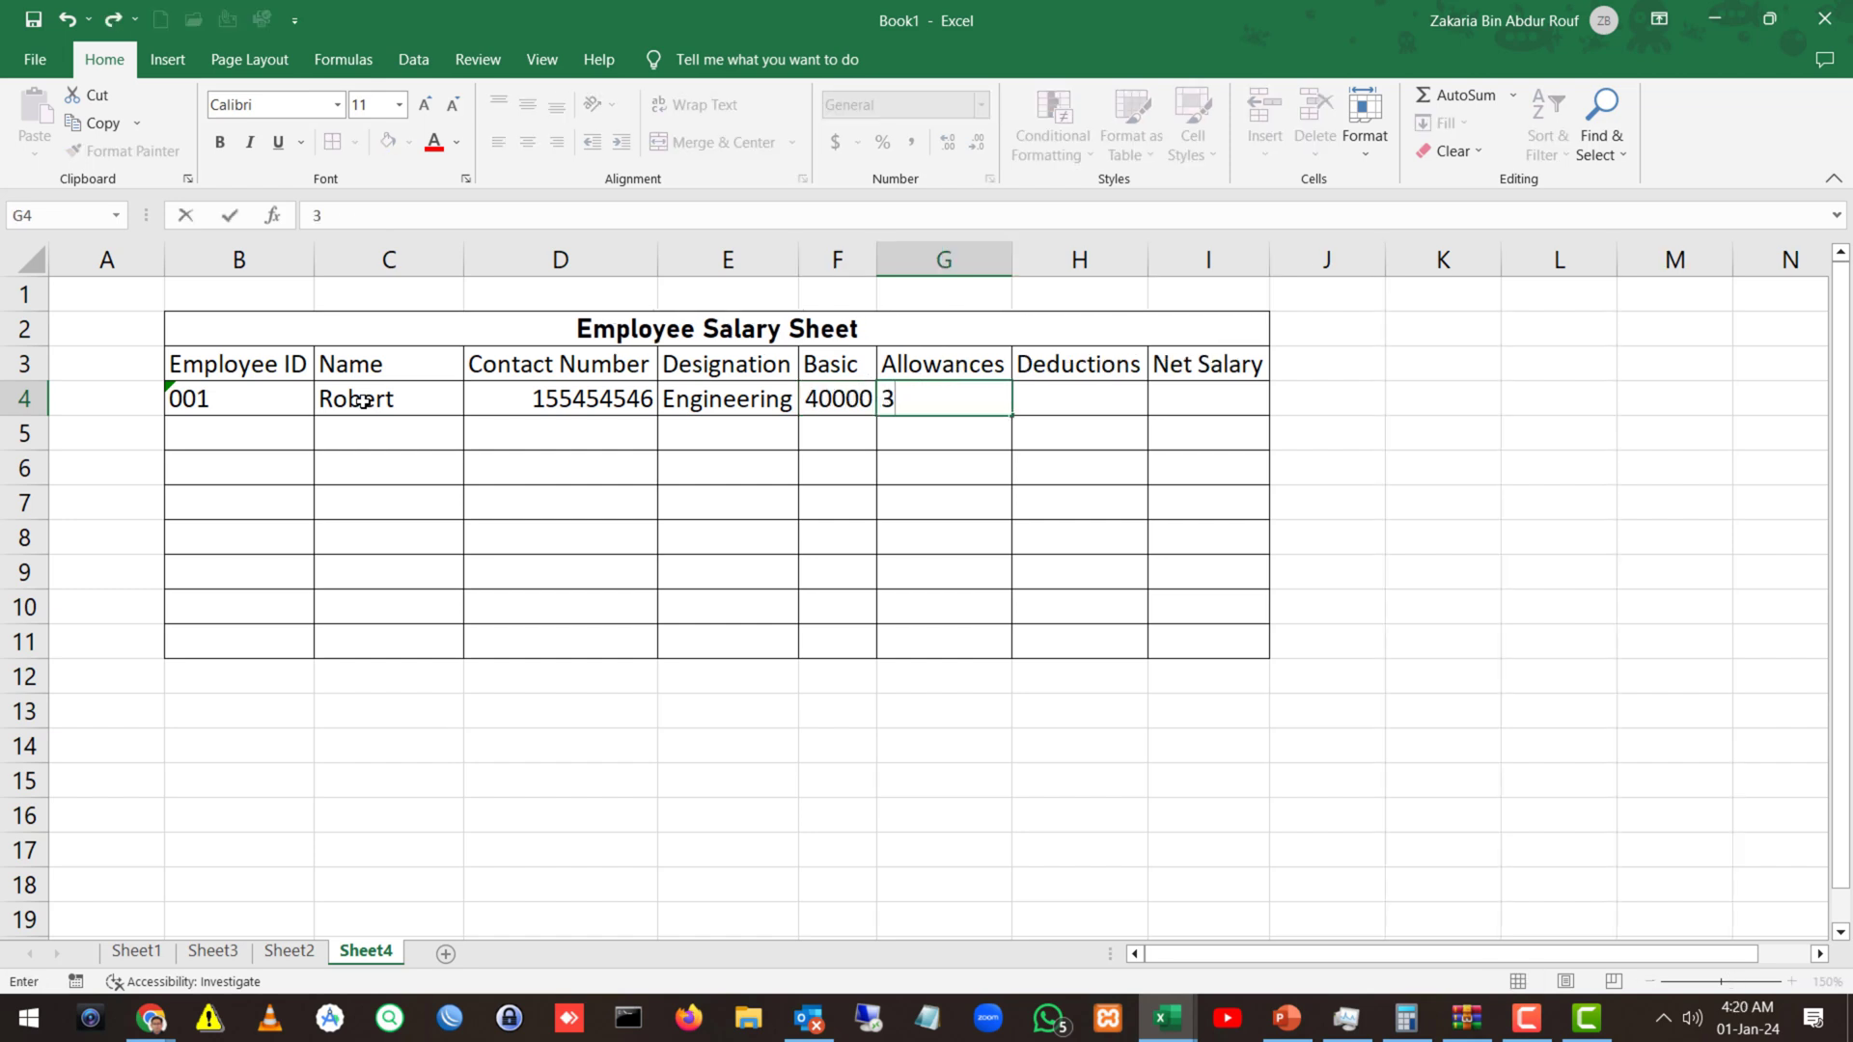
{"action": "type", "text": "000"}
{"action": "key", "text": "Tab"}
{"action": "type", "text": "2000"}
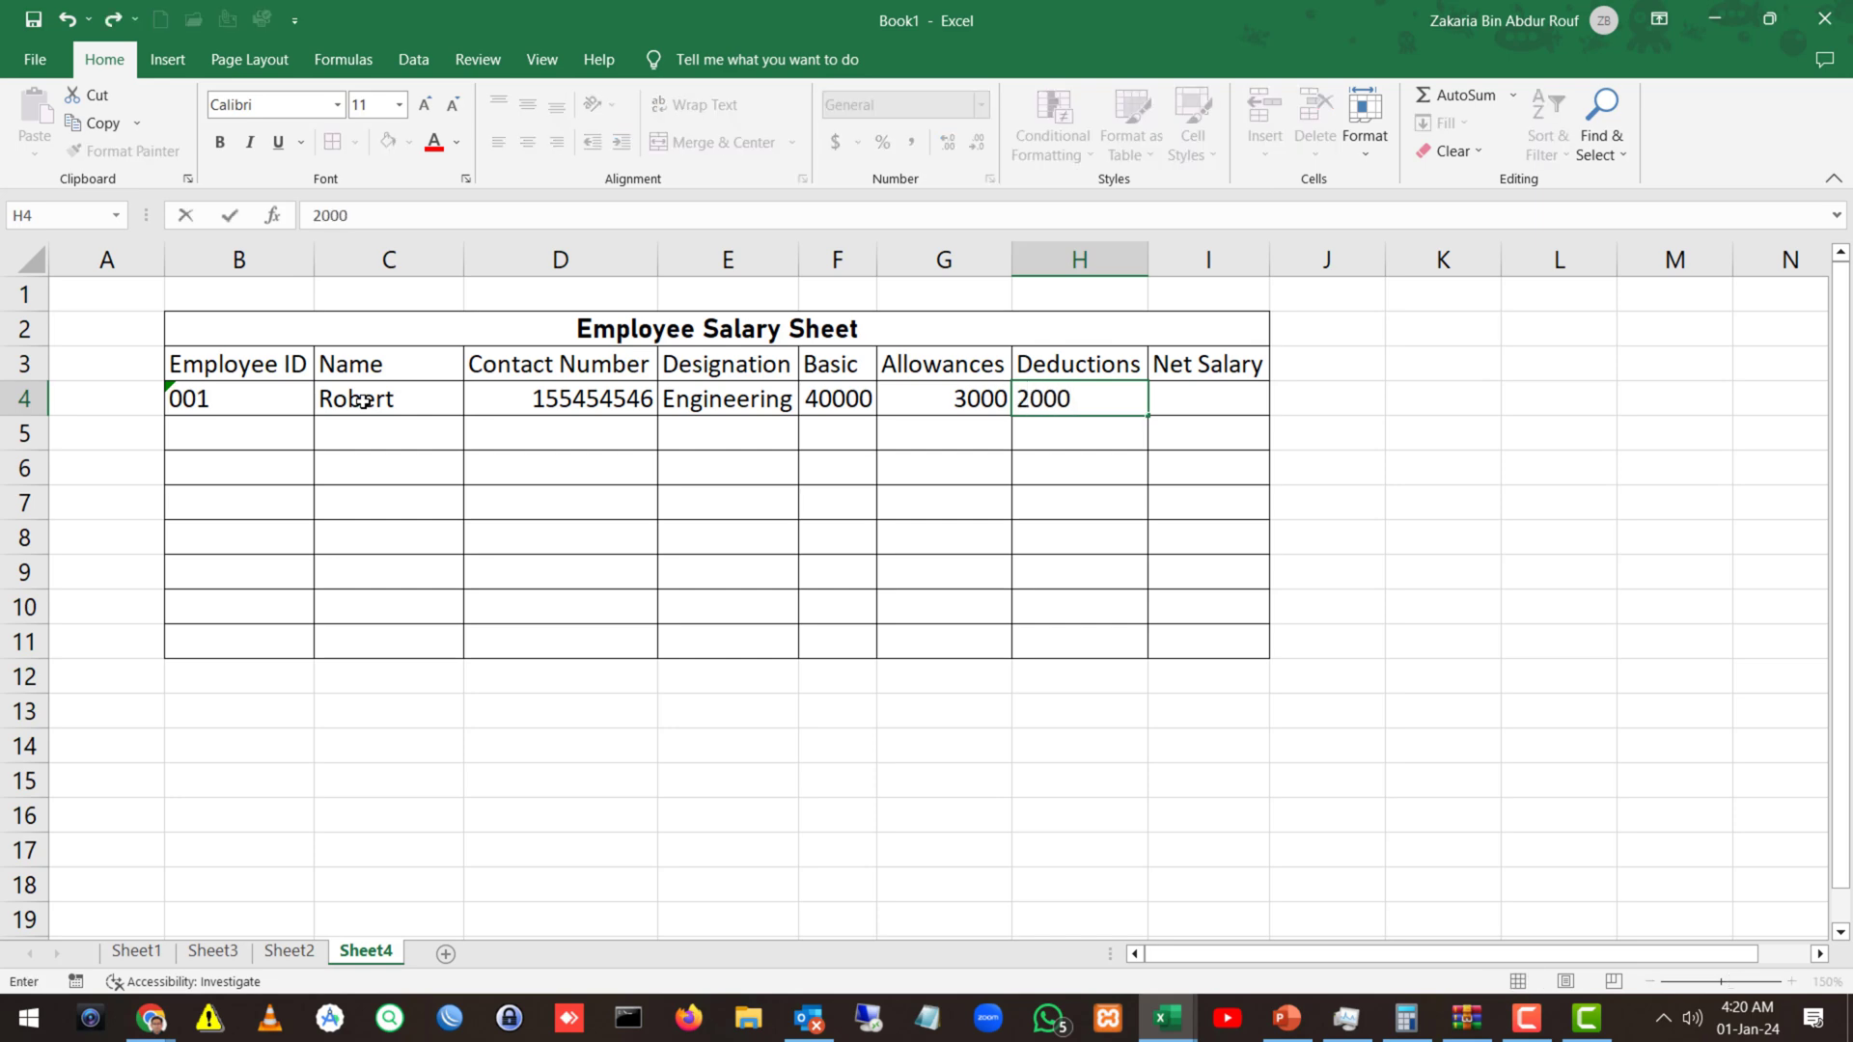
{"action": "key", "text": "Tab"}
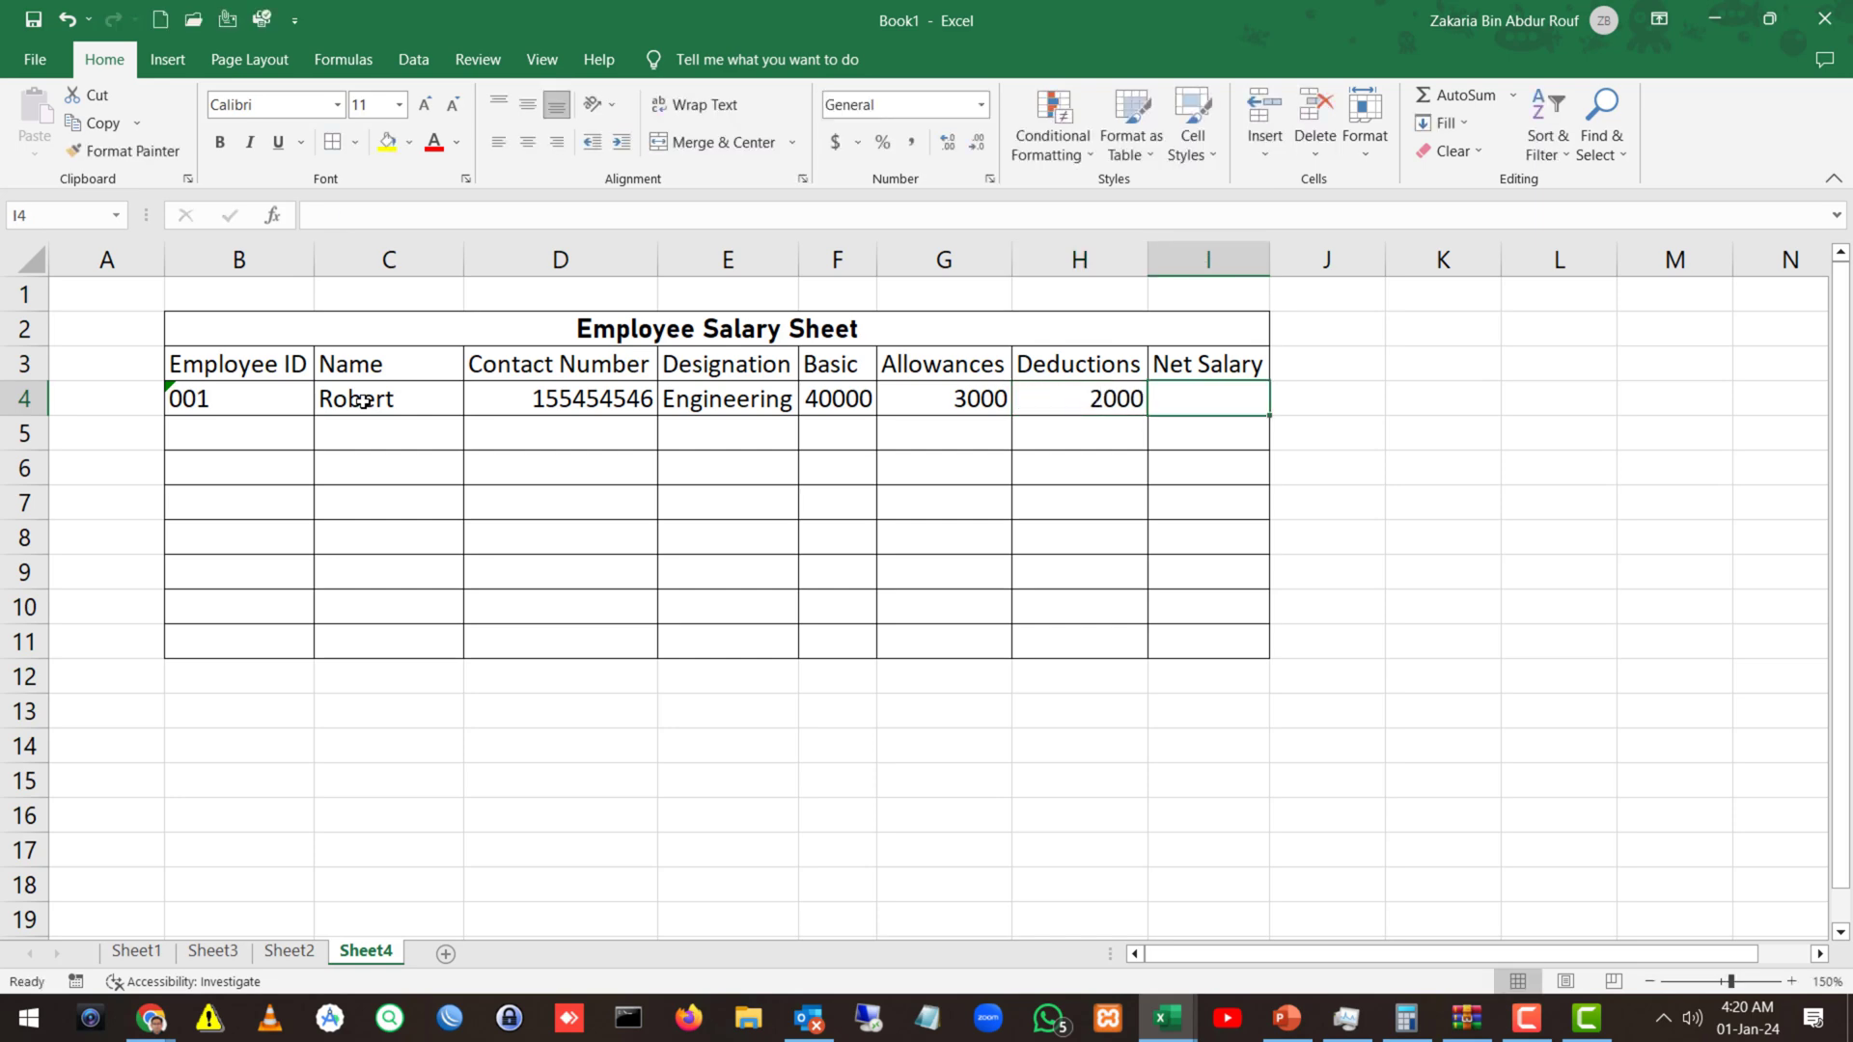
Start a Net Salary formula in I4, then clear the wrongly picked references.
{"action": "type", "text": "="}
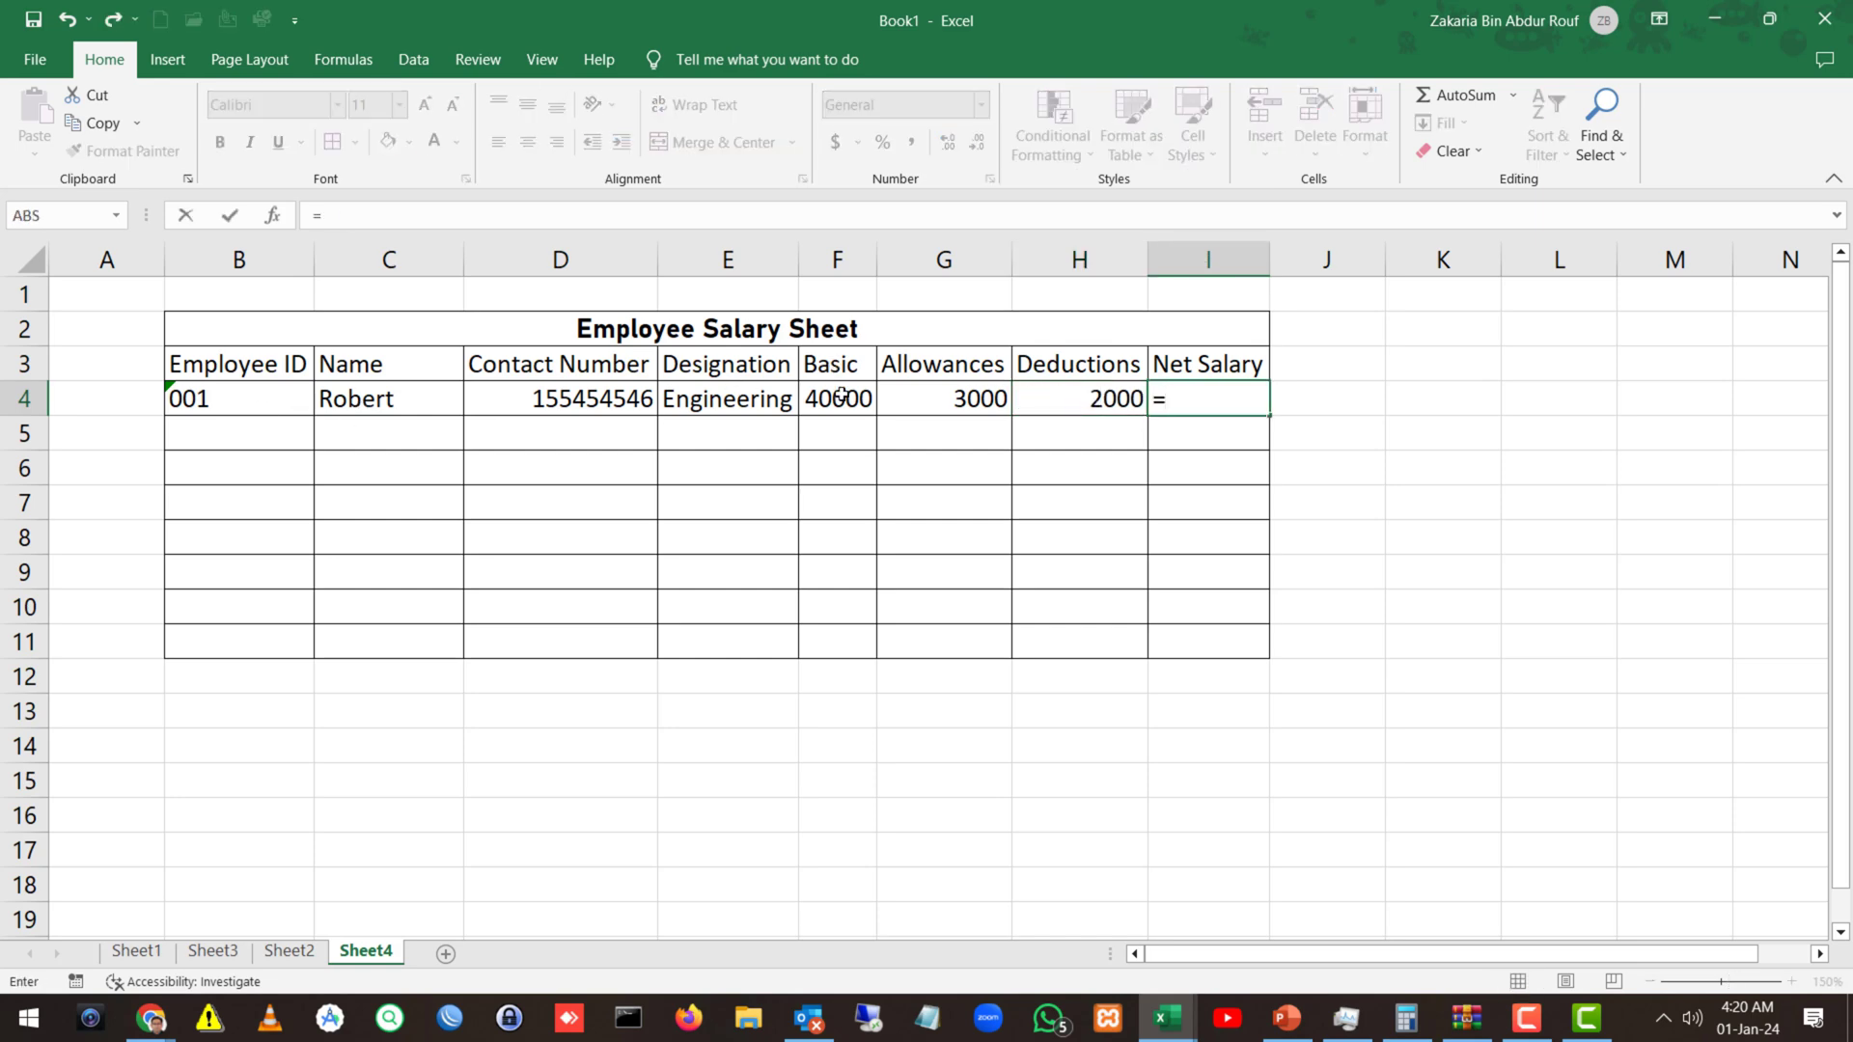
{"action": "left_click", "coordinate": [845, 398]}
{"action": "type", "text": "+"}
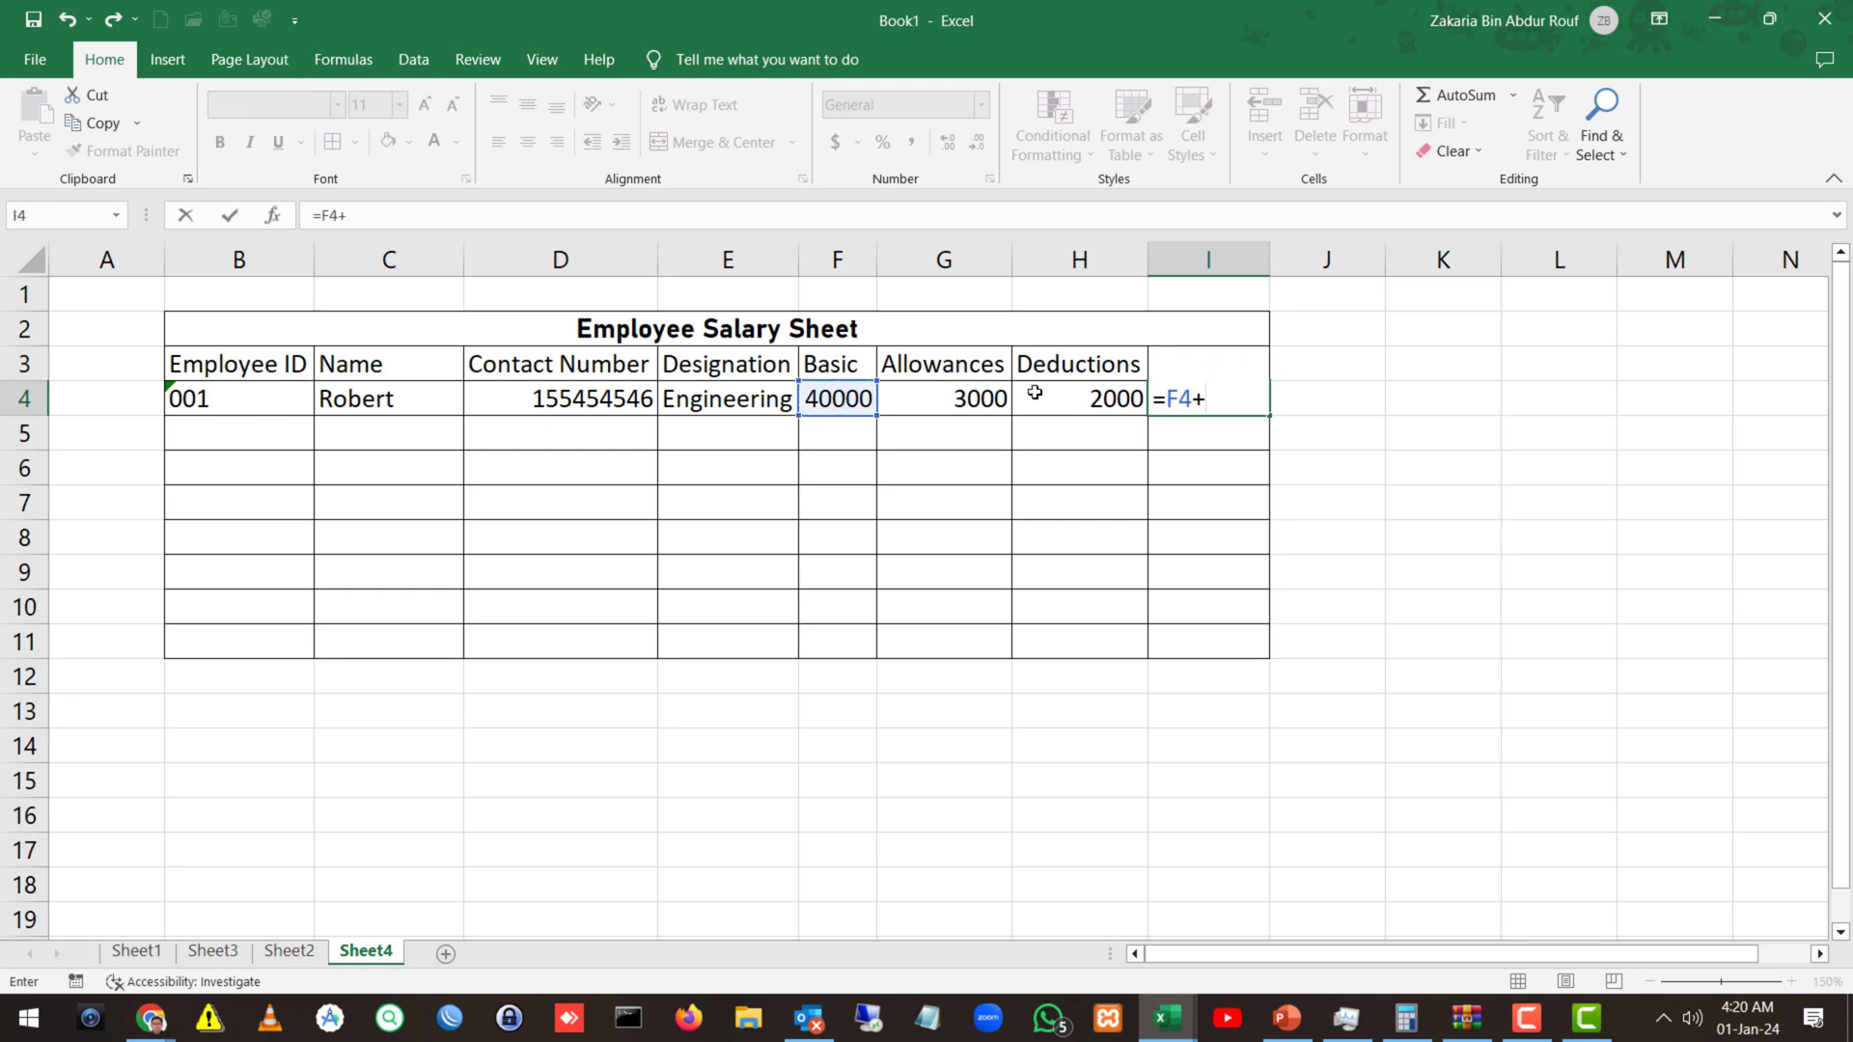
{"action": "left_click", "coordinate": [848, 399]}
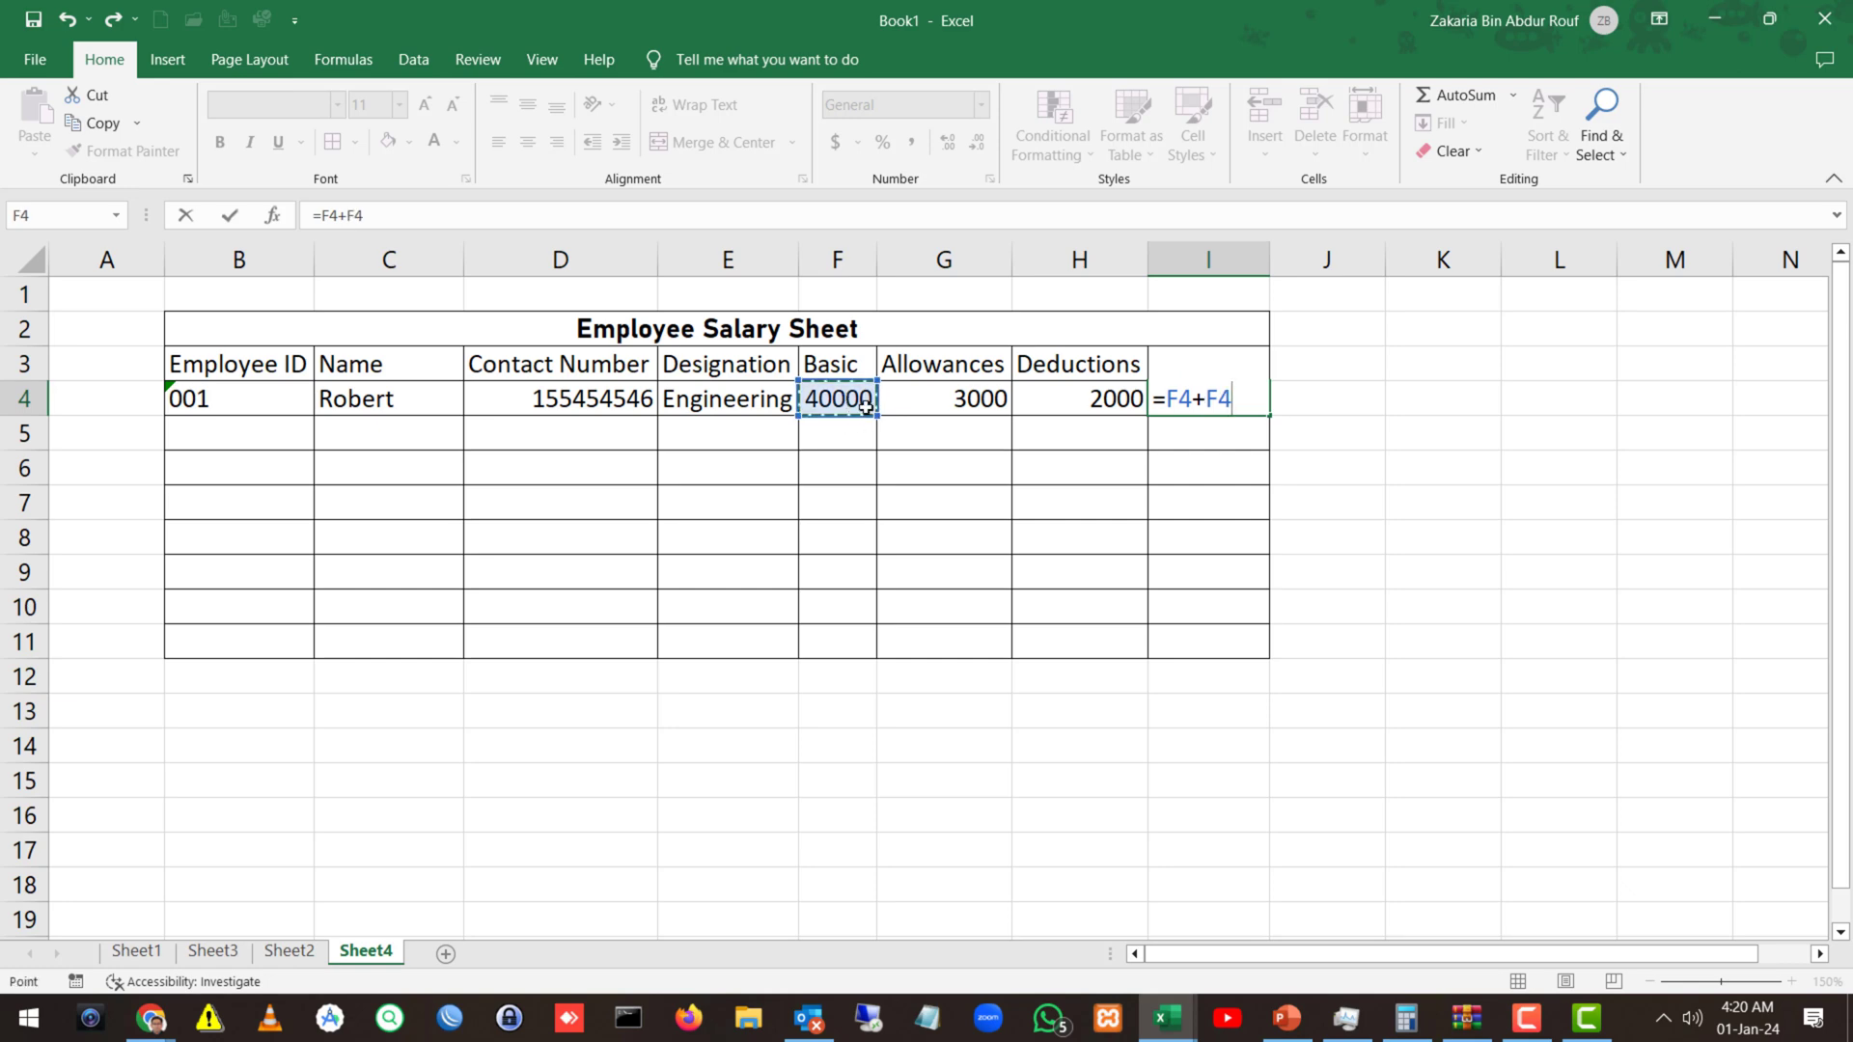
{"action": "left_click", "coordinate": [1108, 403]}
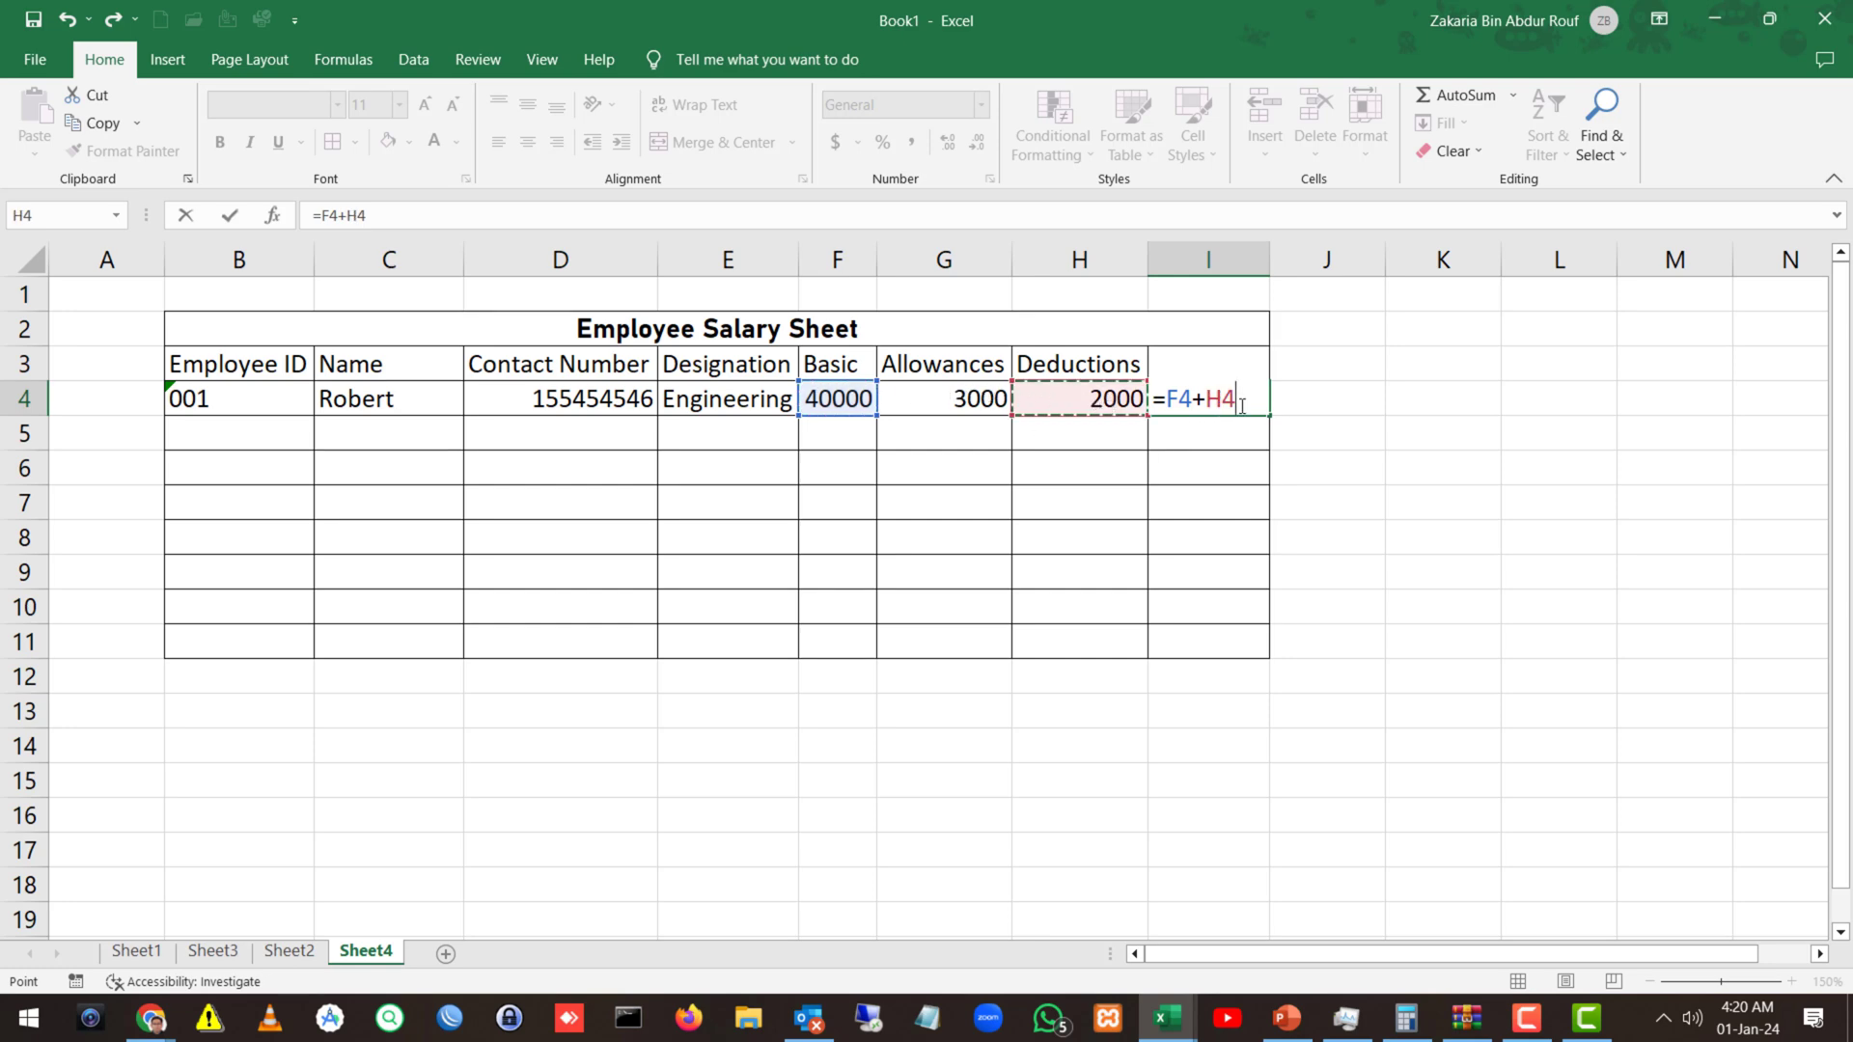
{"action": "left_click_drag", "start_coordinate": [1250, 405], "coordinate": [1298, 405]}
{"action": "left_click", "coordinate": [1161, 394]}
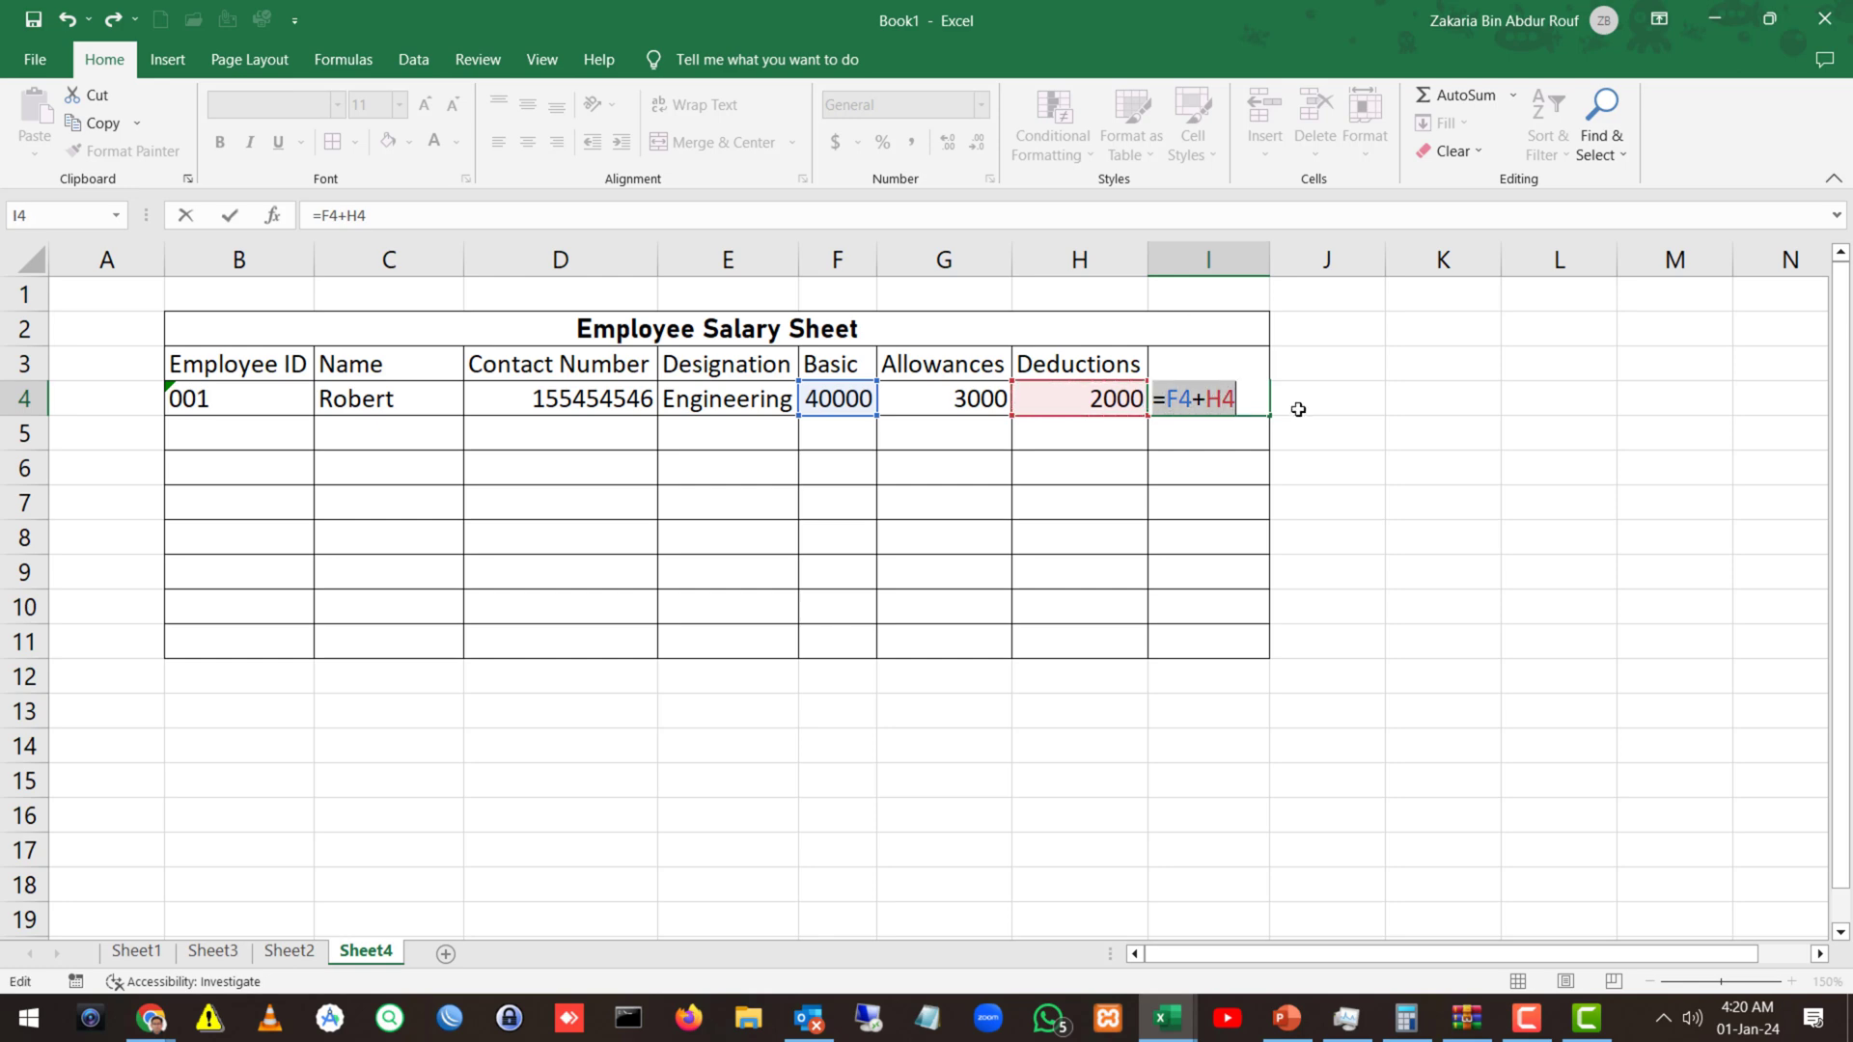
{"action": "key", "text": "BackSpace"}
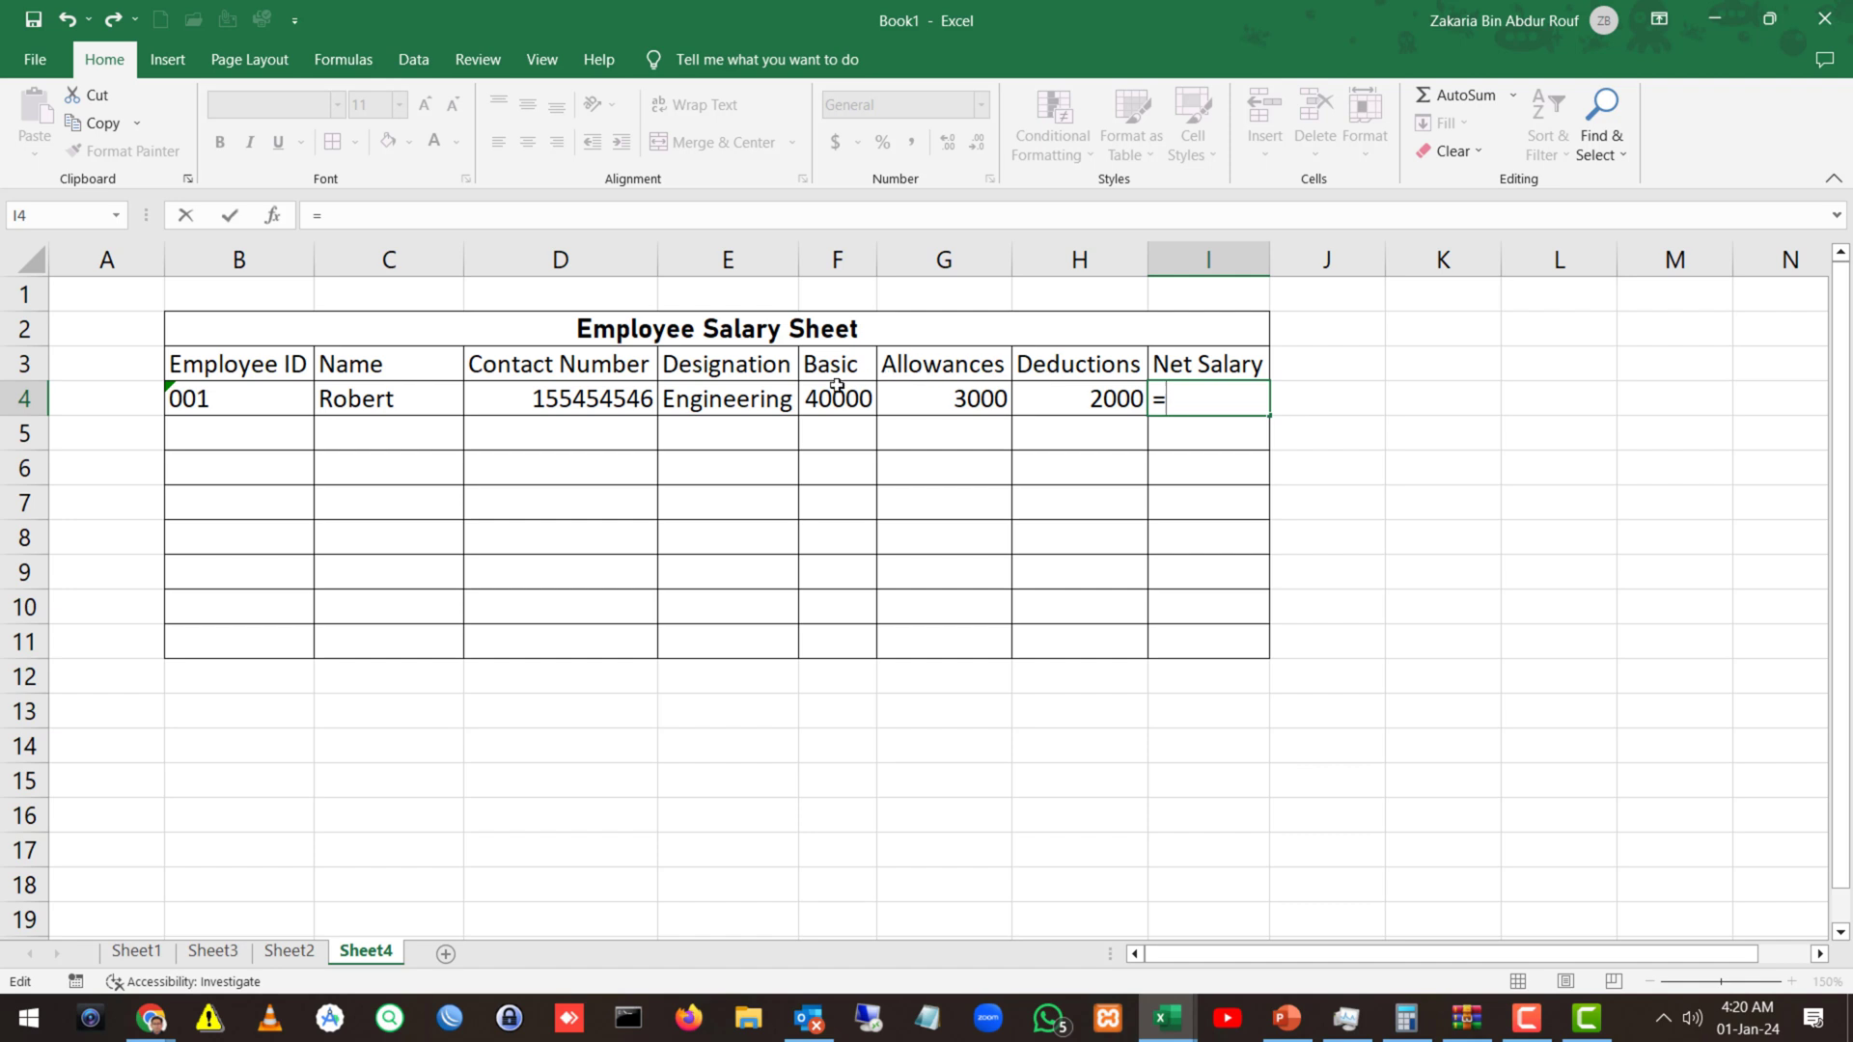
Complete the formula =F4+G4-H4 in I4, giving 41000.
{"action": "left_click", "coordinate": [836, 386]}
{"action": "type", "text": "+"}
{"action": "left_click", "coordinate": [917, 405]}
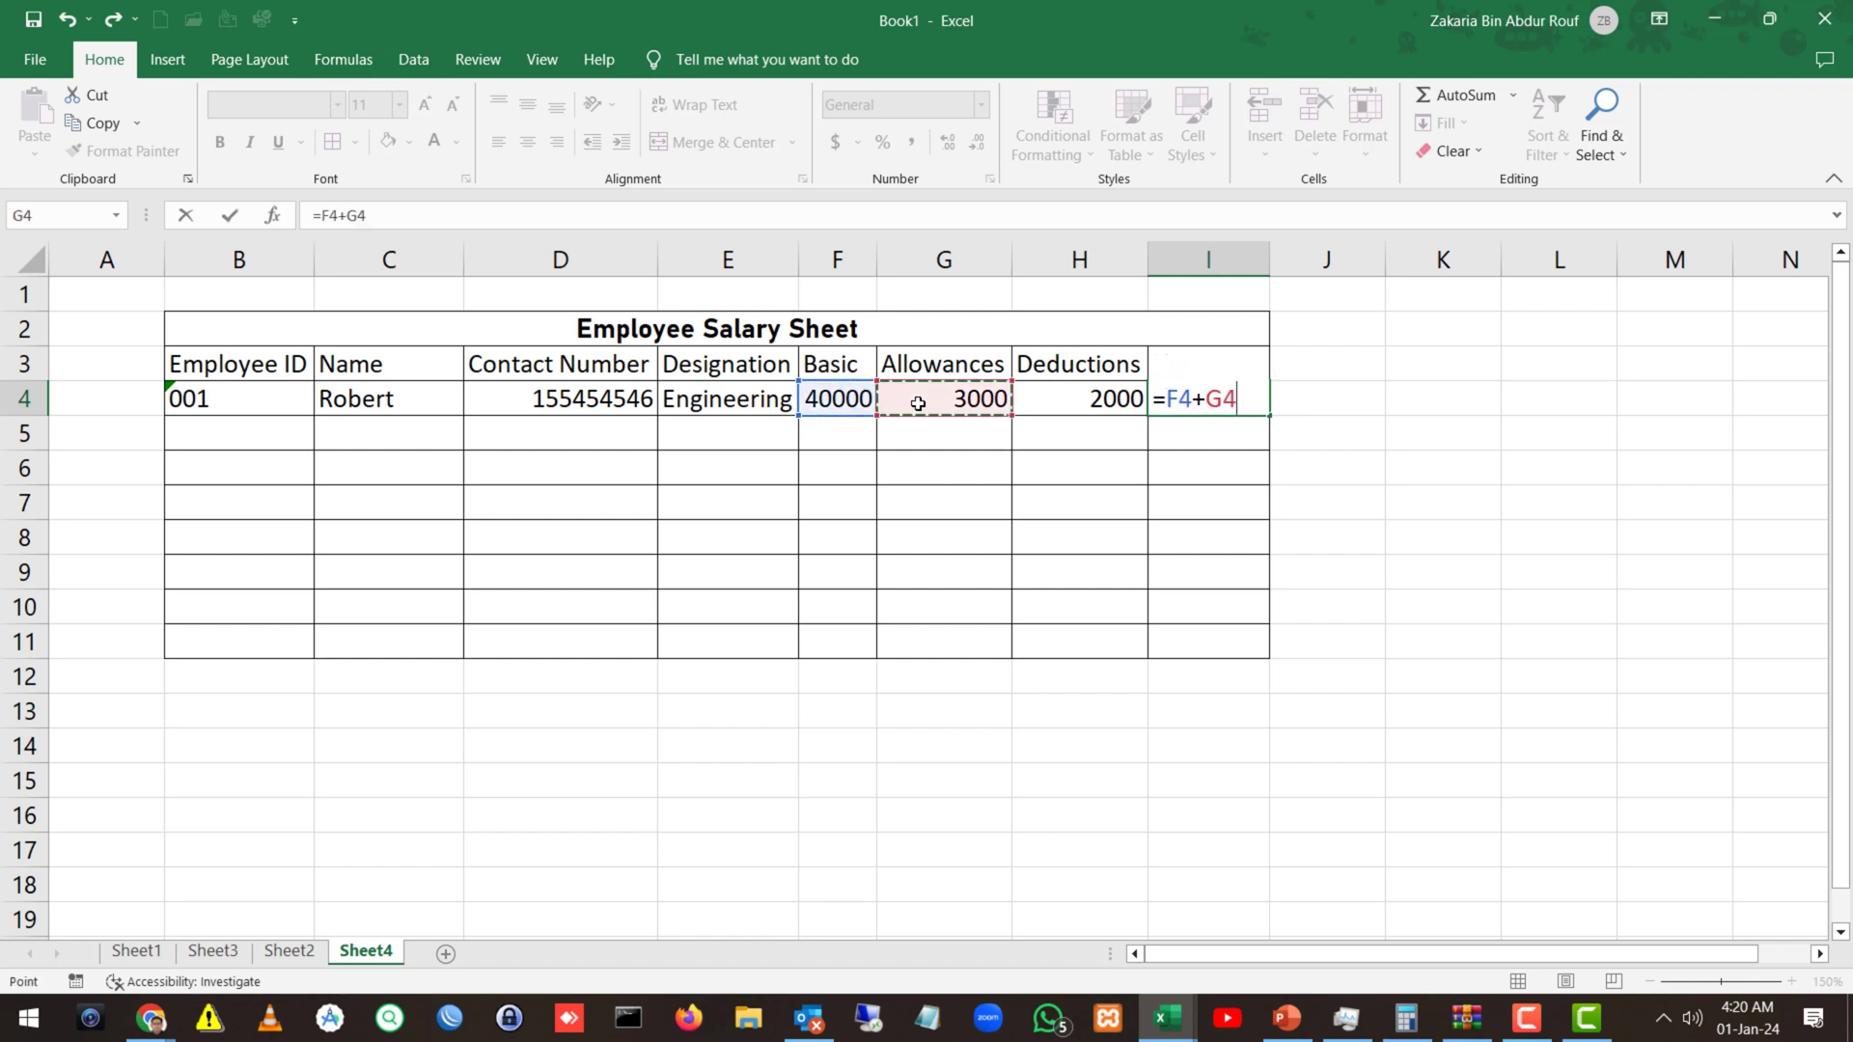
{"action": "type", "text": "-"}
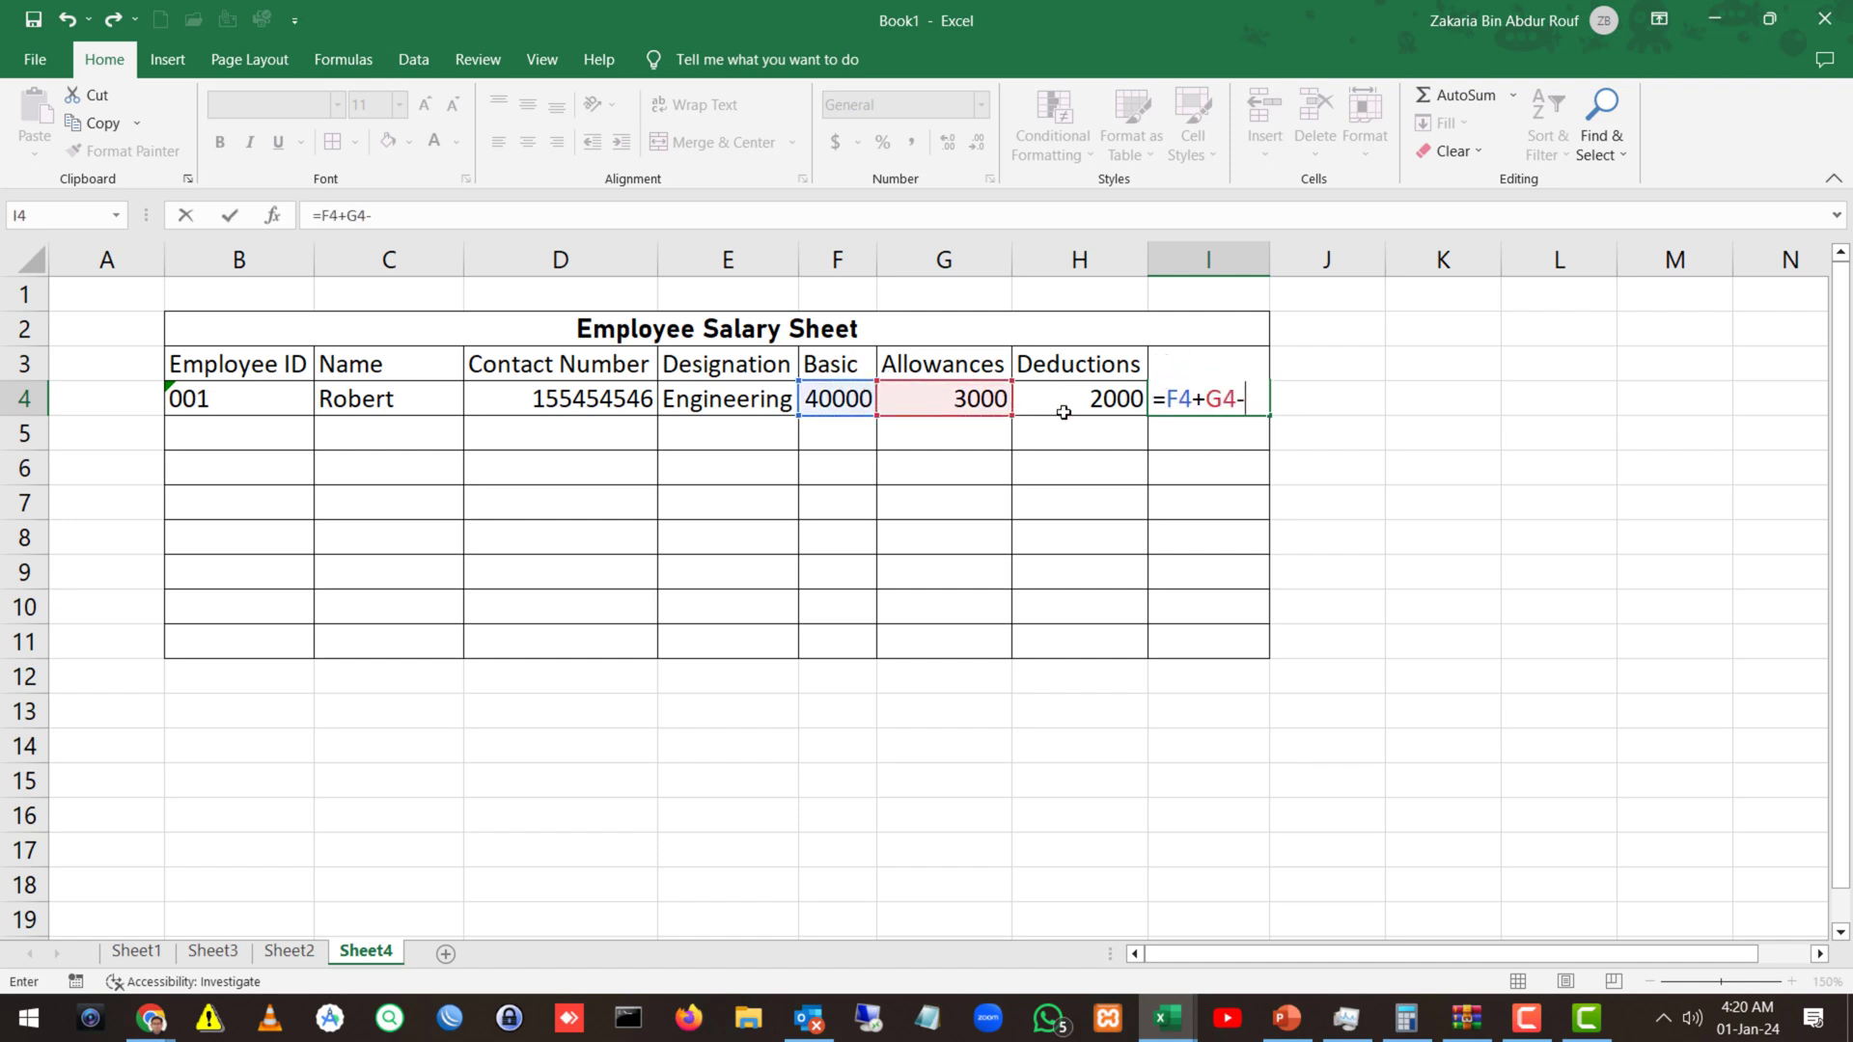
{"action": "left_click", "coordinate": [1063, 412]}
{"action": "key", "text": "Return"}
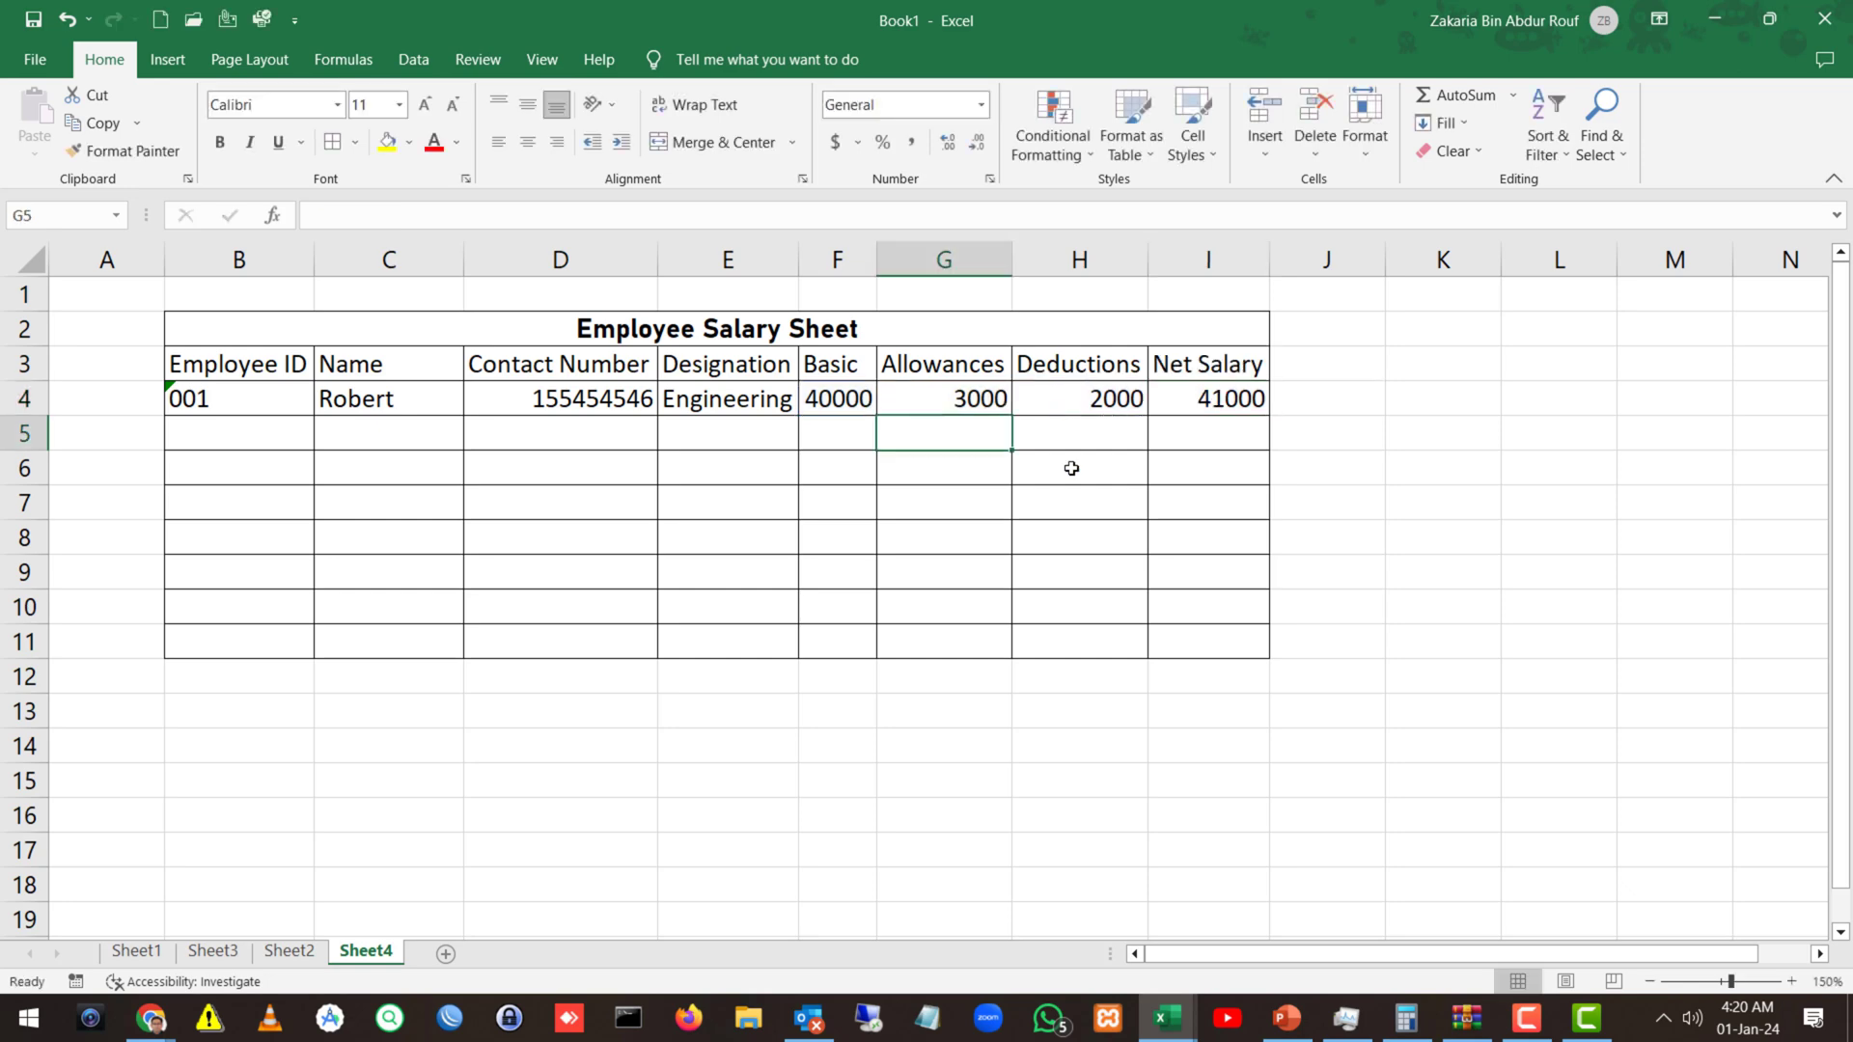
Enter the second employee's ID 002, name and contact number in B5:D5.
{"action": "left_click", "coordinate": [291, 439]}
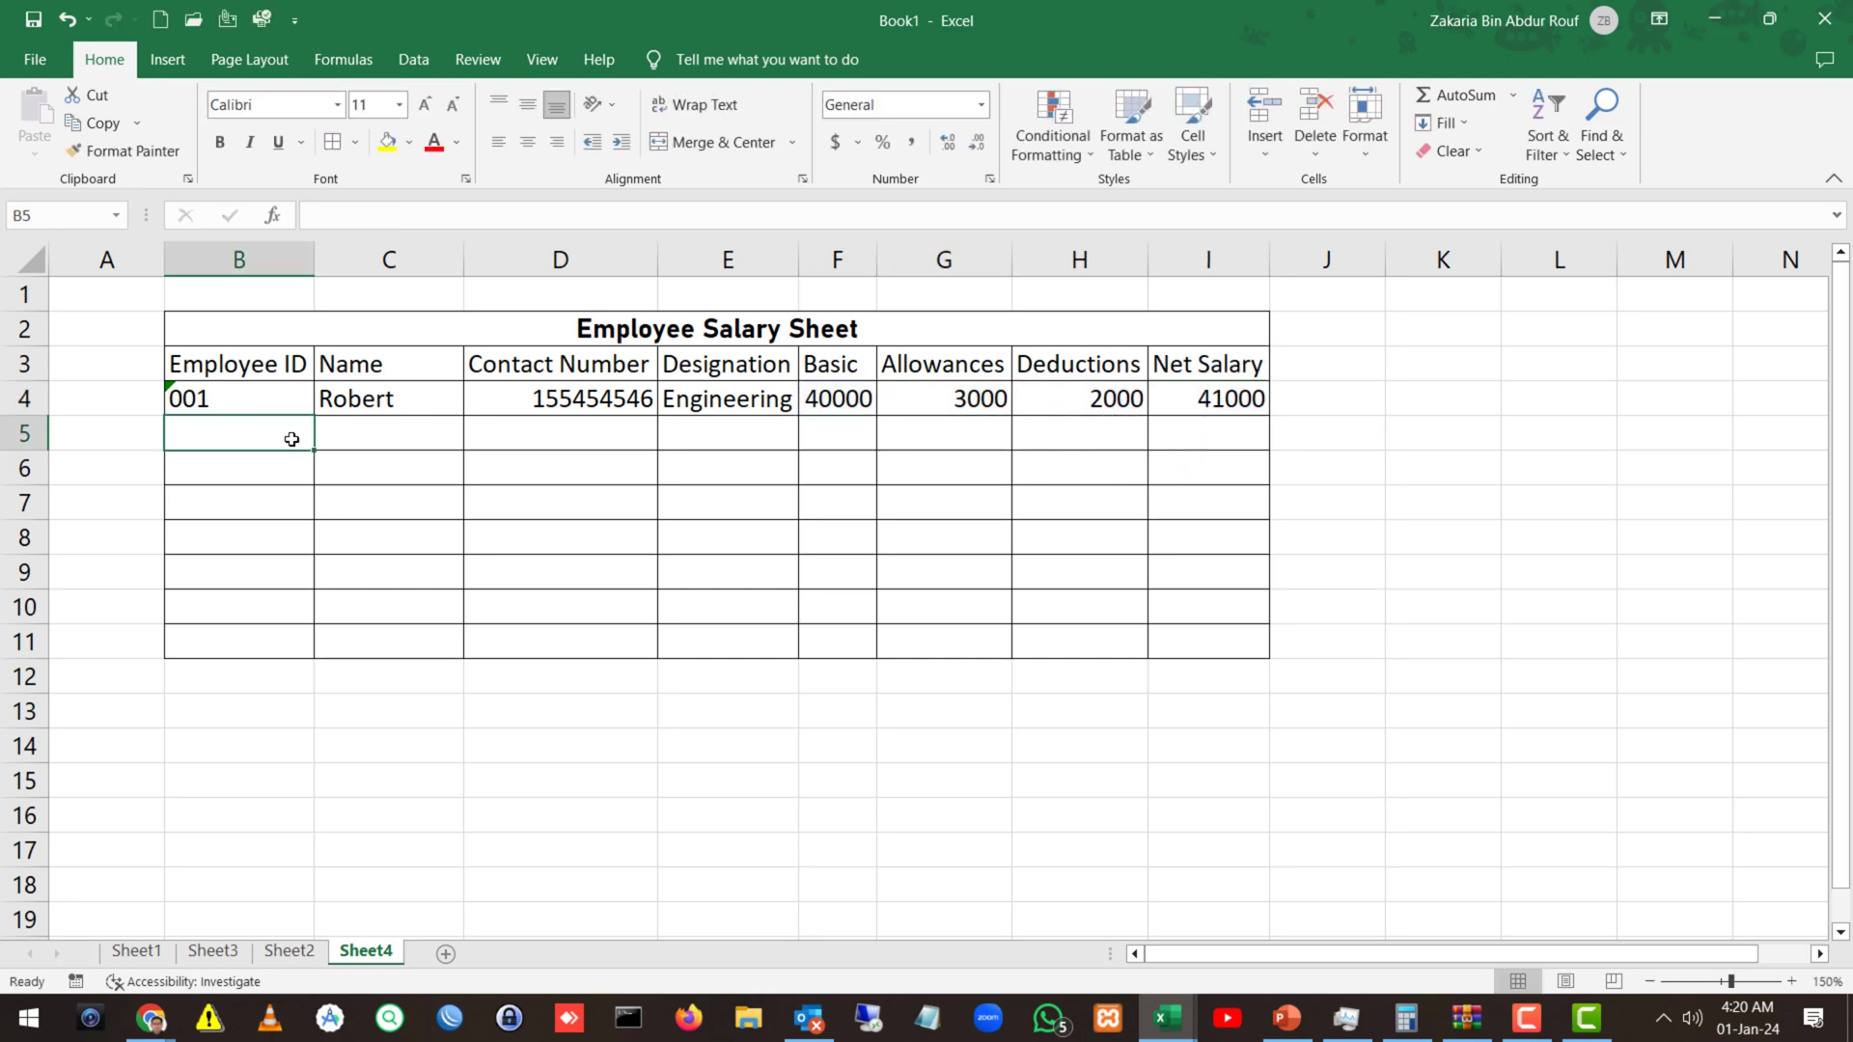
{"action": "type", "text": "002"}
{"action": "key", "text": "Tab"}
{"action": "type", "text": "Mary"}
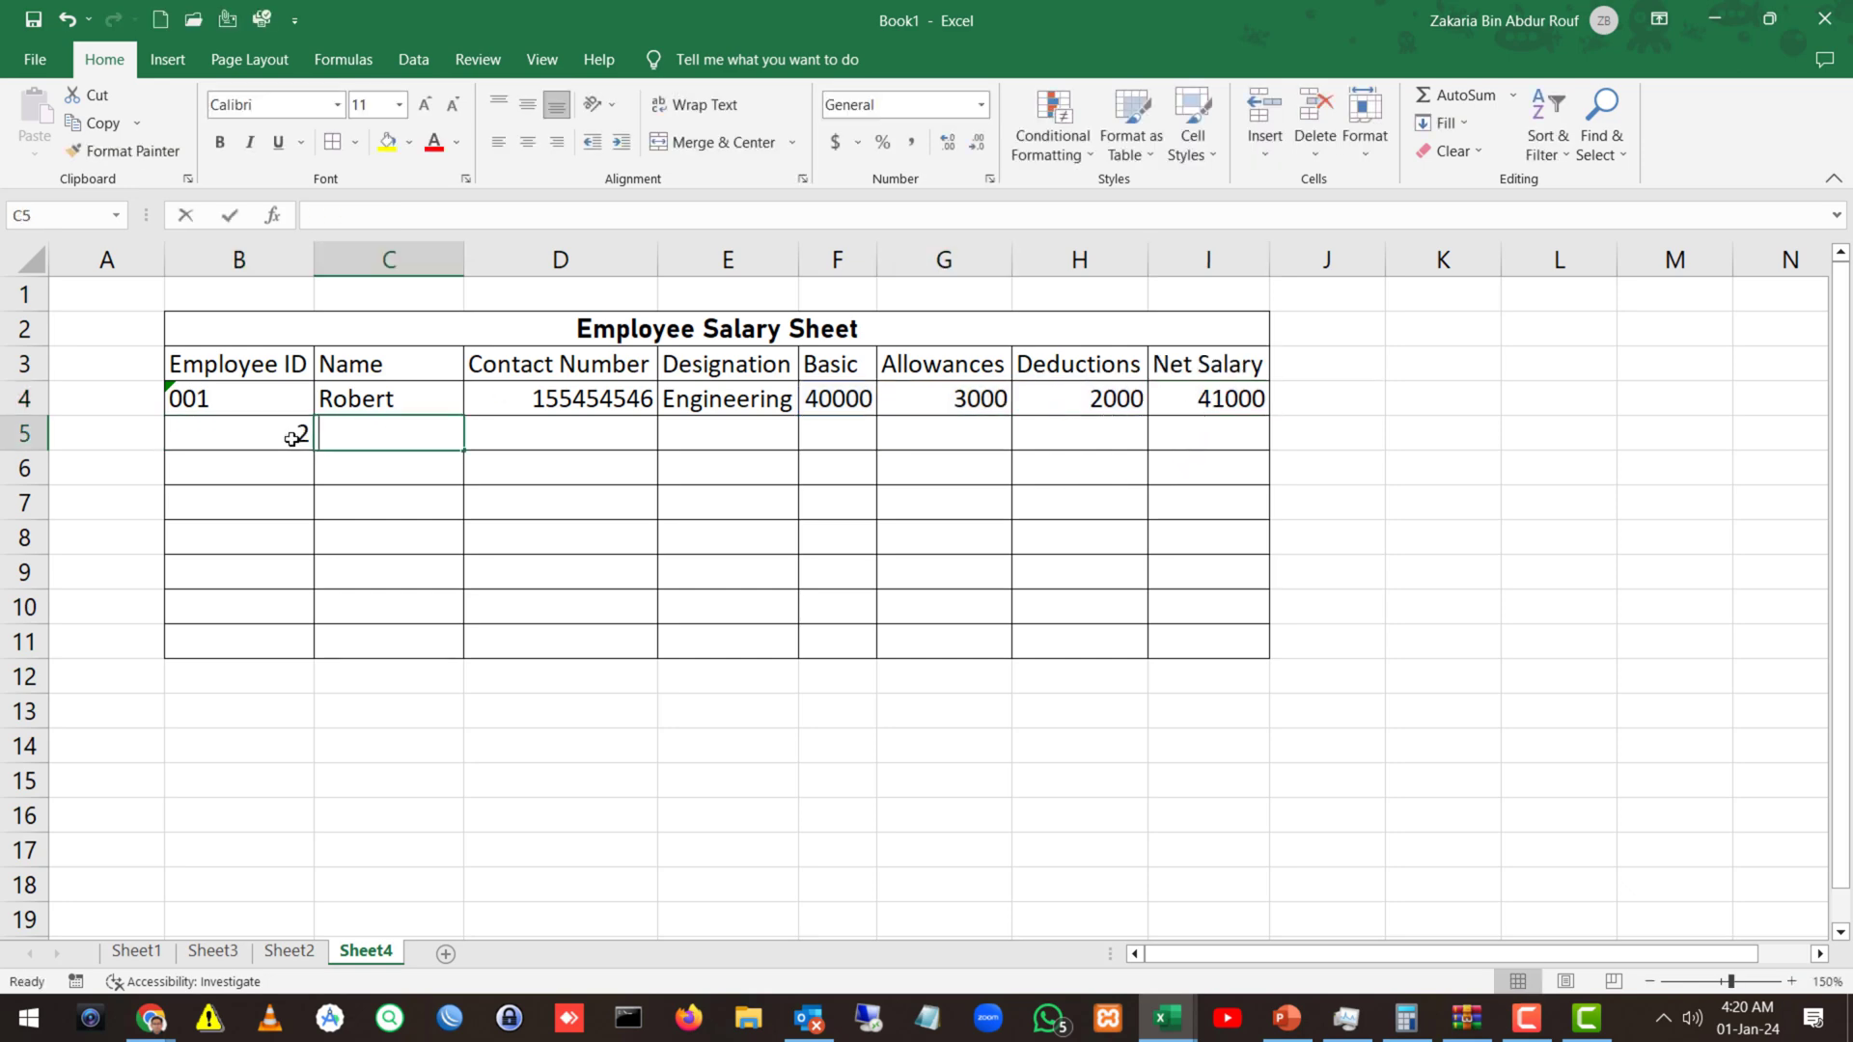
{"action": "key", "text": "Tab"}
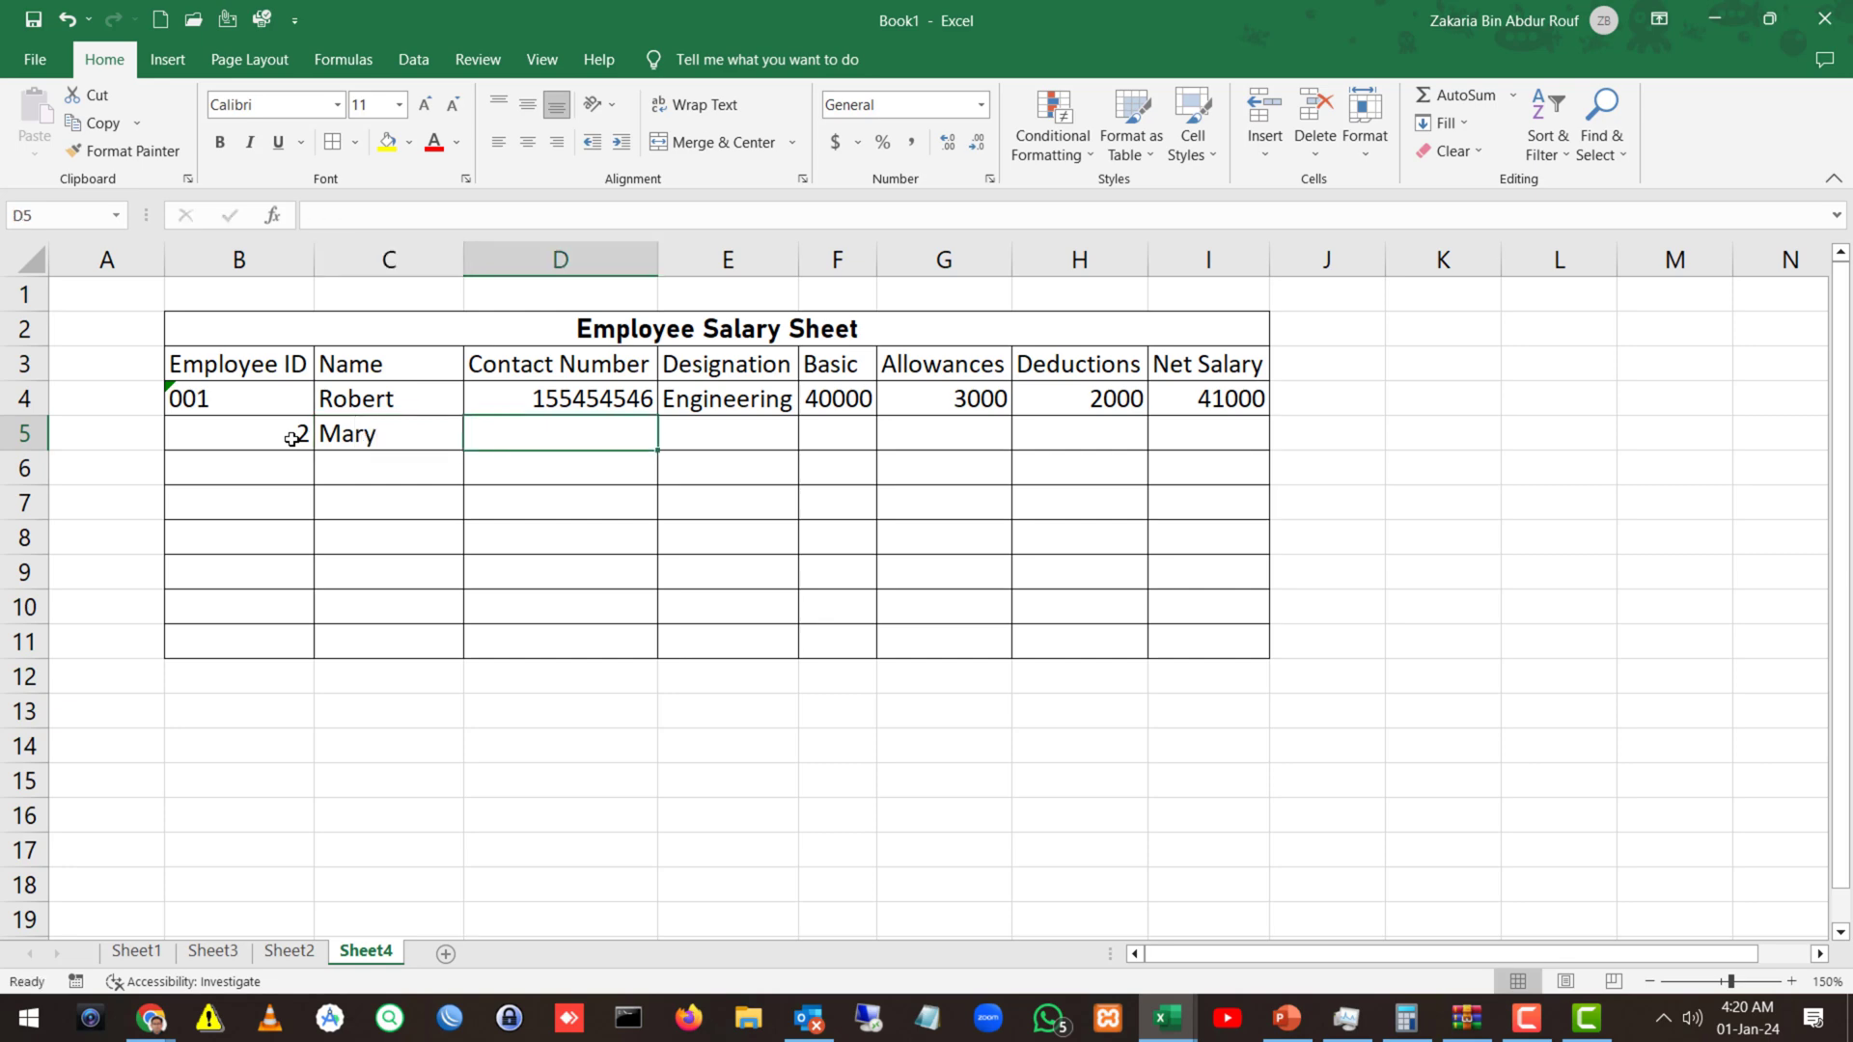
{"action": "type", "text": "14455464"}
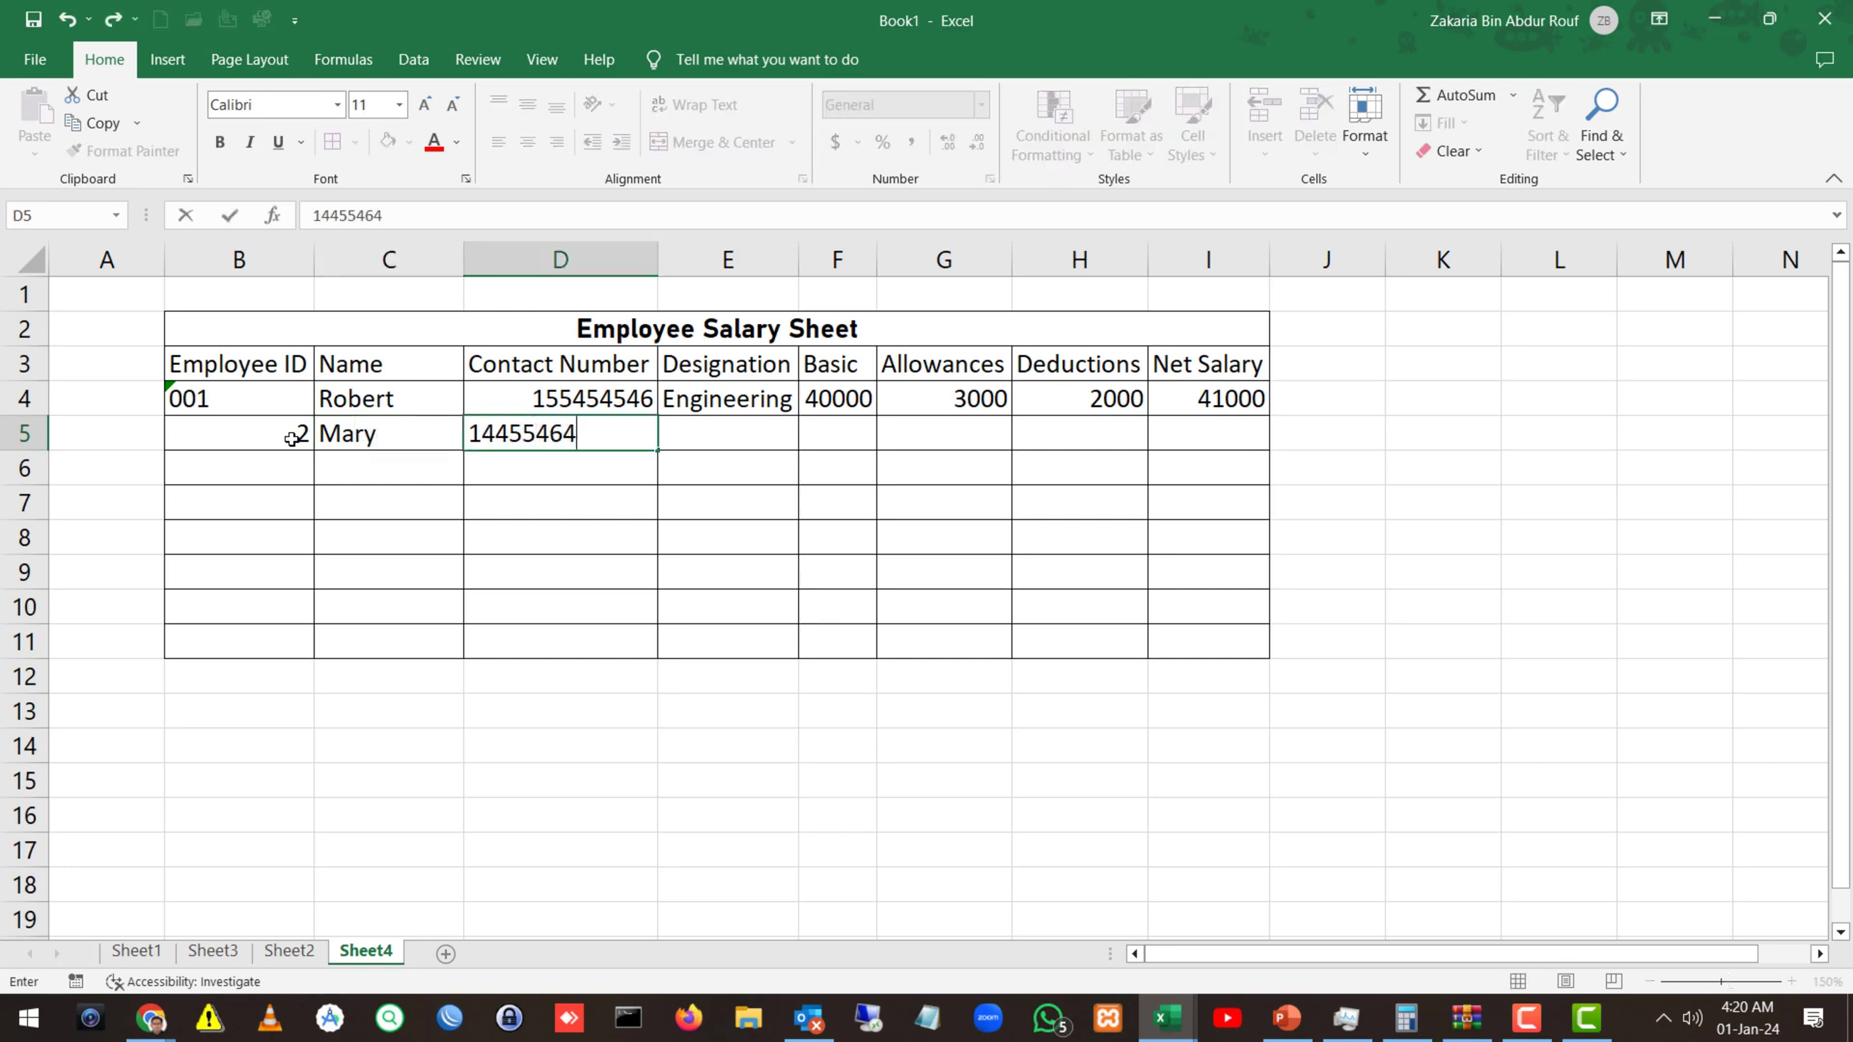
{"action": "key", "text": "Tab"}
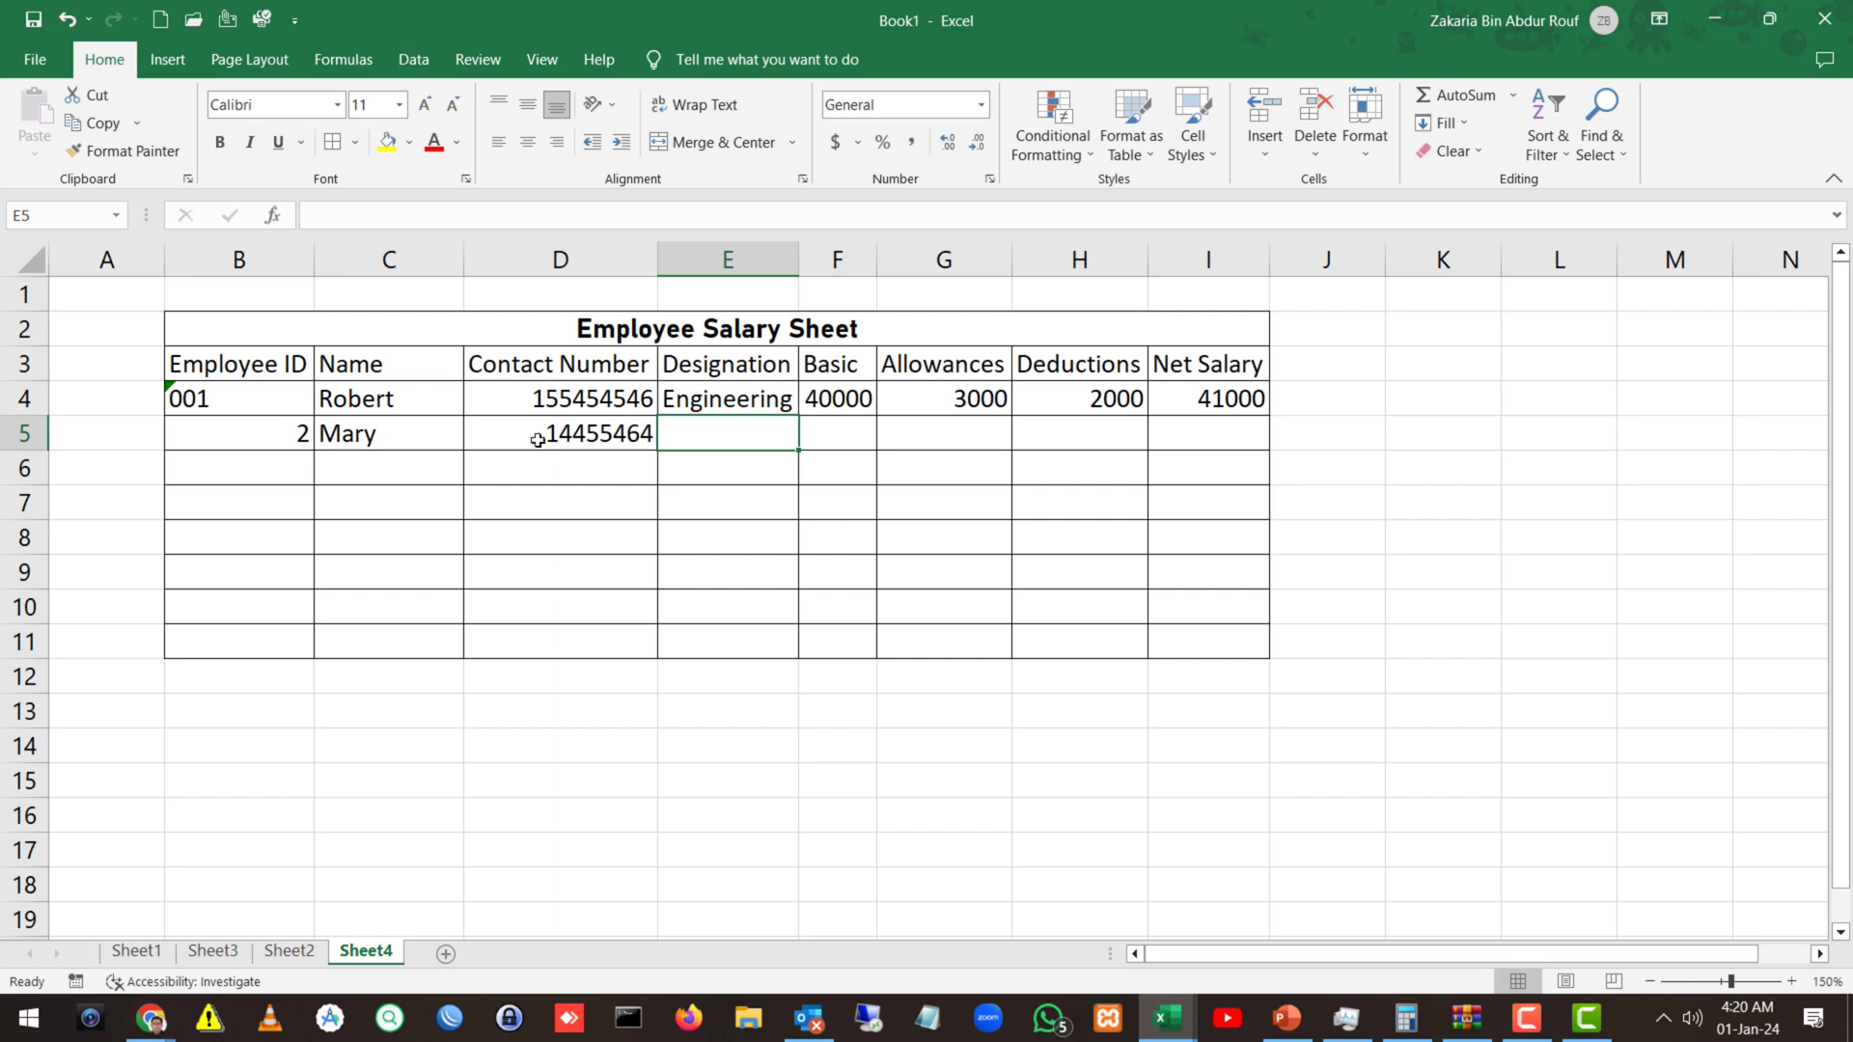
{"action": "double_click", "coordinate": [600, 433]}
{"action": "type", "text": "5"}
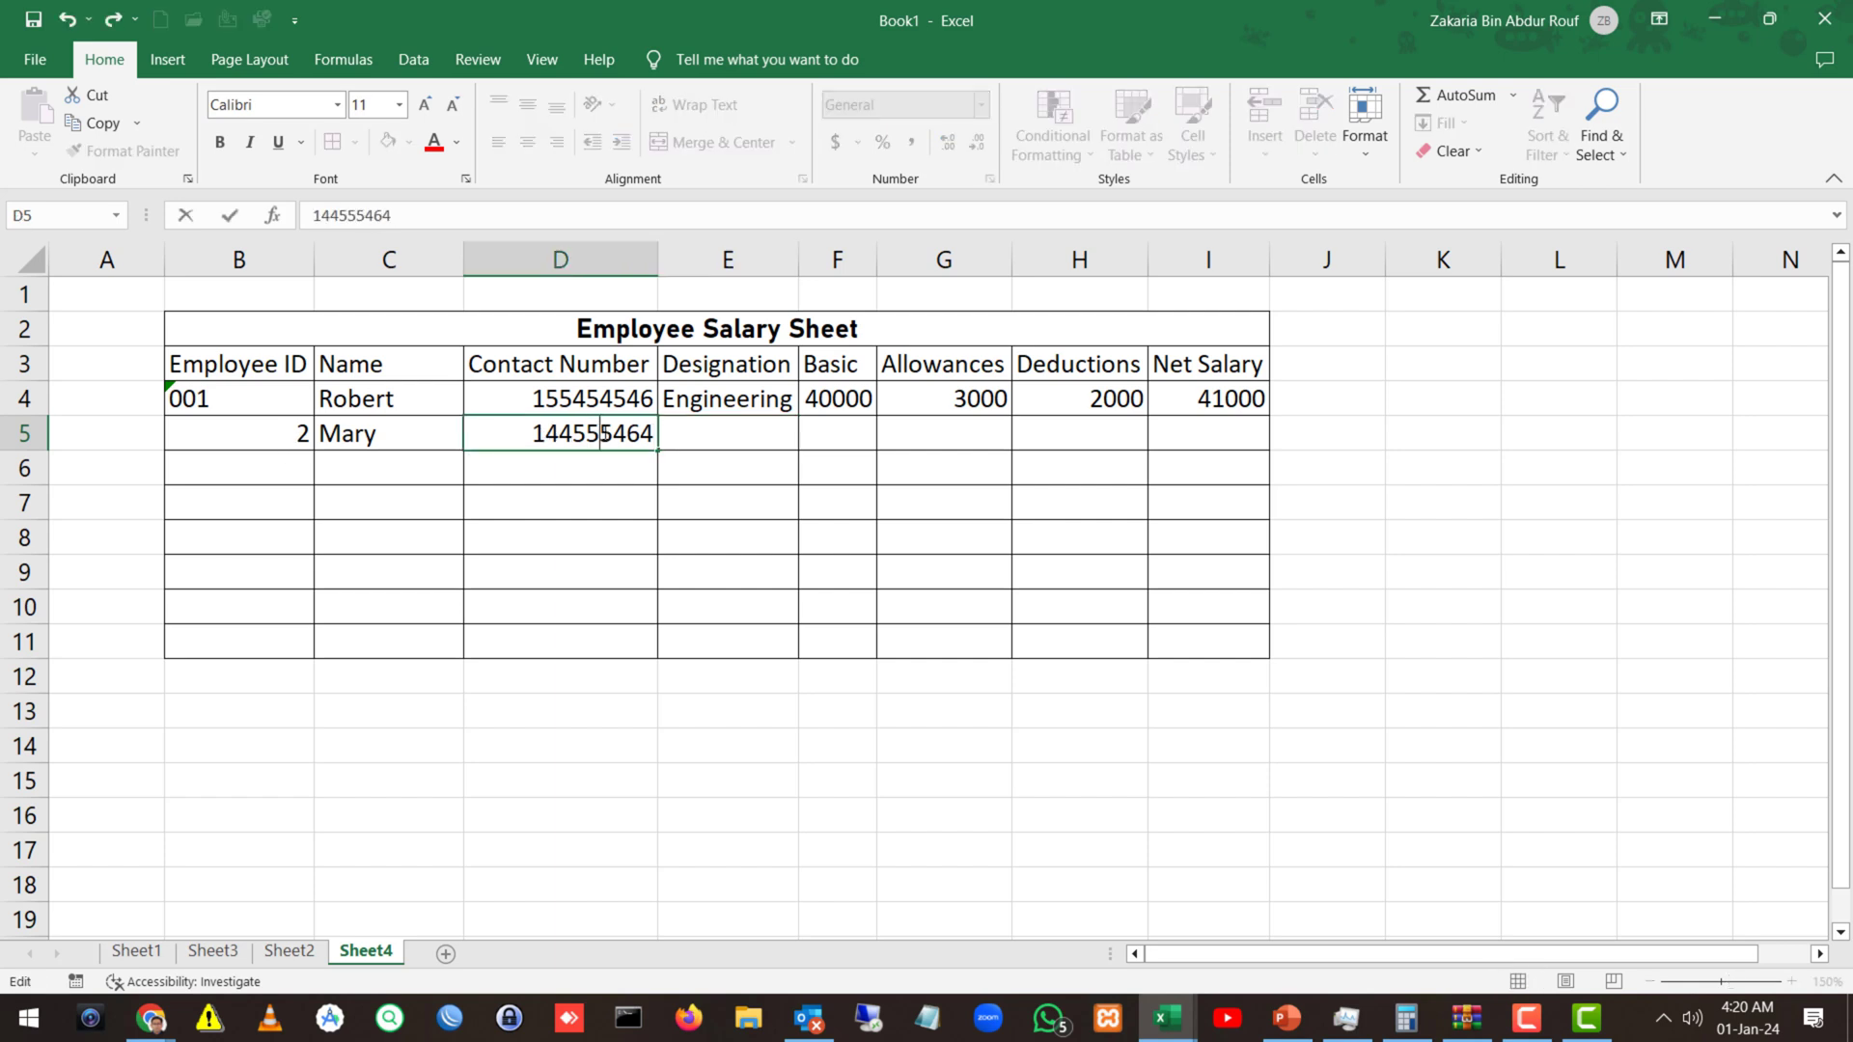
{"action": "key", "text": "Tab"}
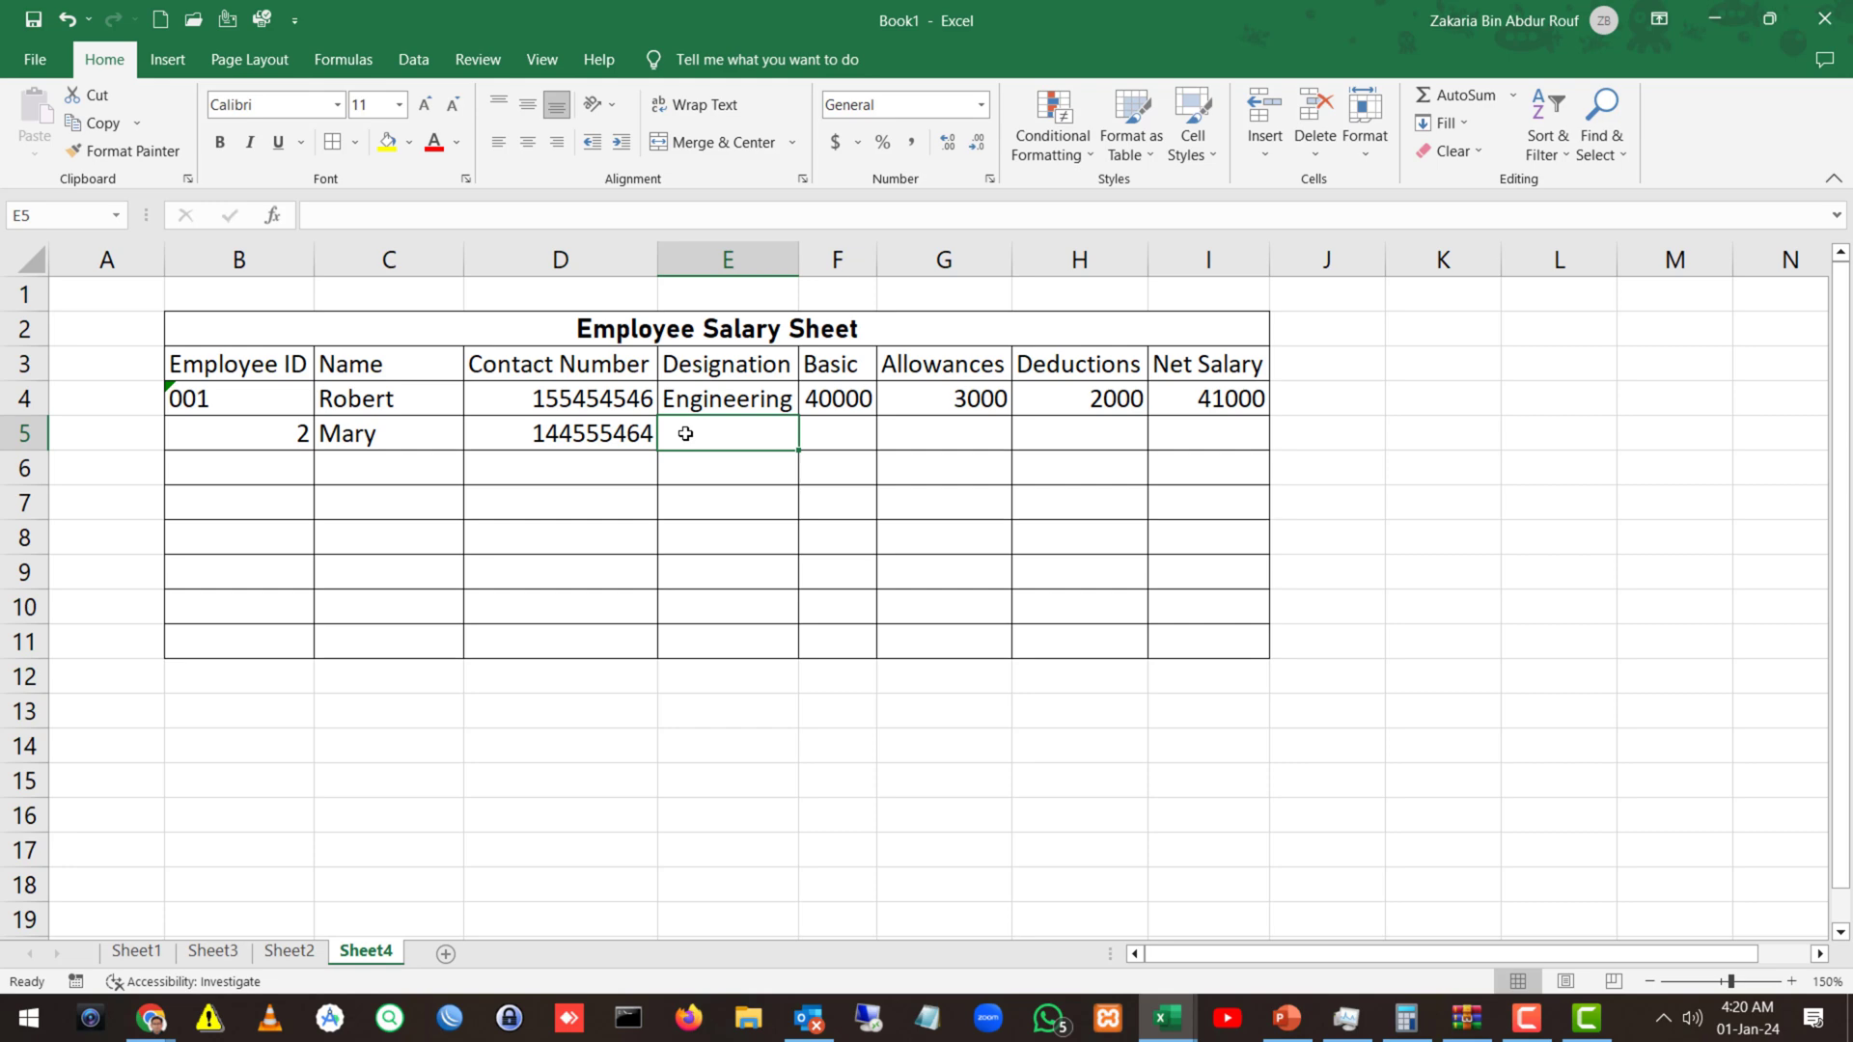
Enter Technology, Basic 50000, Allowances 2000 and Deductions 25000 in E5:H5.
{"action": "type", "text": "Technolog"}
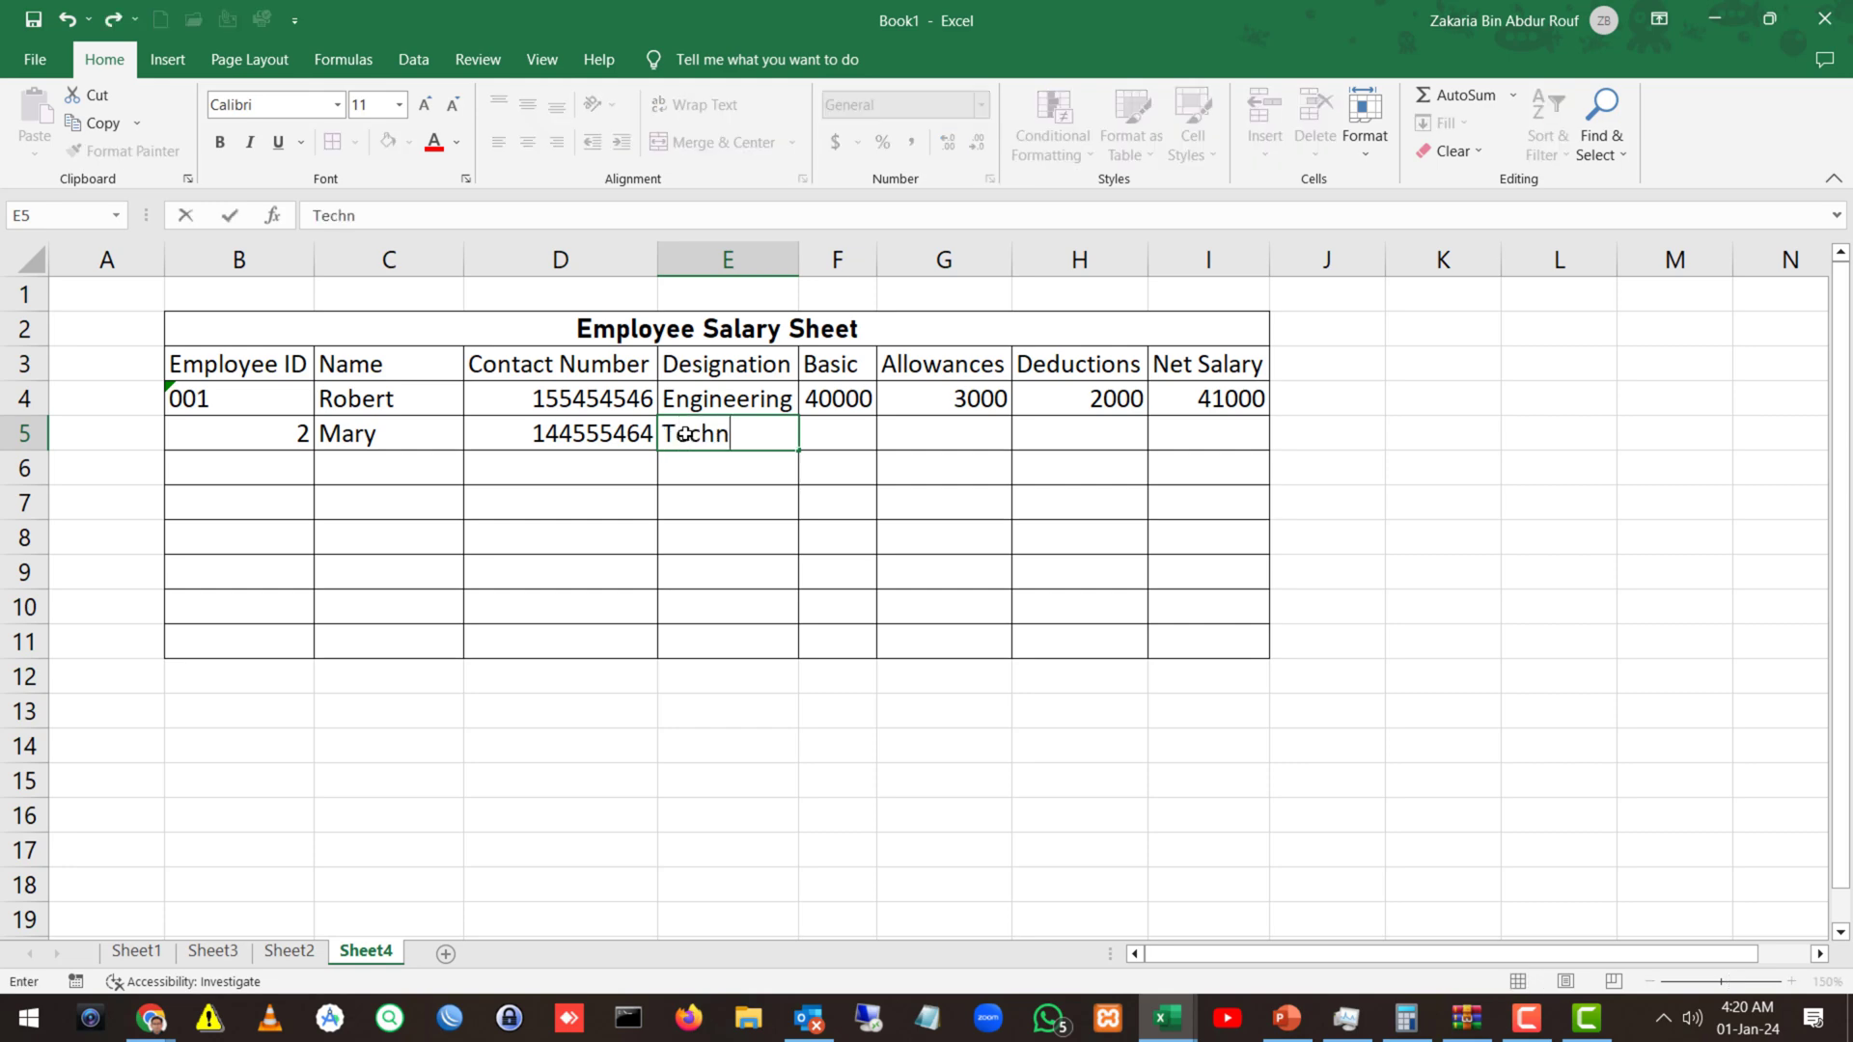
{"action": "key", "text": "BackSpace"}
{"action": "key", "text": "BackSpace"}
{"action": "key", "text": "BackSpace"}
{"action": "type", "text": "logy"}
{"action": "key", "text": "Tab"}
{"action": "type", "text": "5000"}
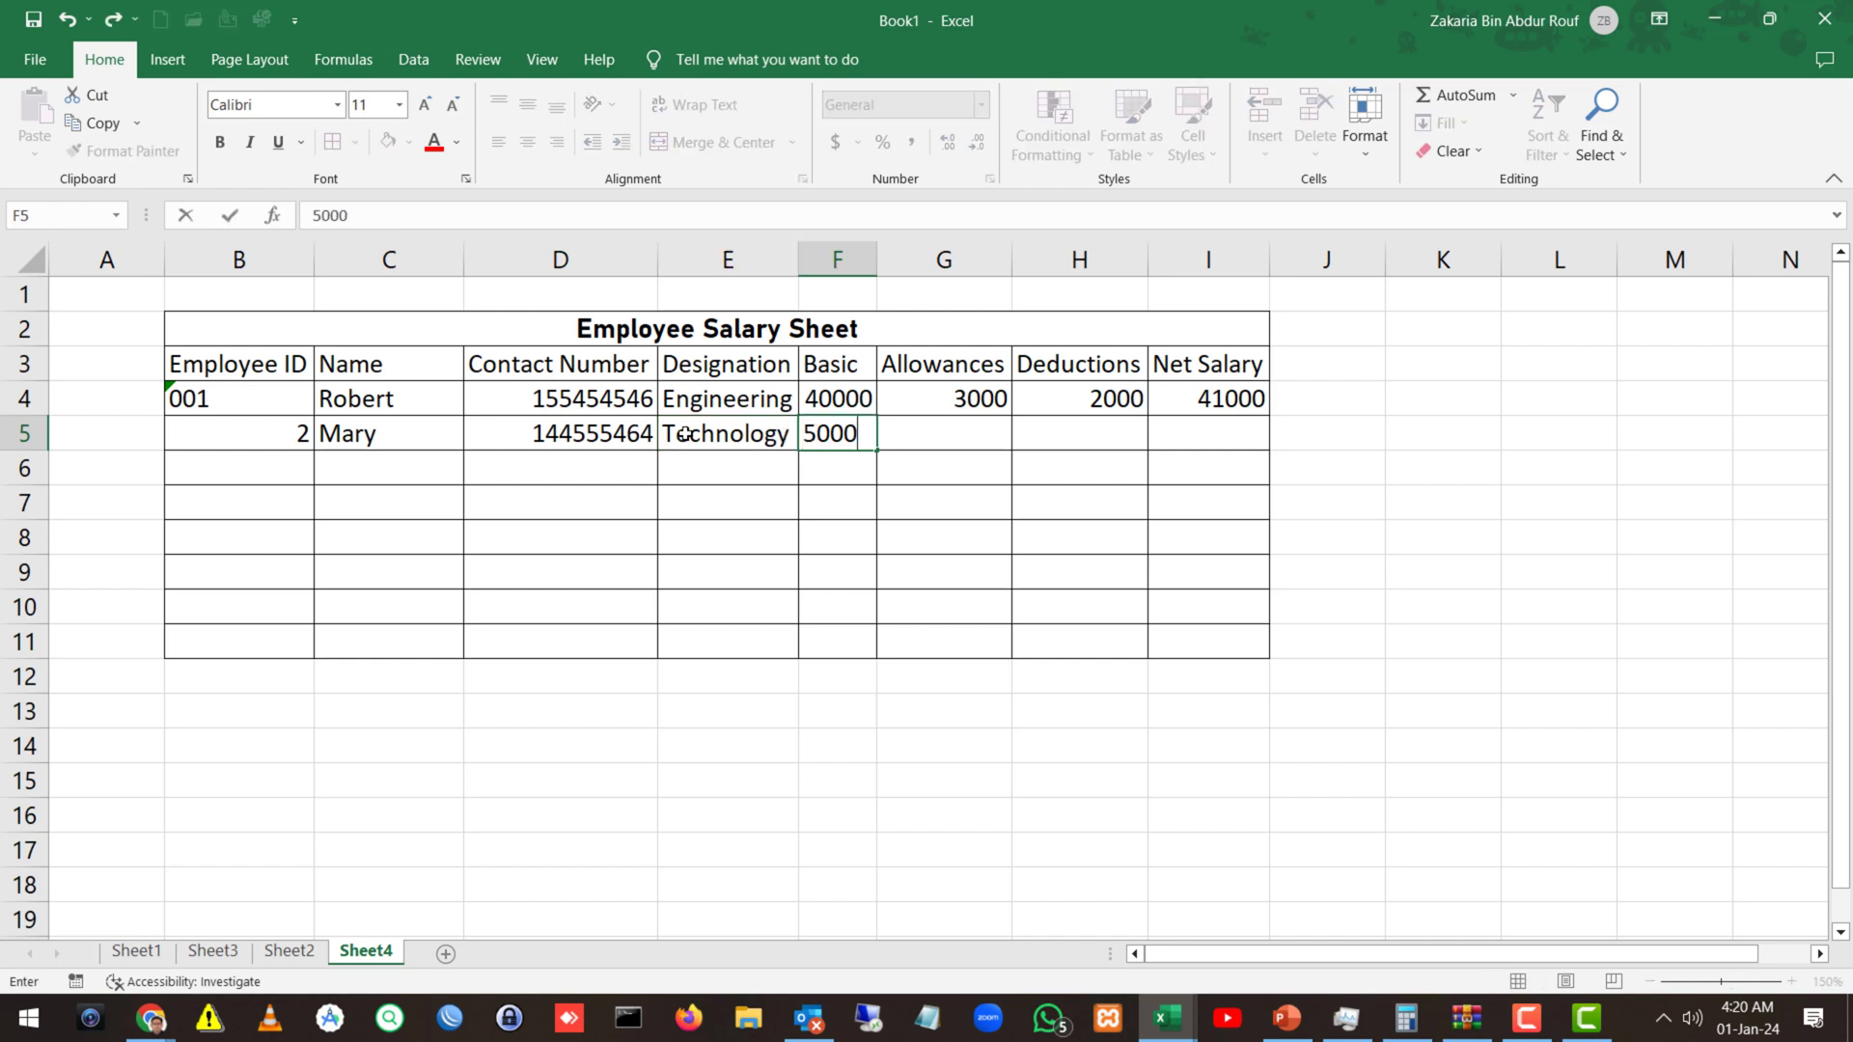
{"action": "key", "text": "Tab"}
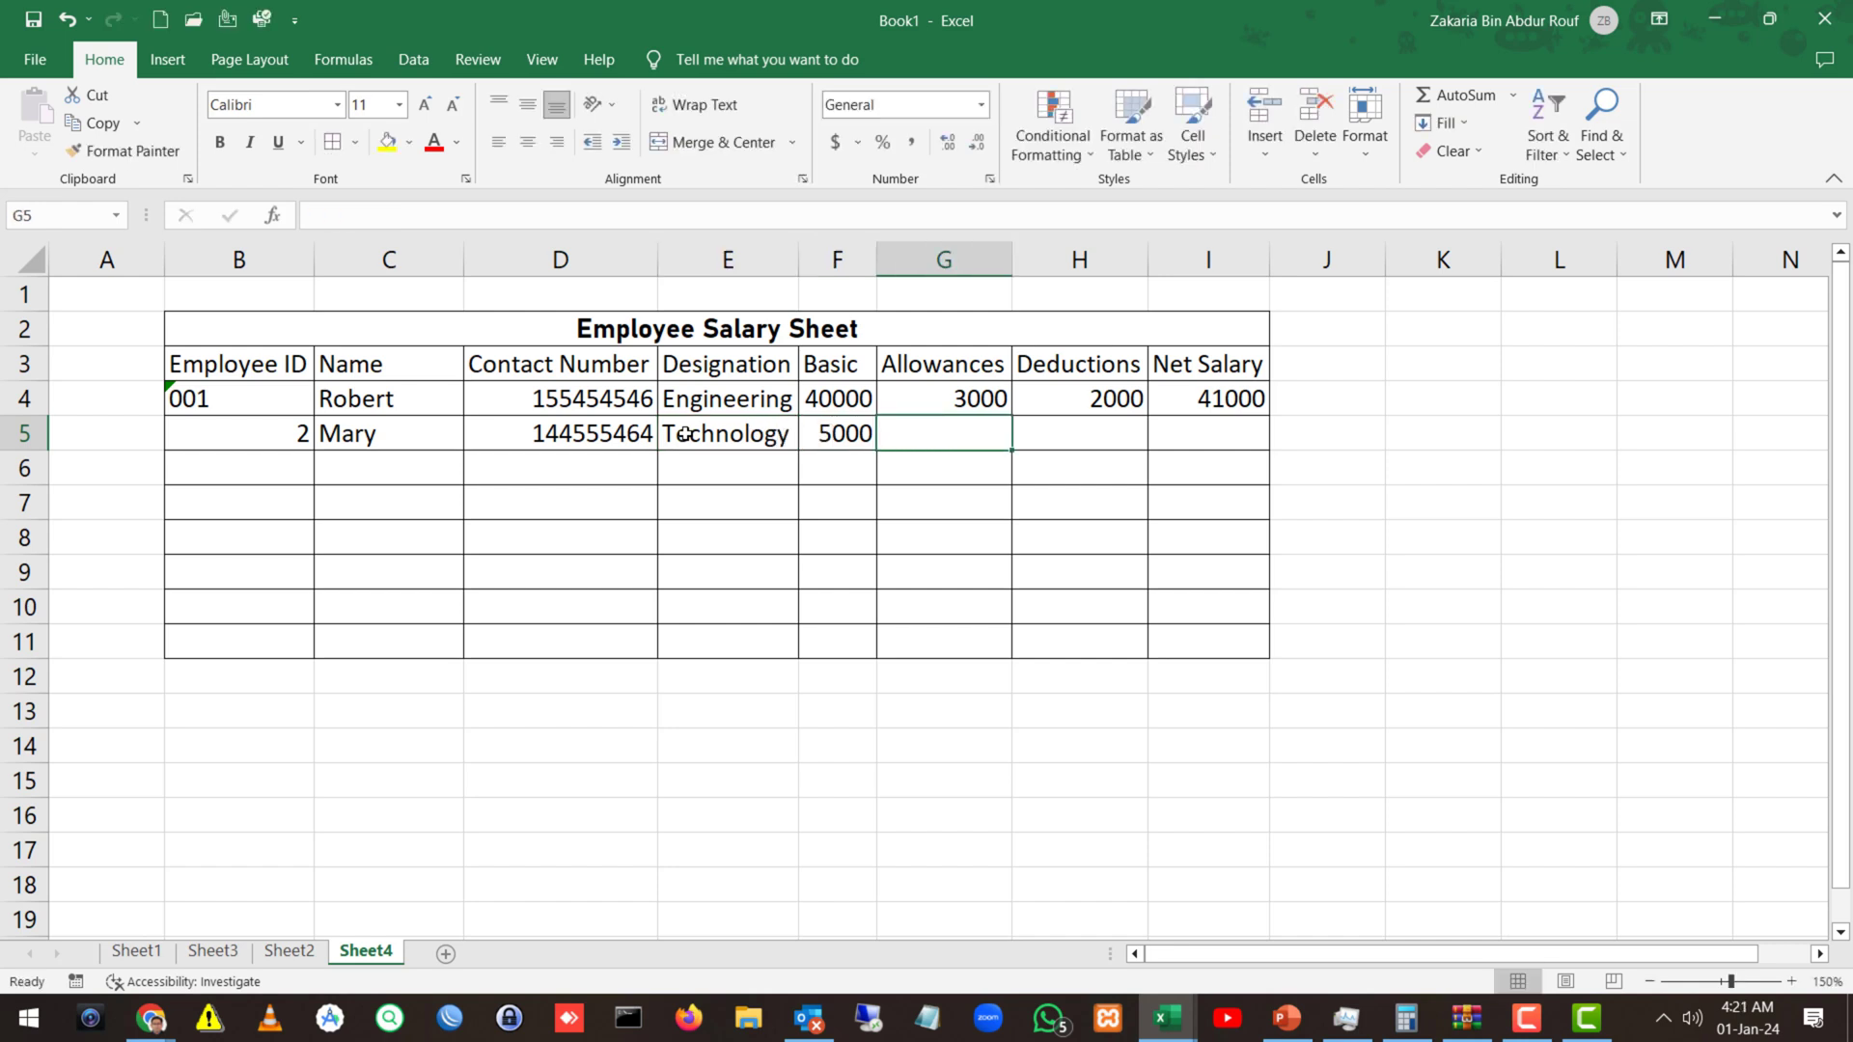
{"action": "double_click", "coordinate": [852, 436]}
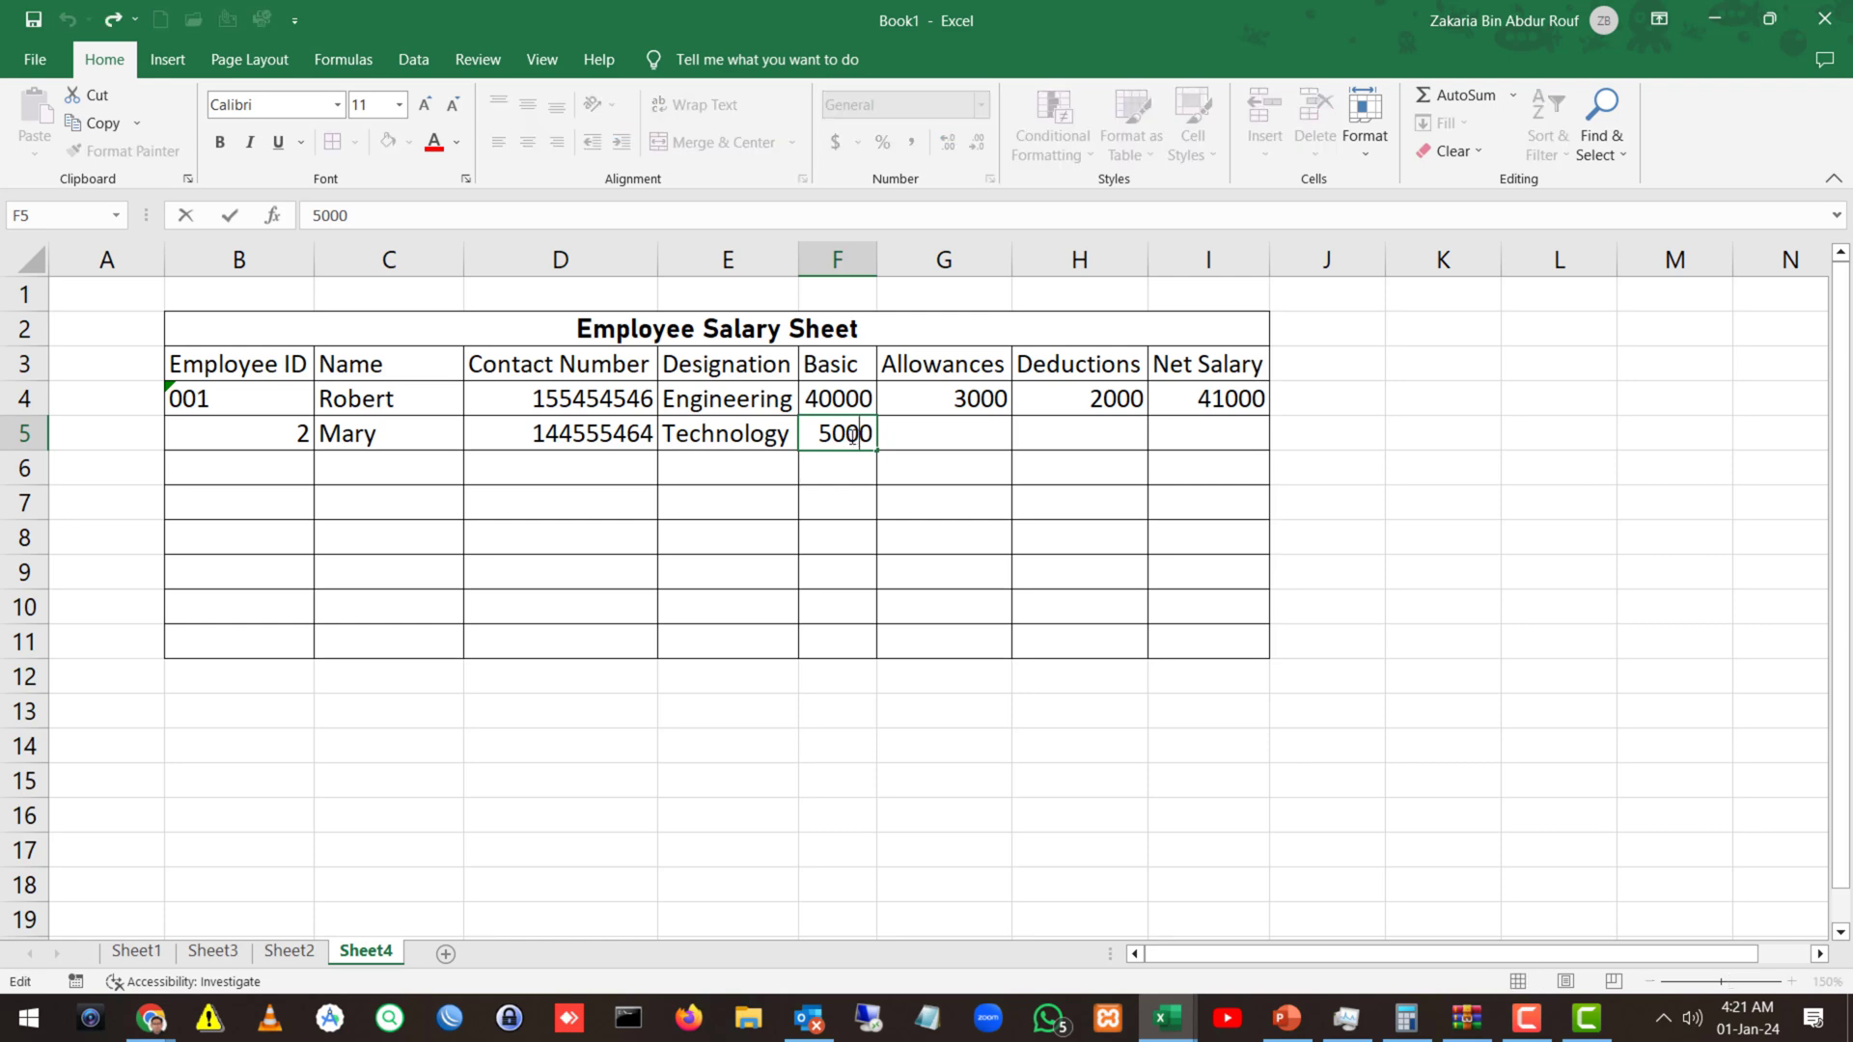
{"action": "type", "text": "0"}
{"action": "key", "text": "Tab"}
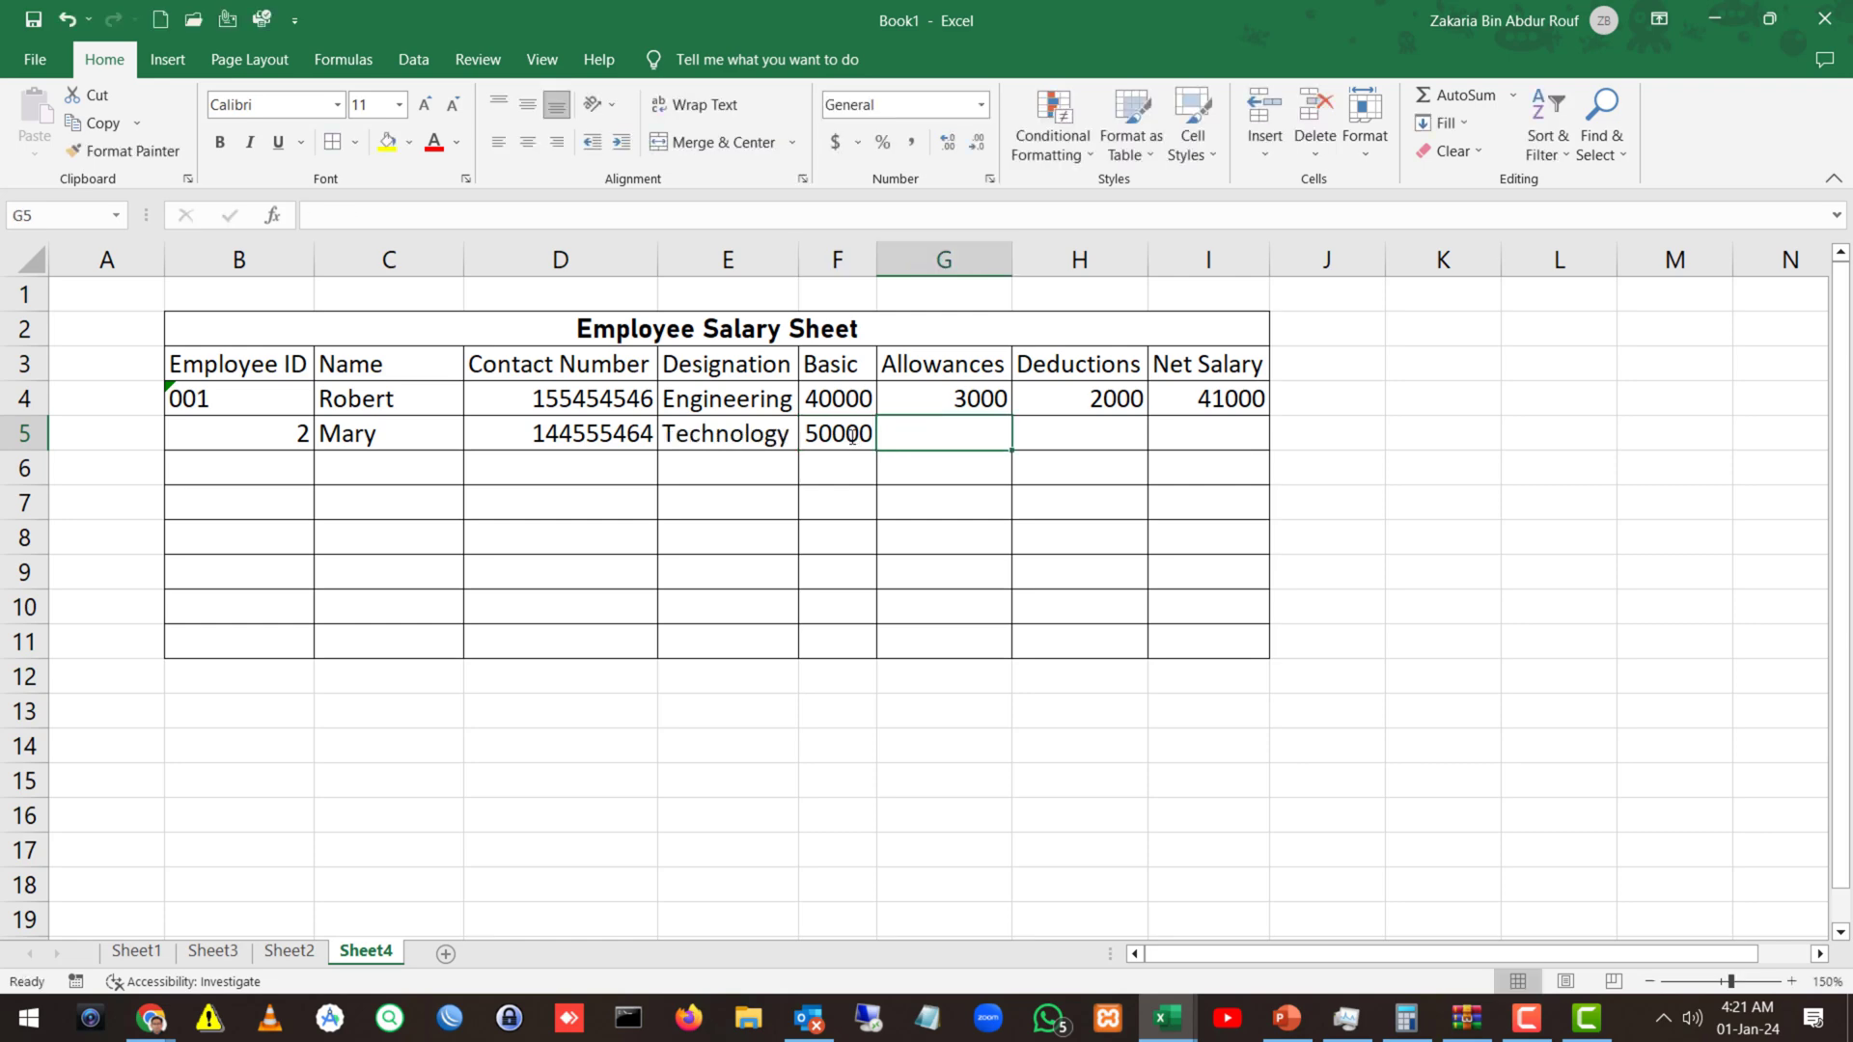
{"action": "type", "text": "2000"}
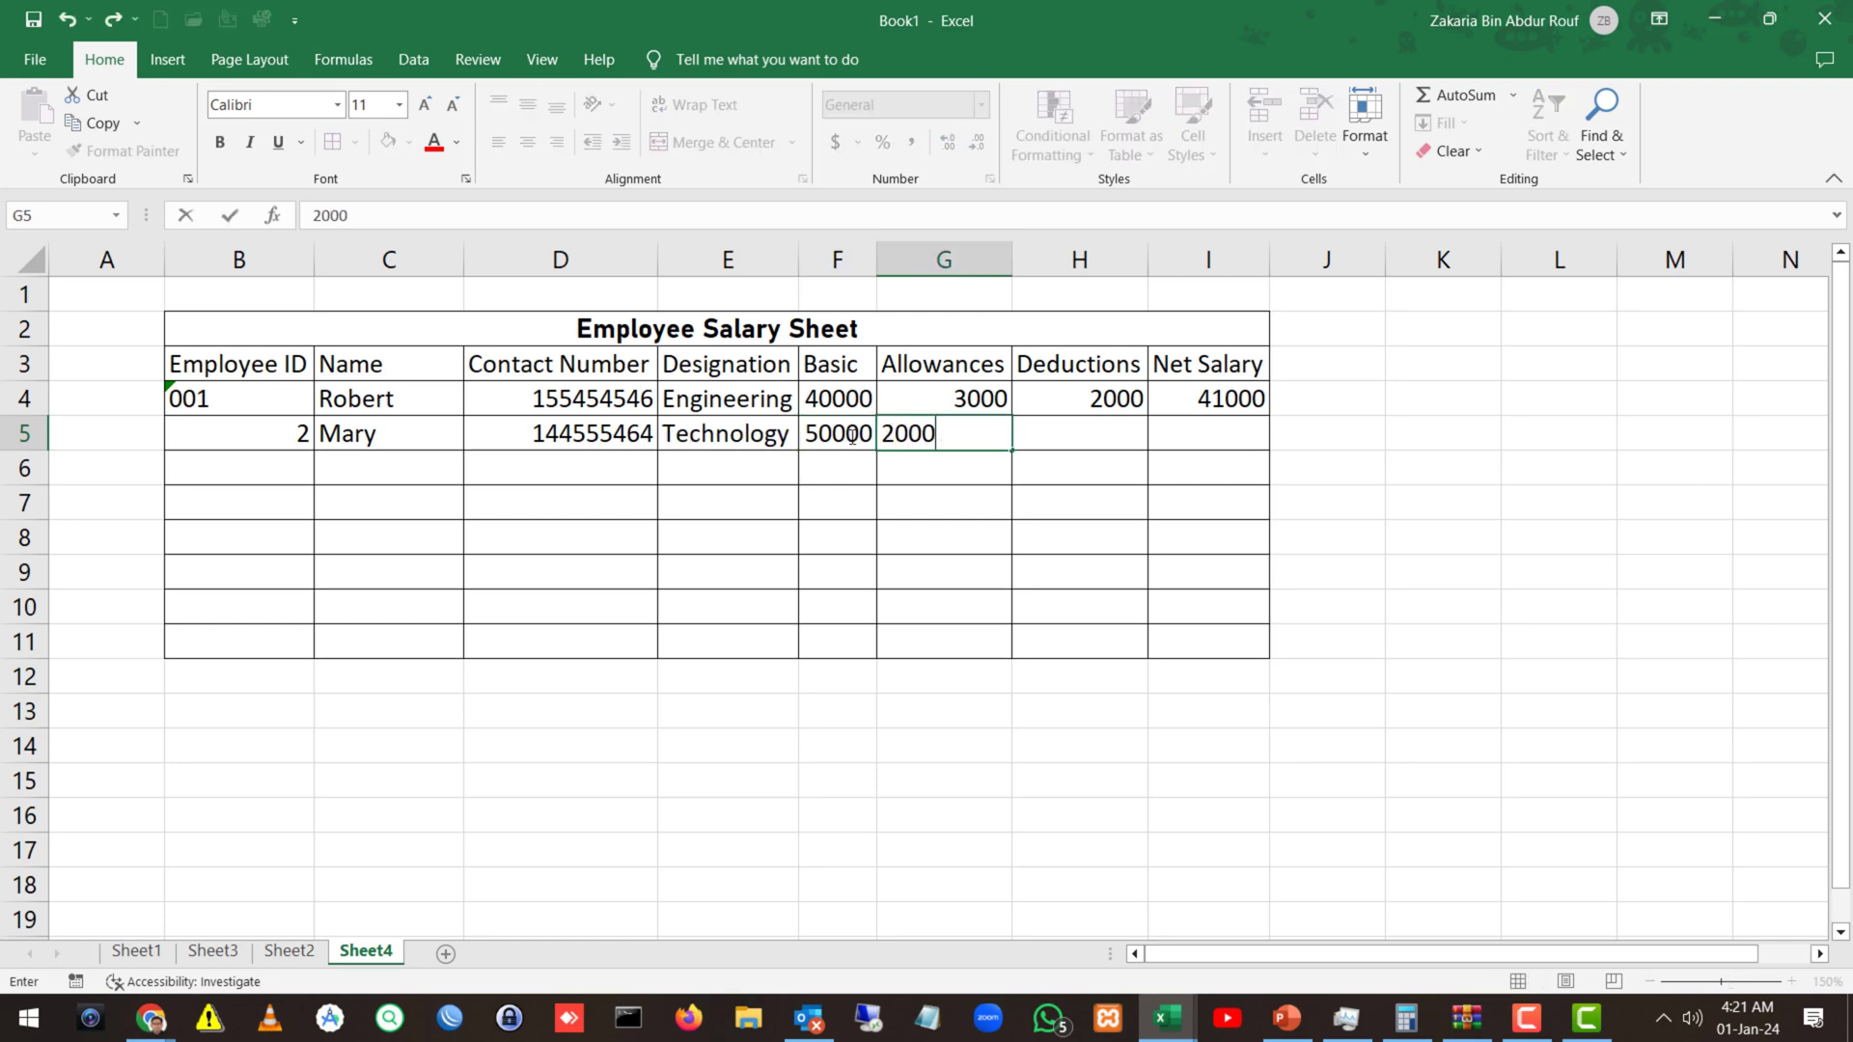
{"action": "key", "text": "Tab"}
{"action": "type", "text": "25000"}
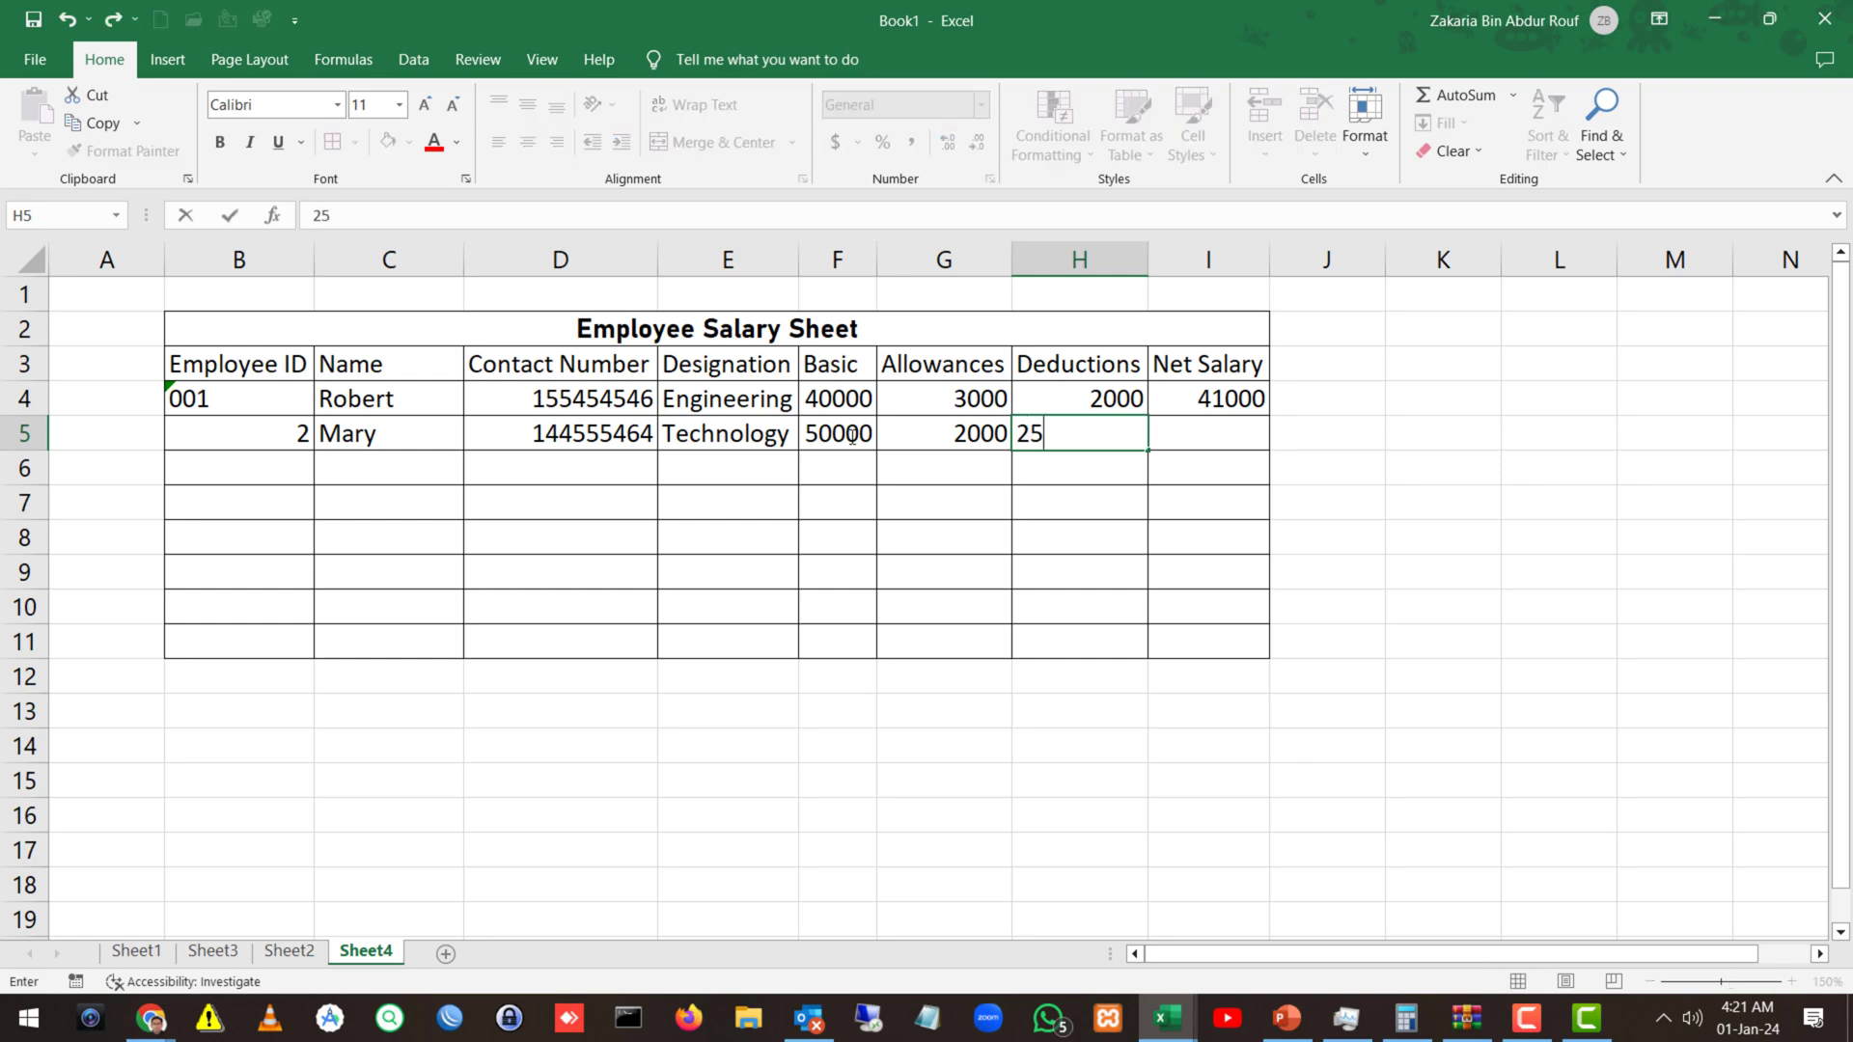
{"action": "key", "text": "Tab"}
Enter the formula =F5+G5-H5 in I5 for a Net Salary of 27000.
{"action": "type", "text": "="}
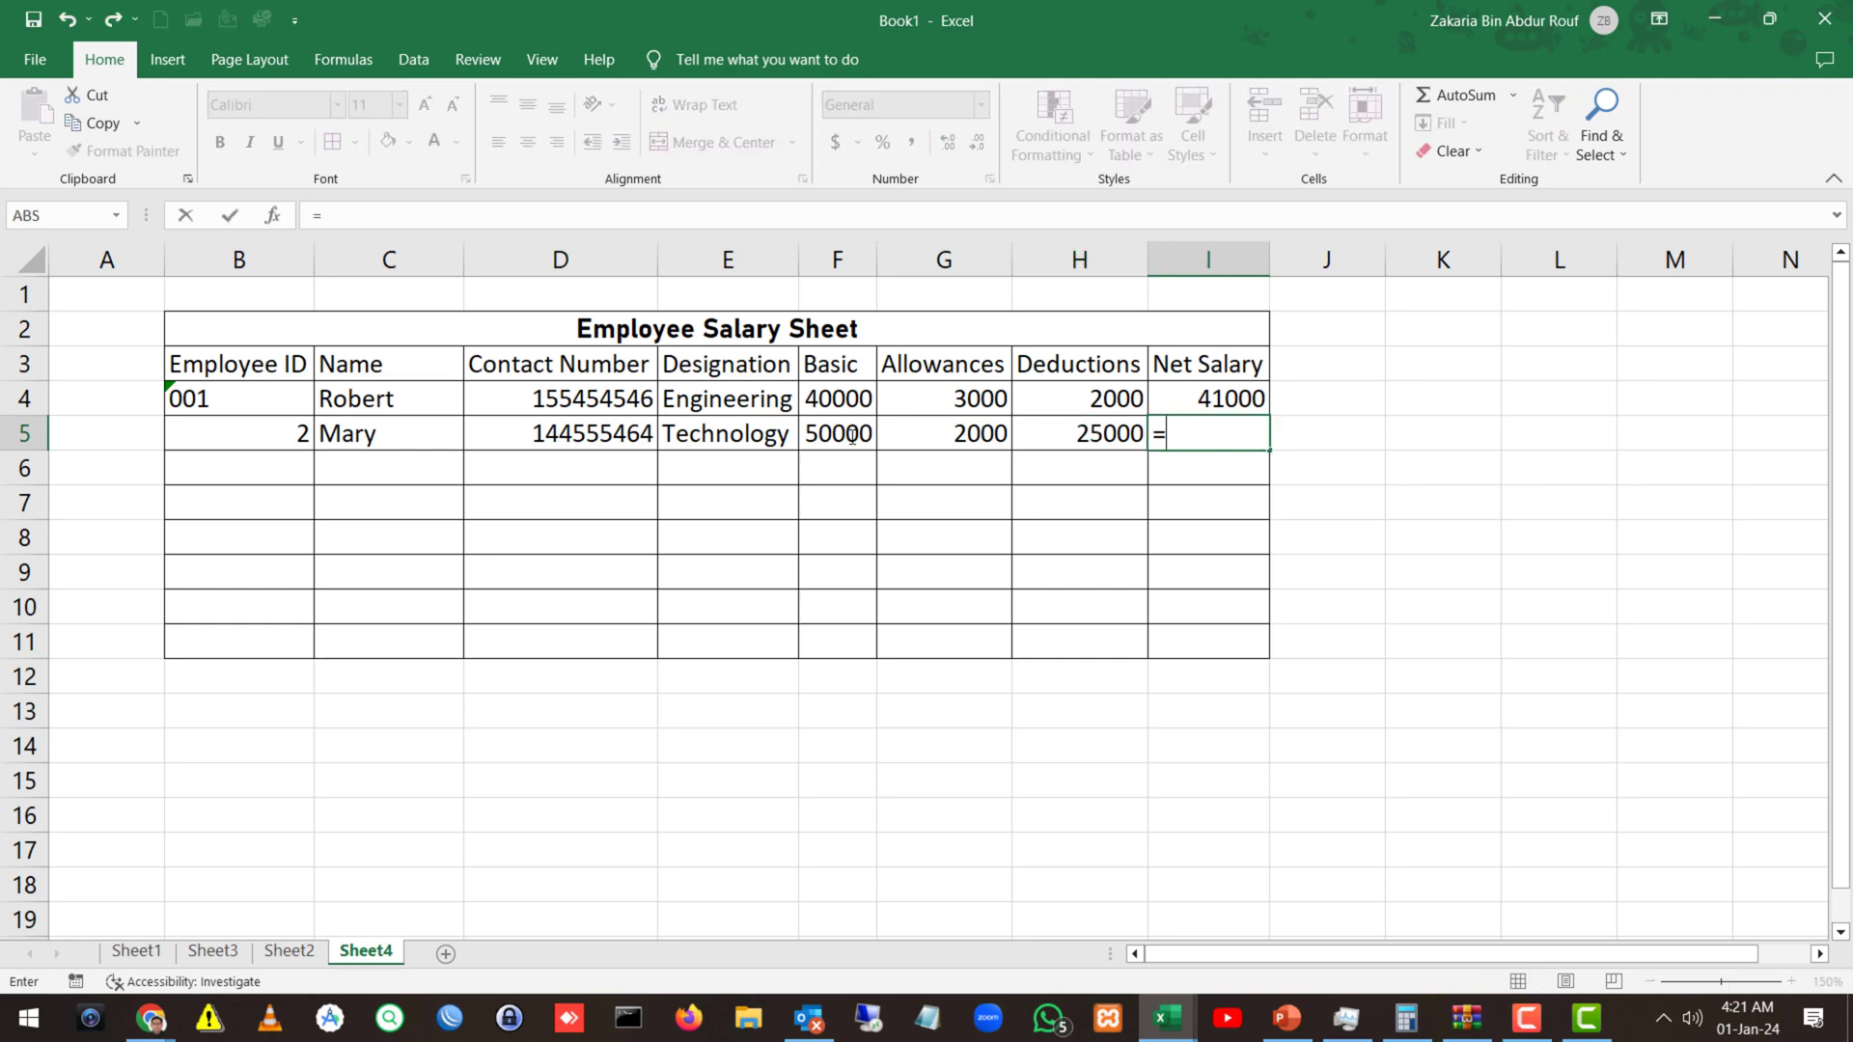
{"action": "left_click", "coordinate": [830, 436]}
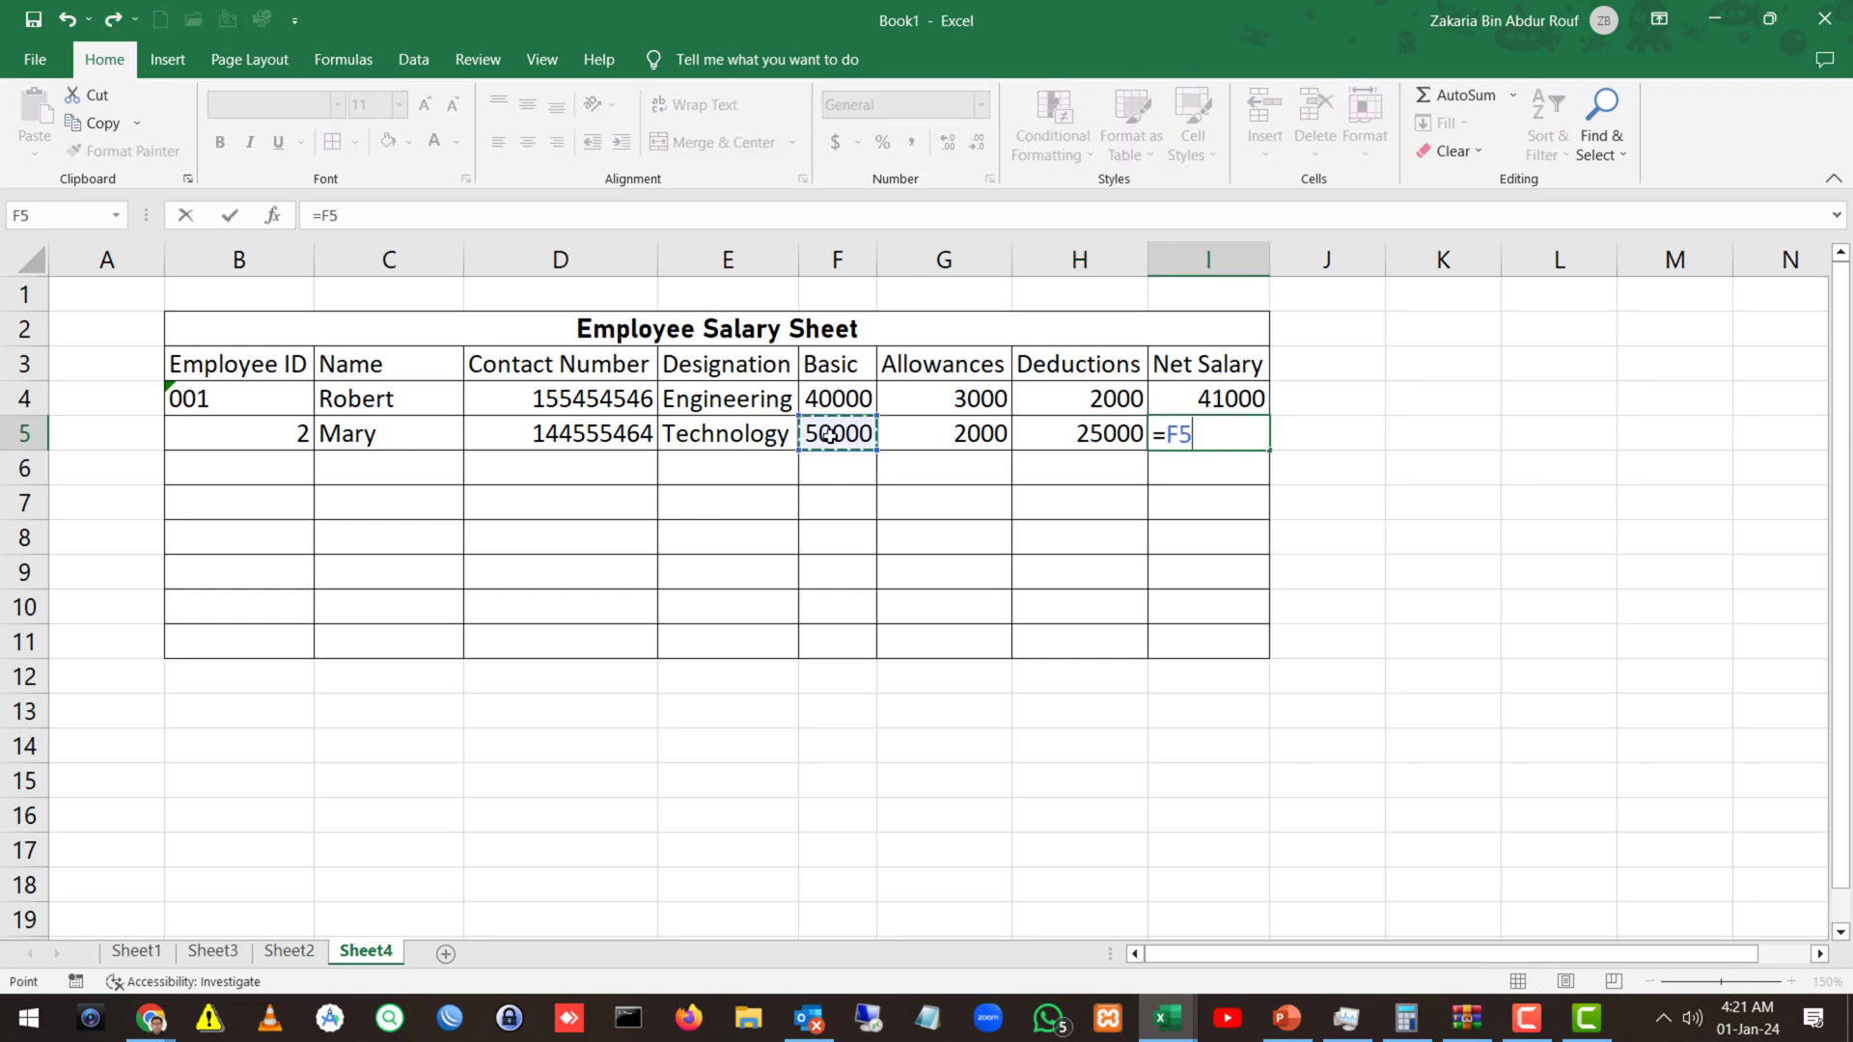
{"action": "type", "text": "+"}
{"action": "left_click", "coordinate": [947, 434]}
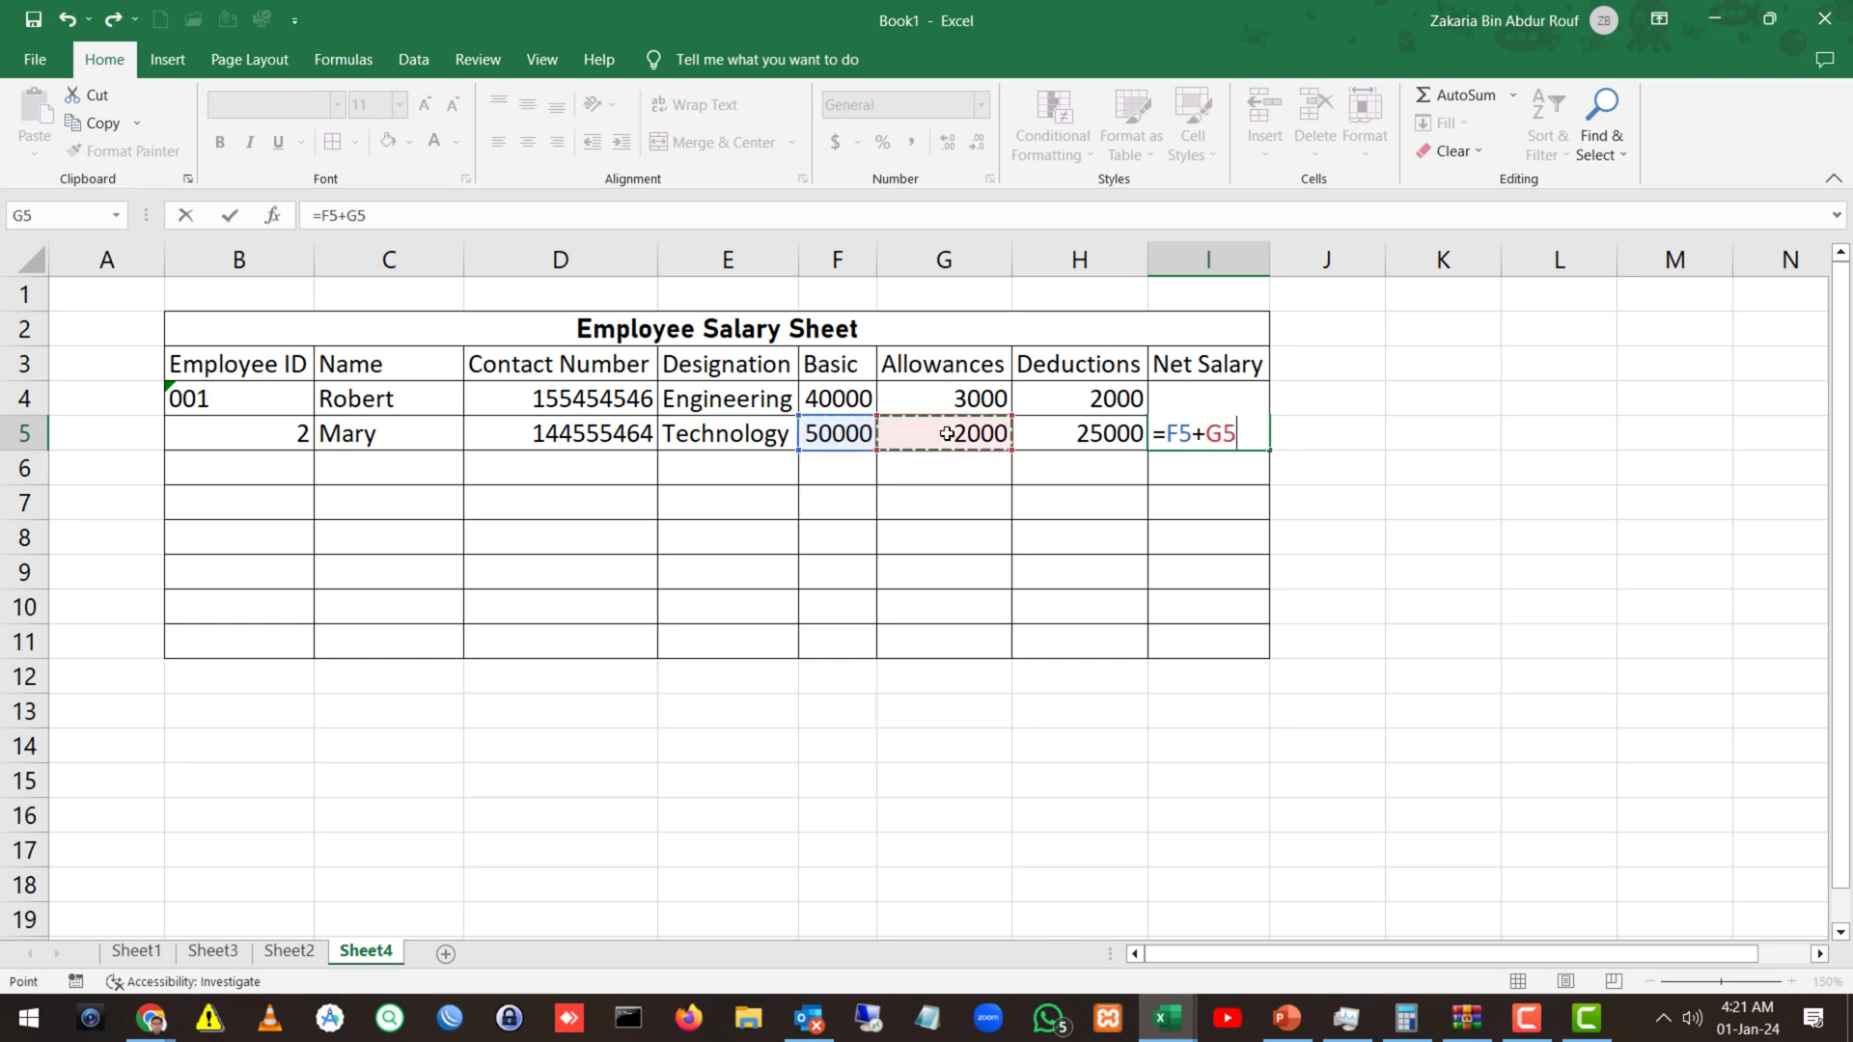
{"action": "type", "text": "-"}
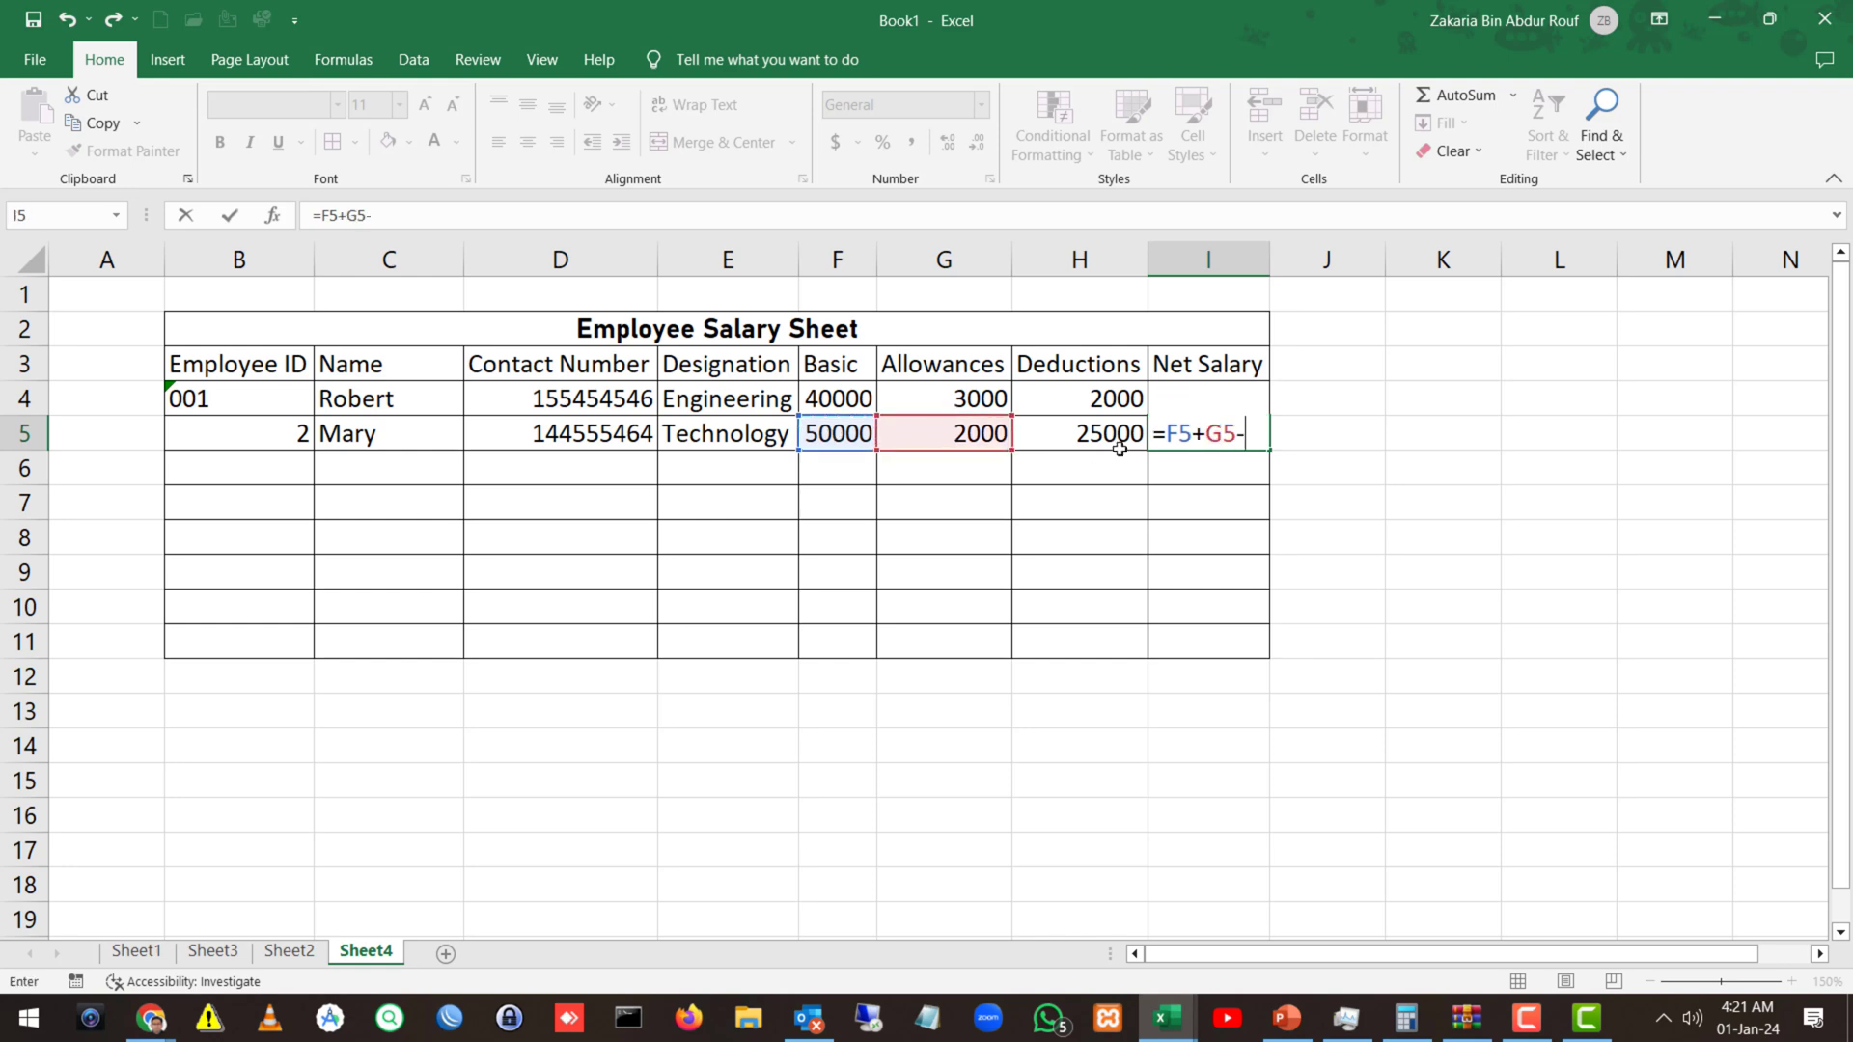
{"action": "left_click", "coordinate": [1120, 436]}
{"action": "key", "text": "Return"}
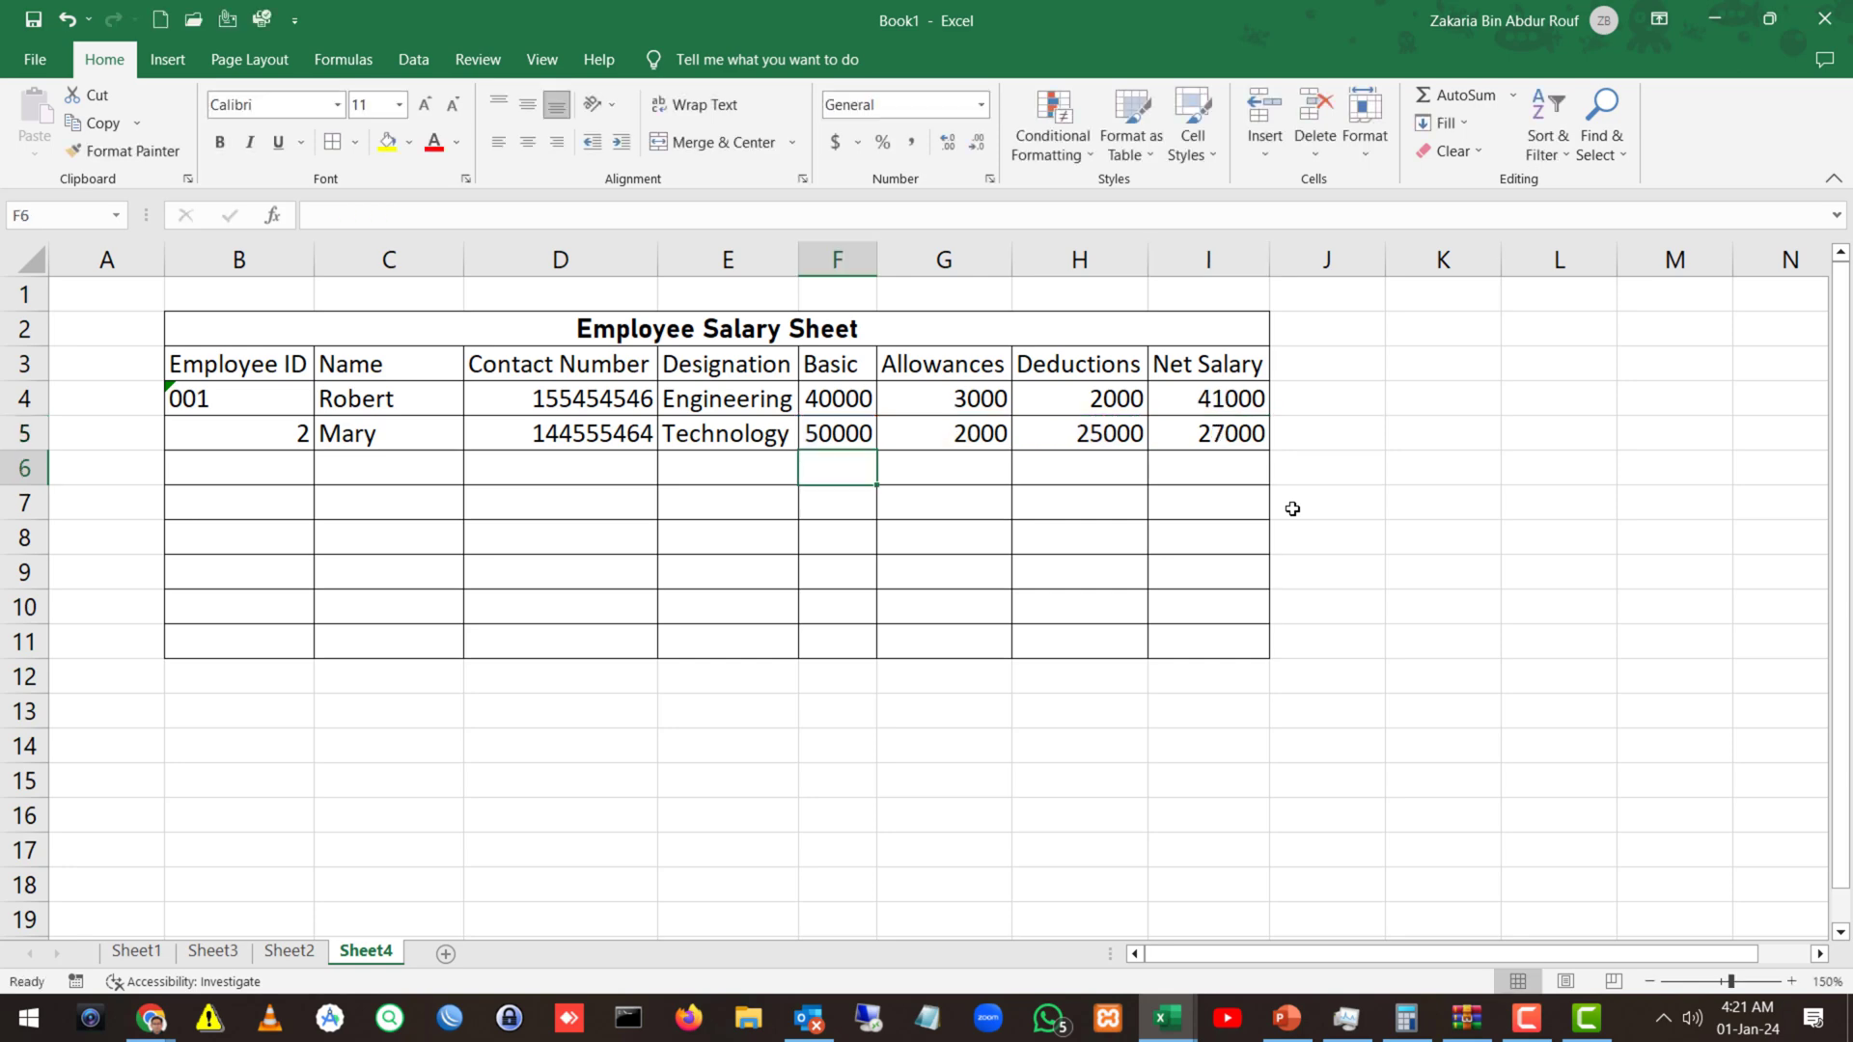
Copy B4's Text format to B5 with Format Painter and re-enter the ID as 002.
{"action": "left_click", "coordinate": [277, 406]}
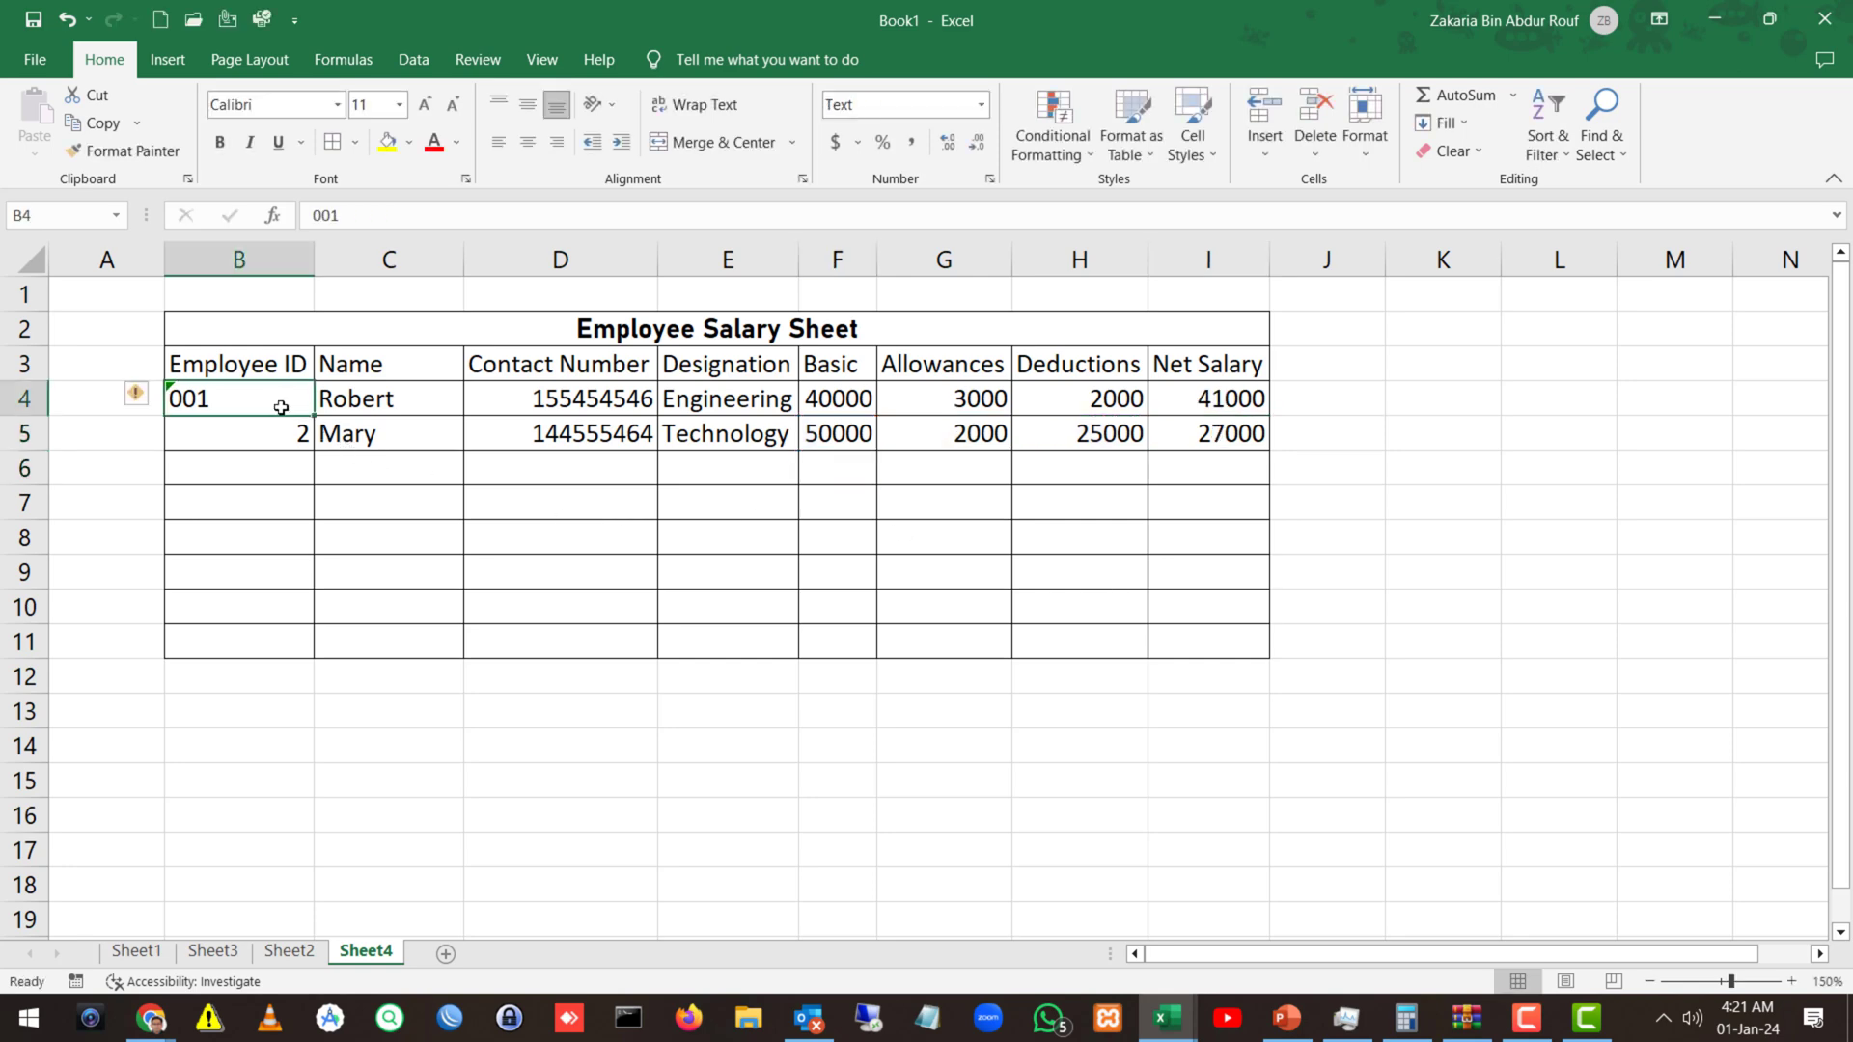
{"action": "left_click", "coordinate": [124, 152]}
{"action": "left_click", "coordinate": [226, 427]}
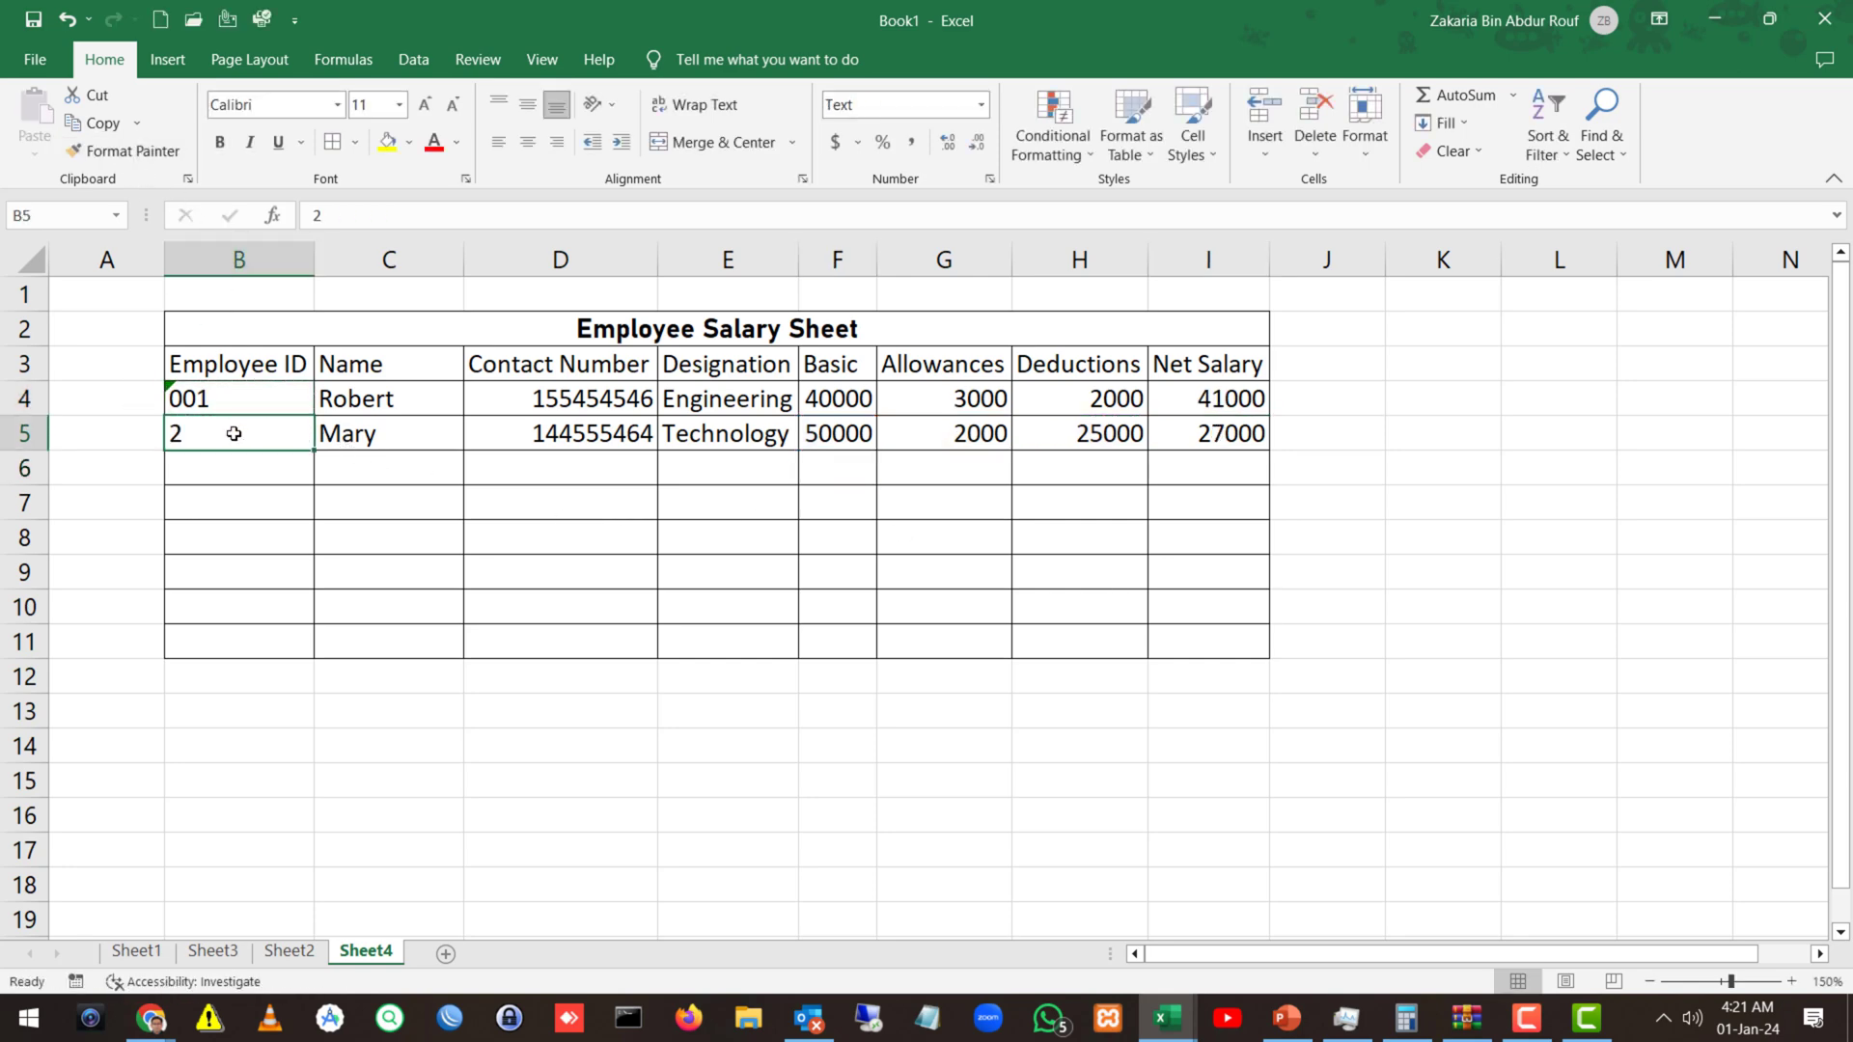
{"action": "left_click", "coordinate": [980, 105]}
{"action": "left_click", "coordinate": [889, 669]}
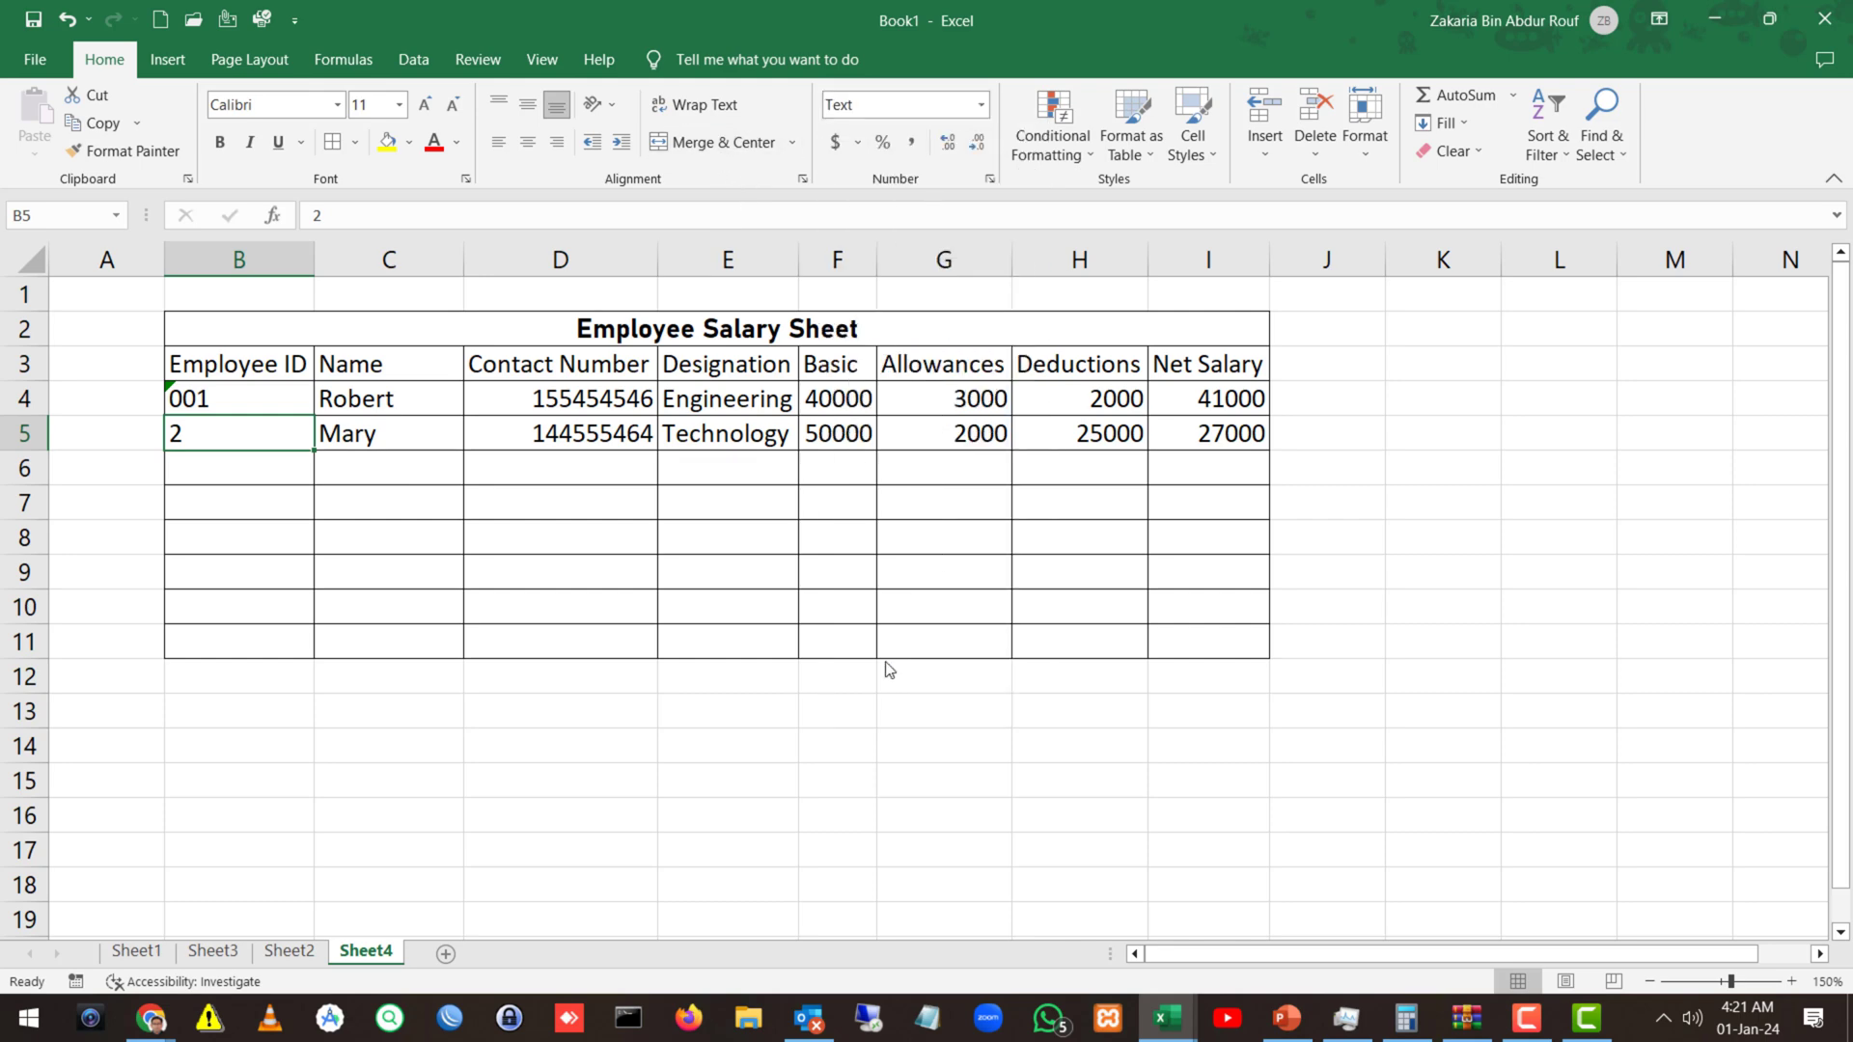
{"action": "double_click", "coordinate": [246, 434]}
{"action": "type", "text": "00"}
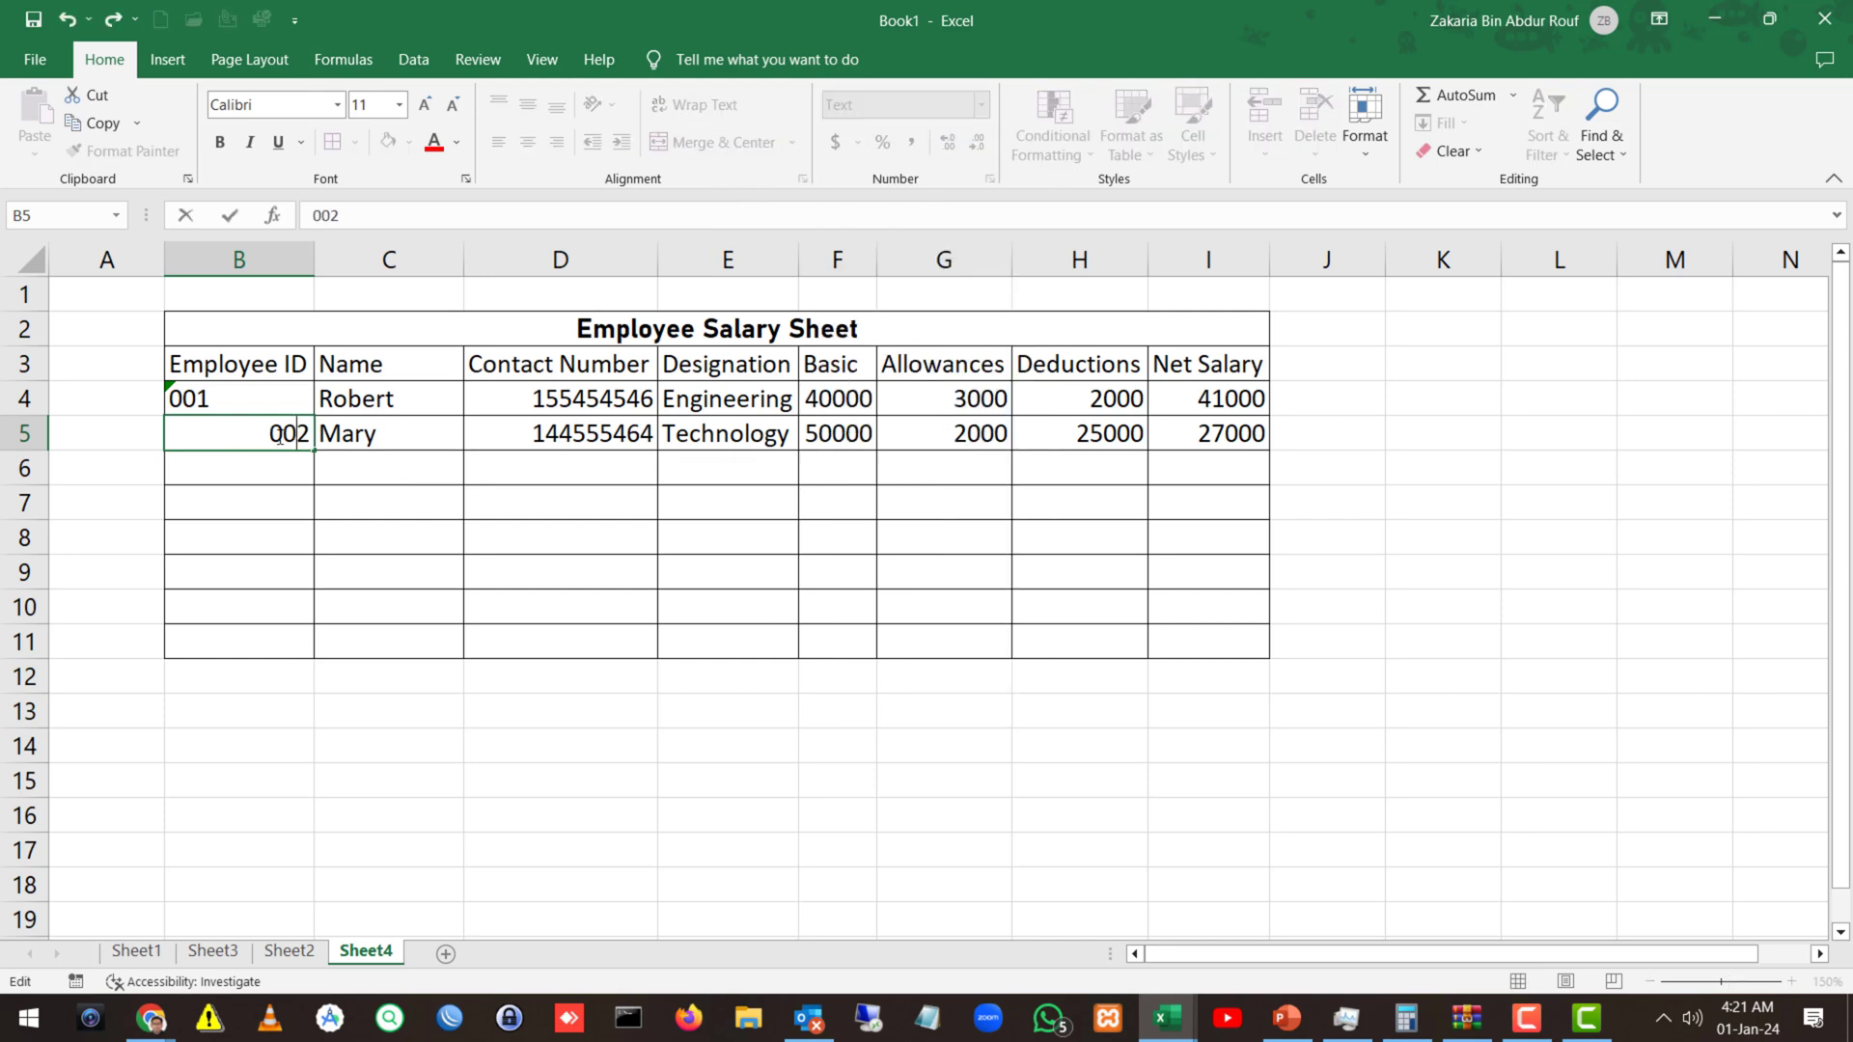
{"action": "key", "text": "Return"}
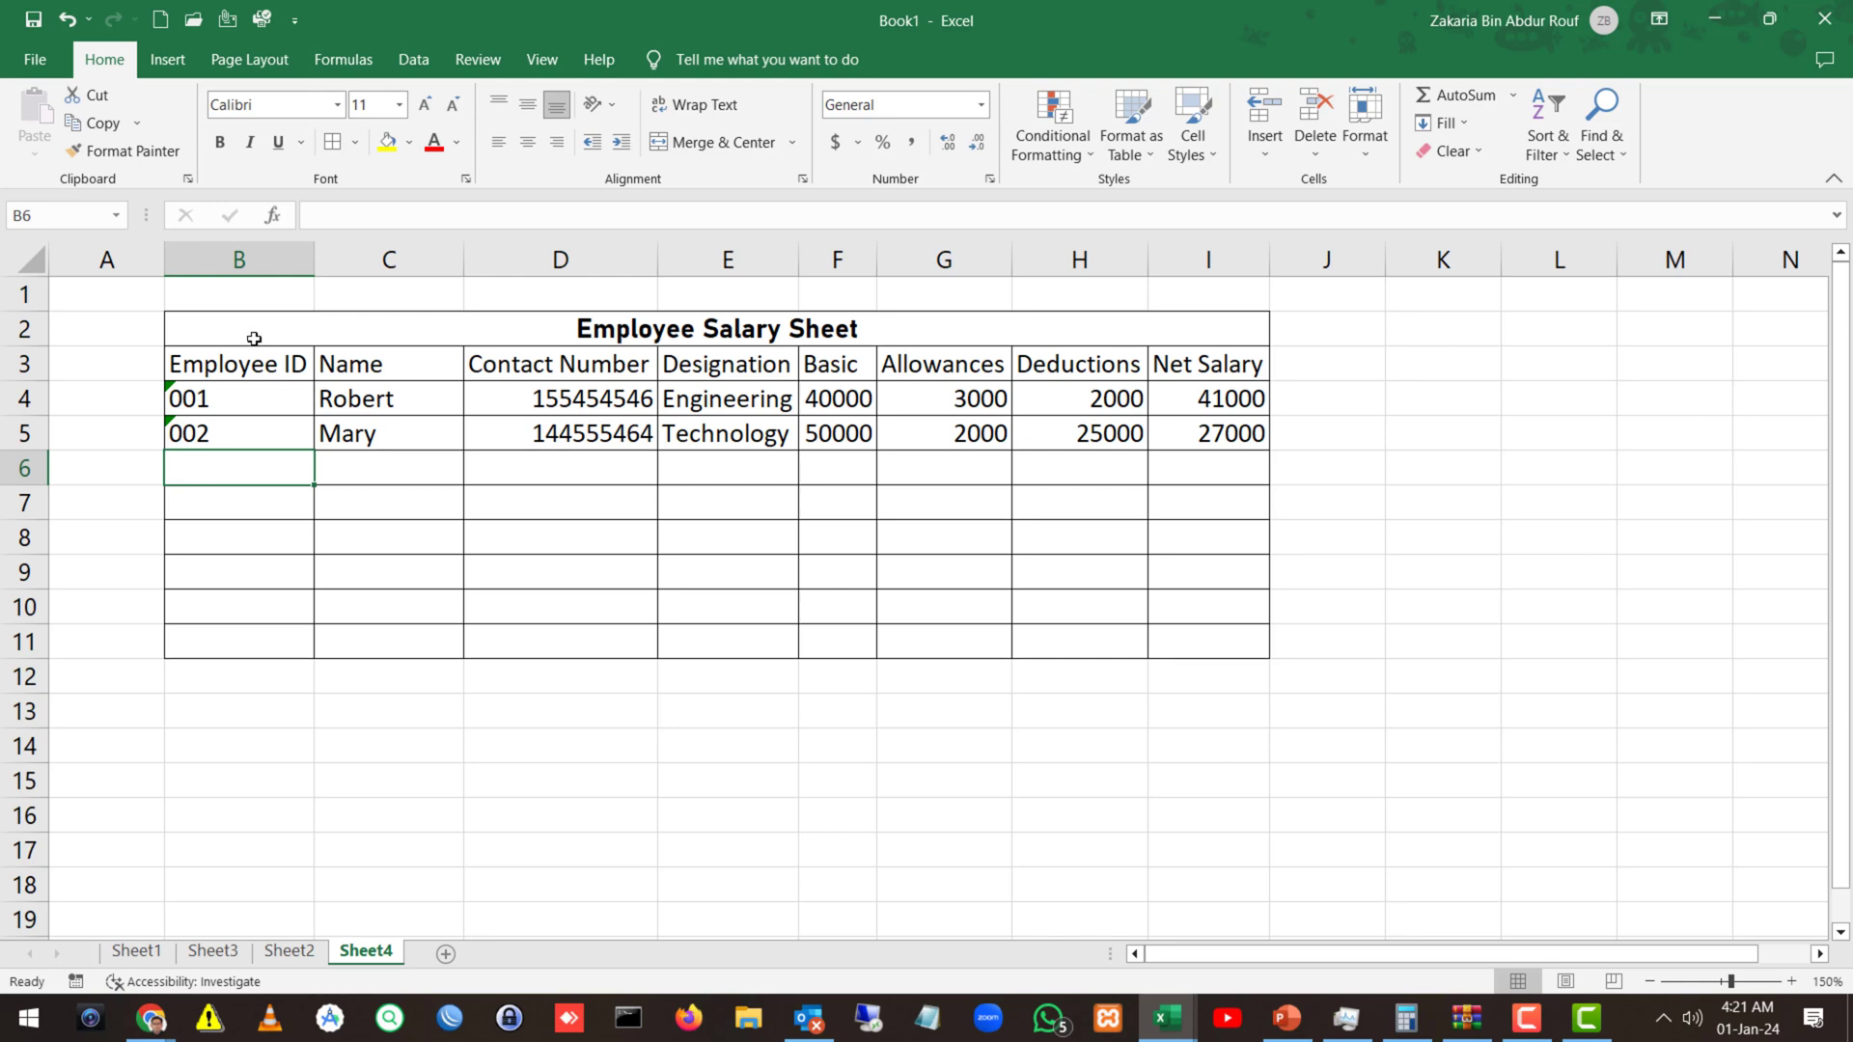
{"action": "left_click_drag", "start_coordinate": [246, 358], "coordinate": [1207, 367]}
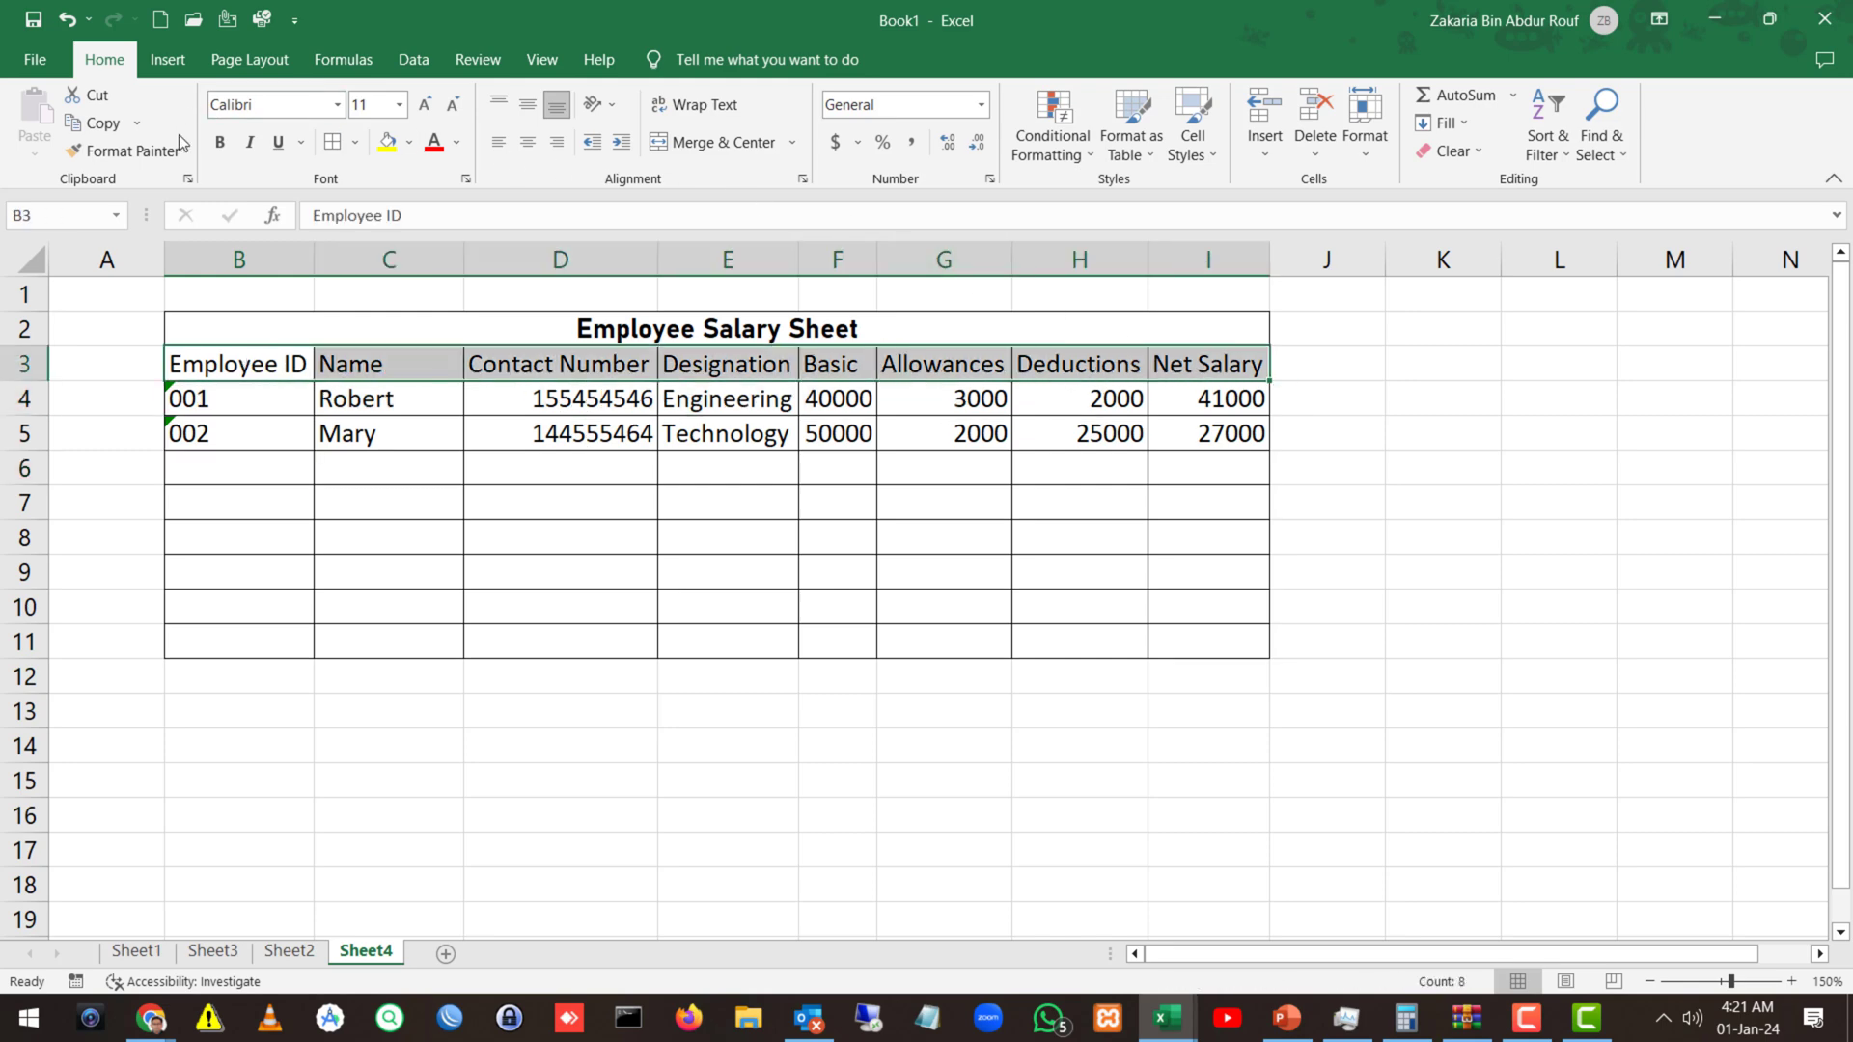
Bold headers B3:I3 and delete empty rows 6–11 so the table ends at row 5.
{"action": "left_click", "coordinate": [220, 142]}
{"action": "left_click", "coordinate": [310, 674]}
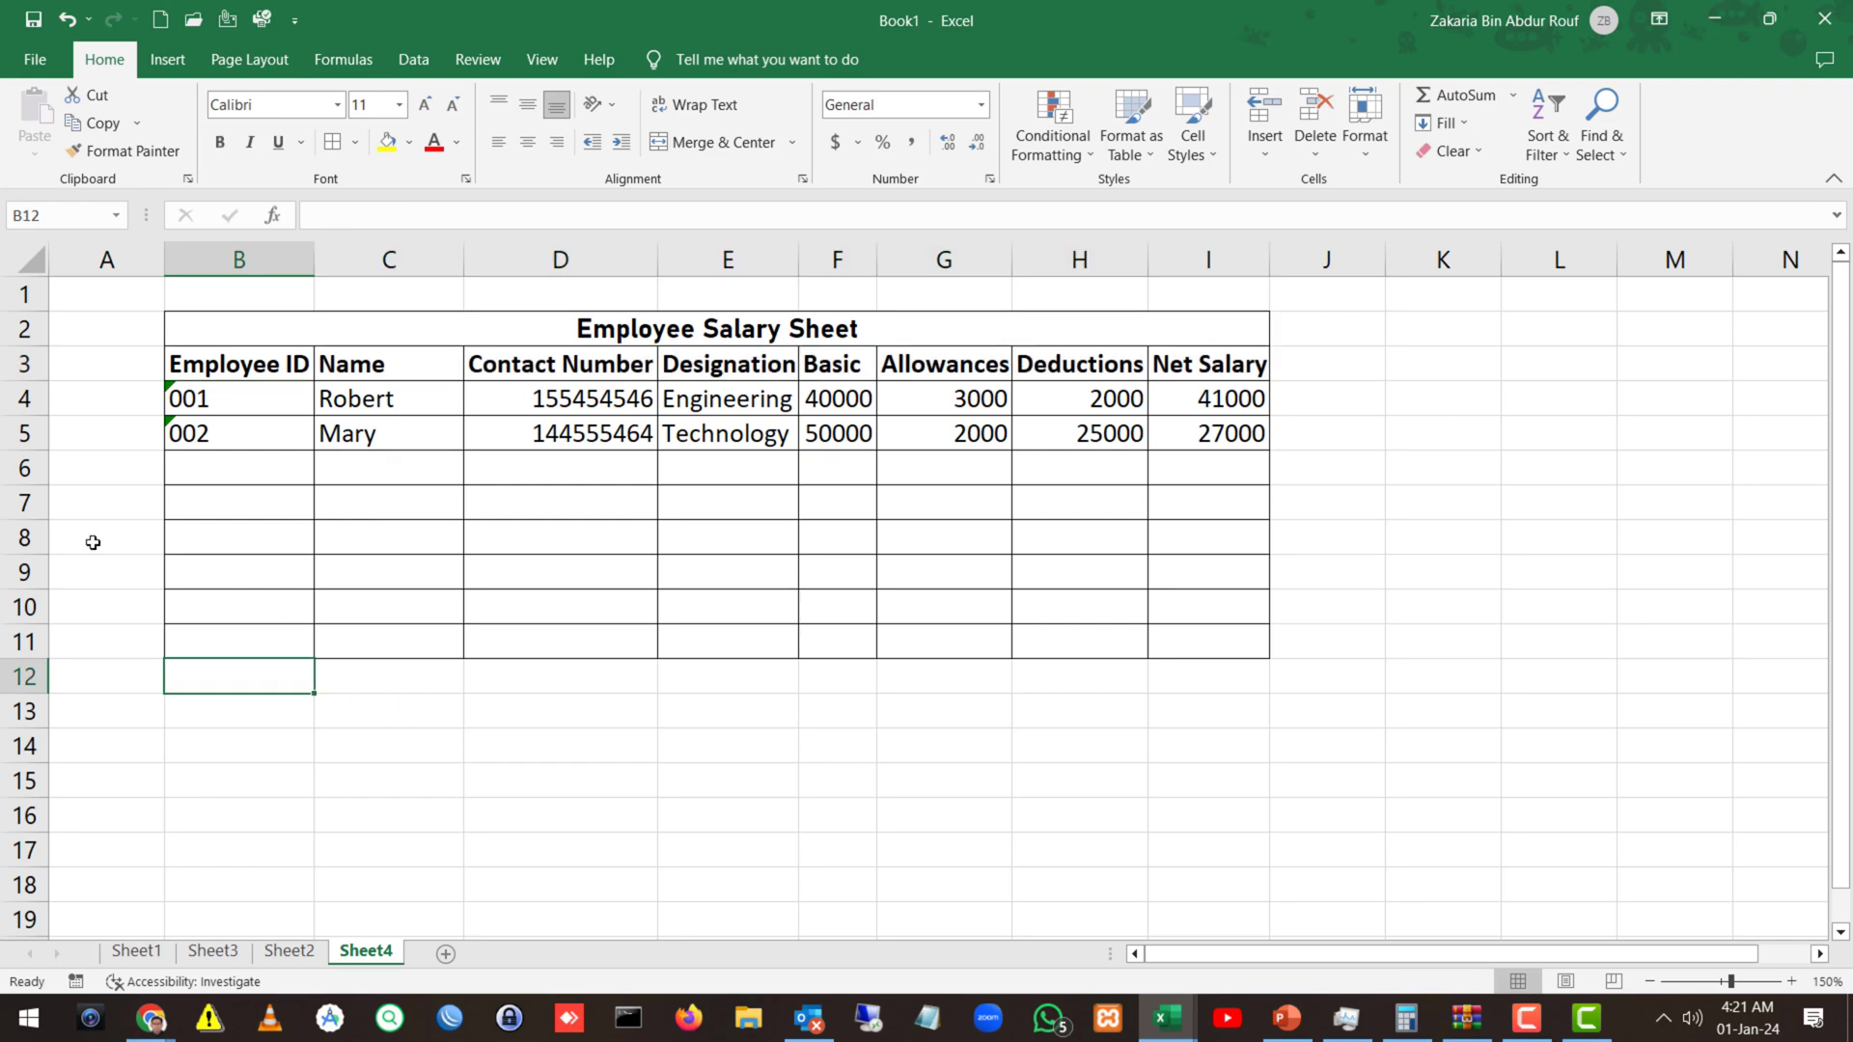
{"action": "left_click_drag", "start_coordinate": [29, 480], "coordinate": [24, 640]}
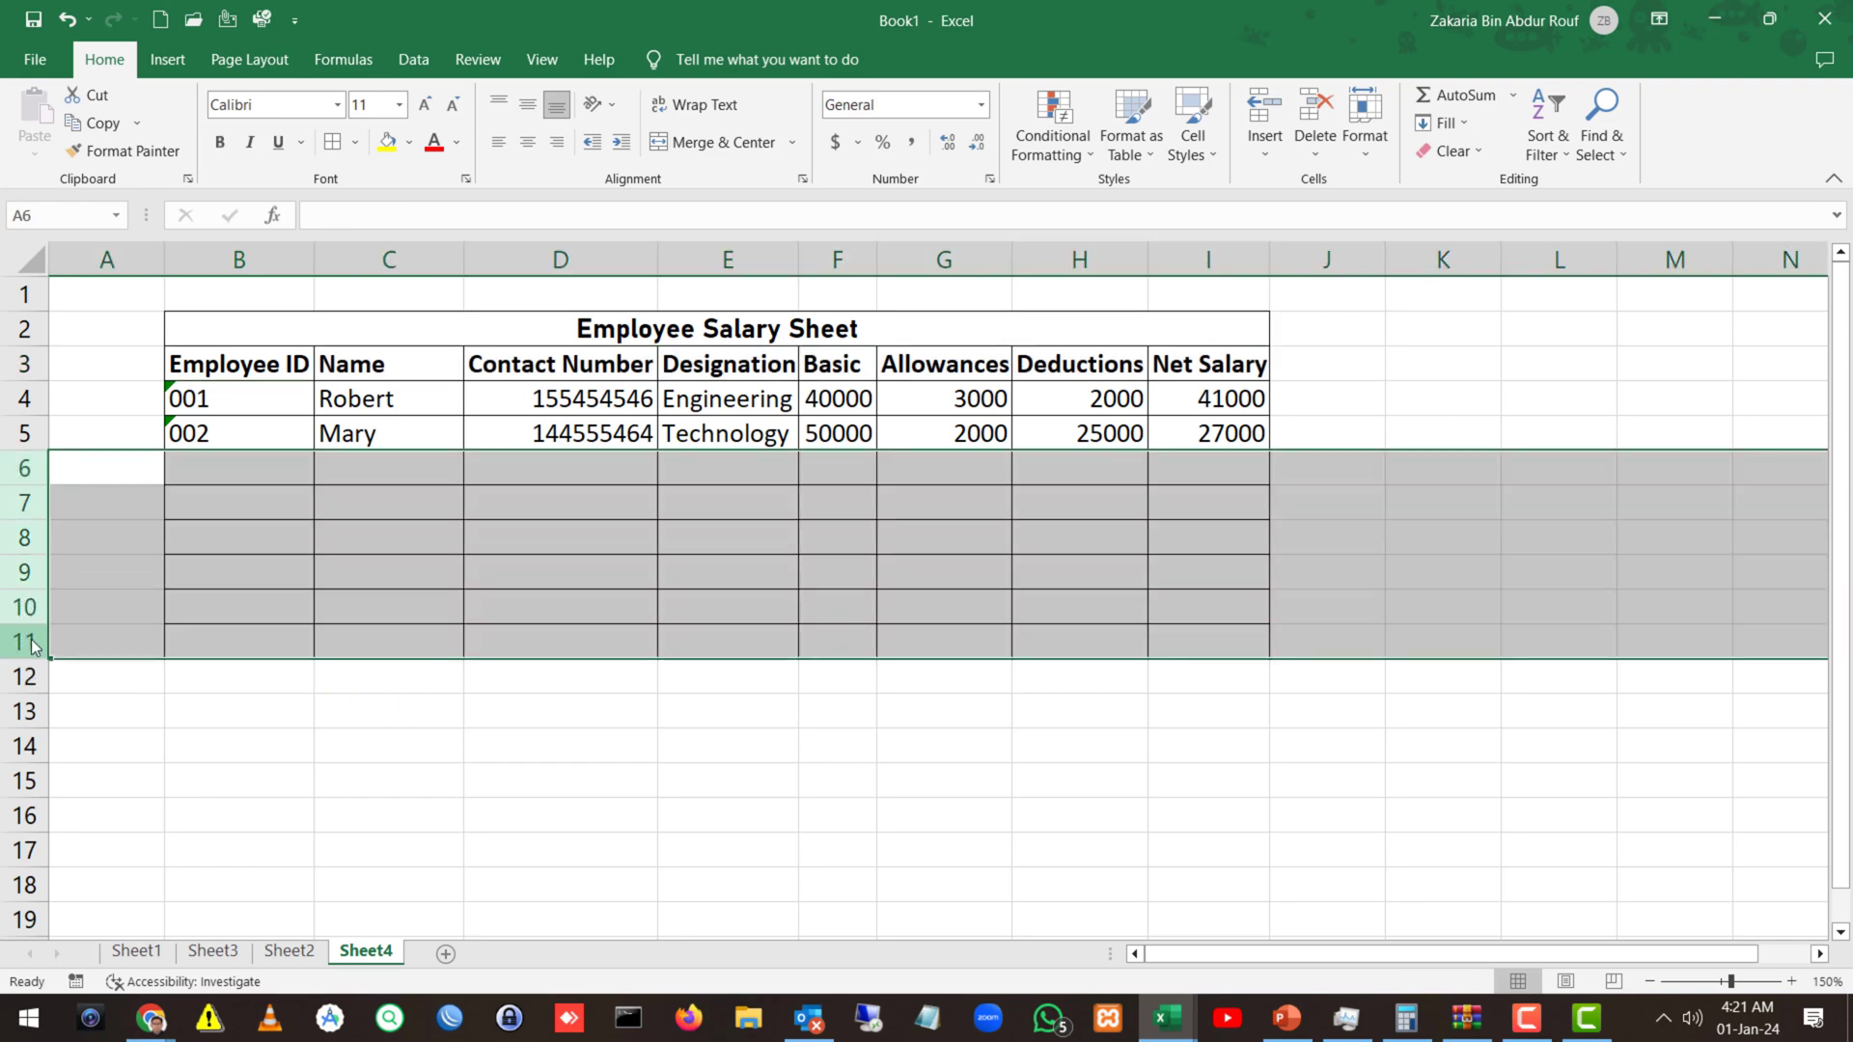
{"action": "right_click", "coordinate": [24, 641]}
{"action": "left_click", "coordinate": [78, 473]}
{"action": "left_click", "coordinate": [430, 579]}
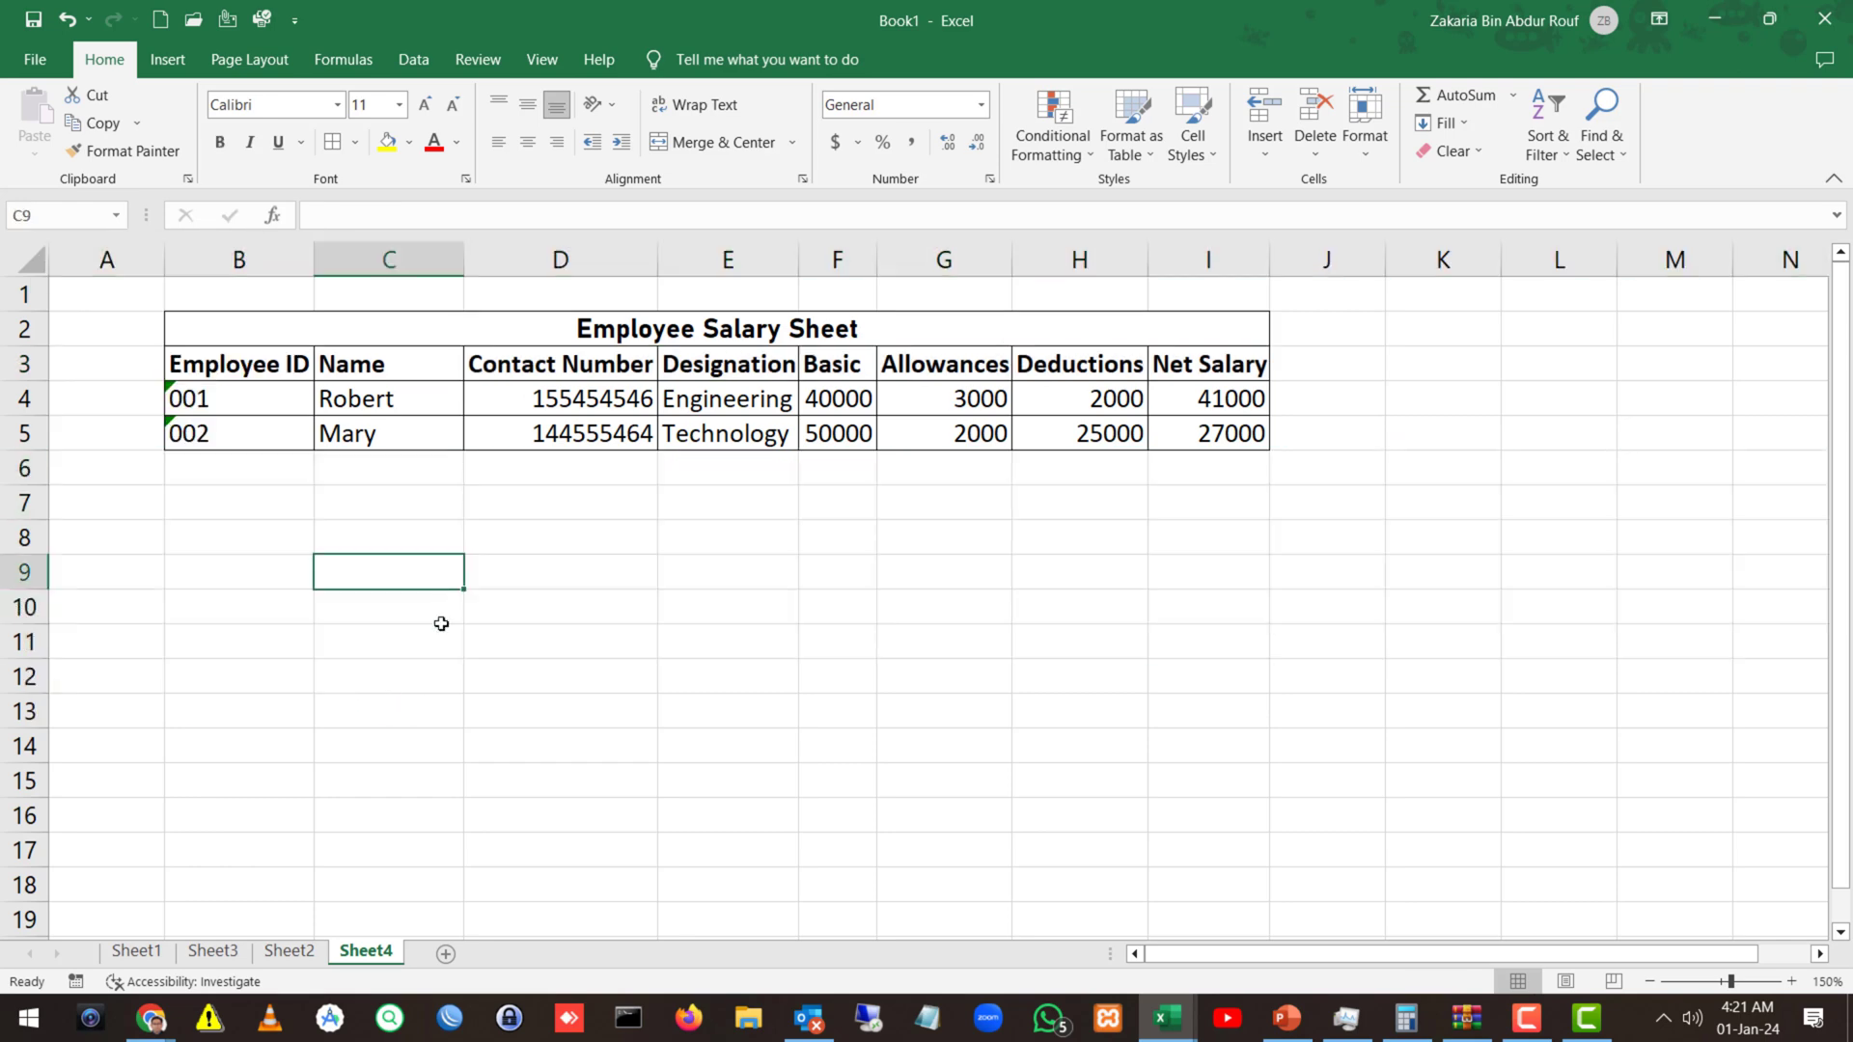
{"action": "left_click", "coordinate": [632, 637]}
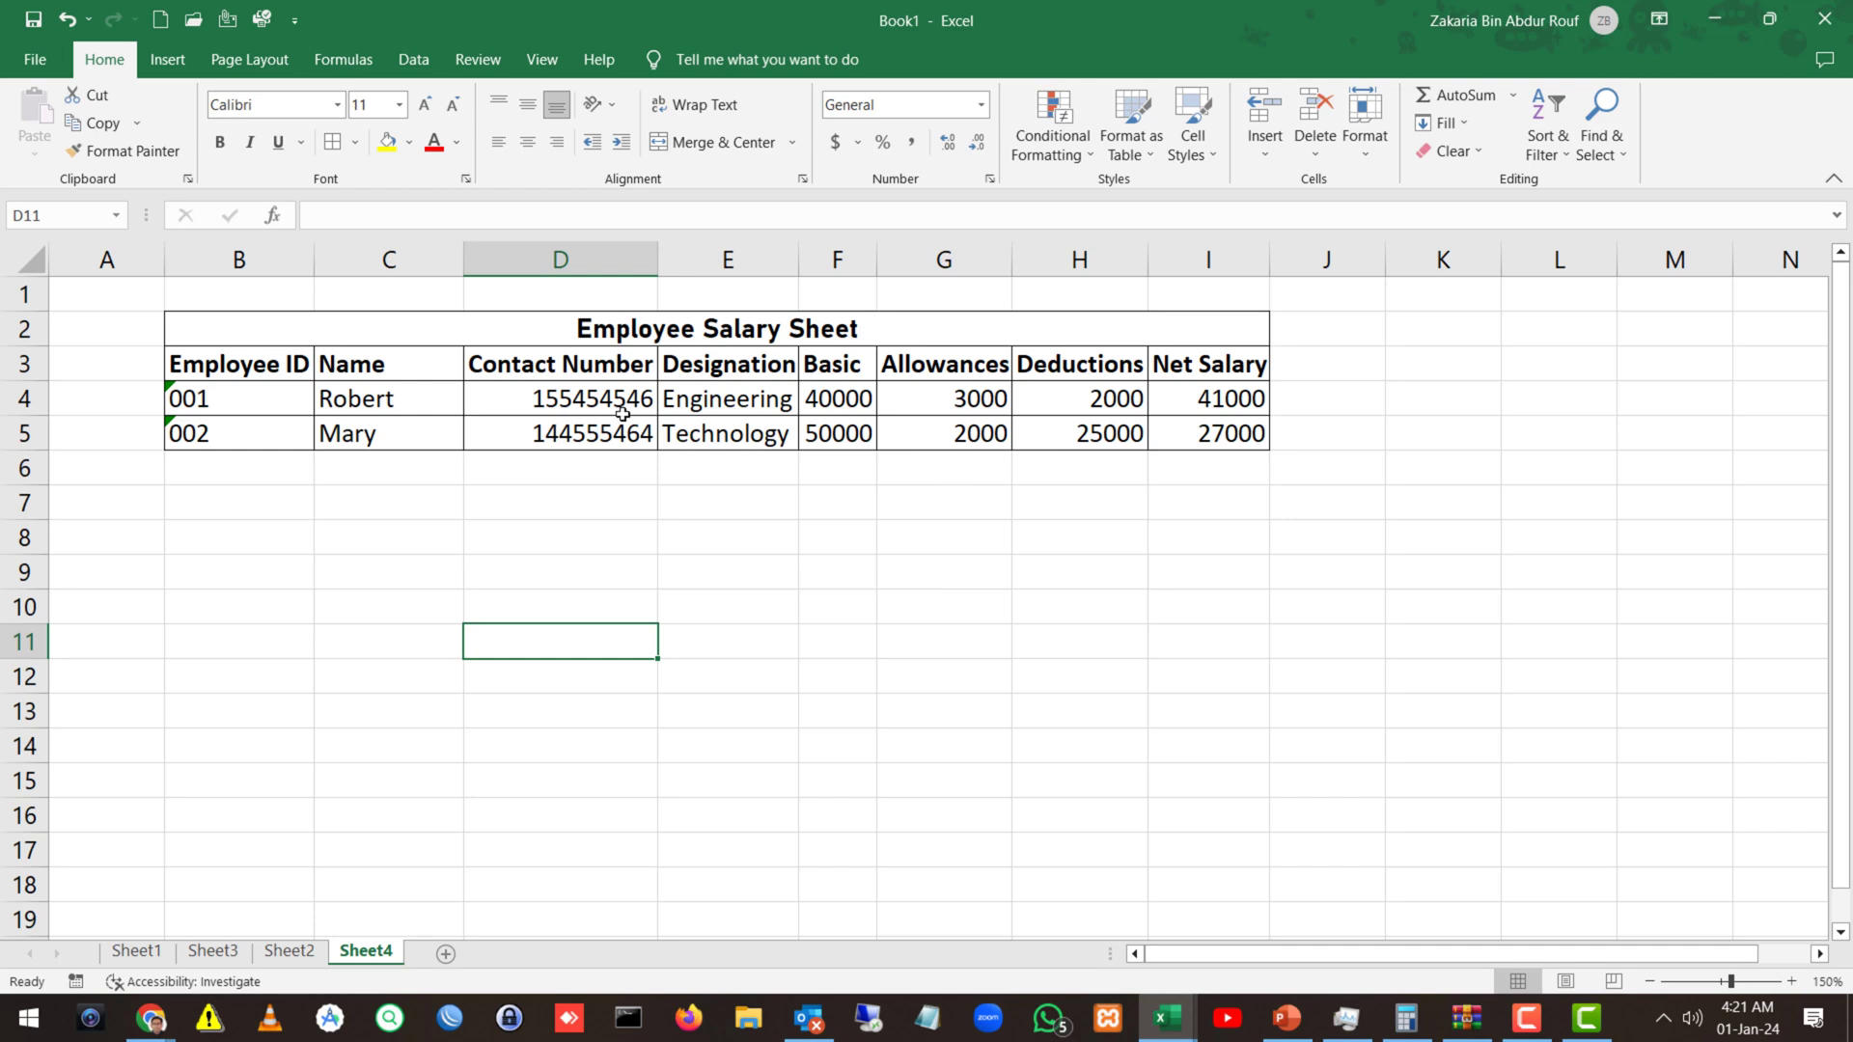